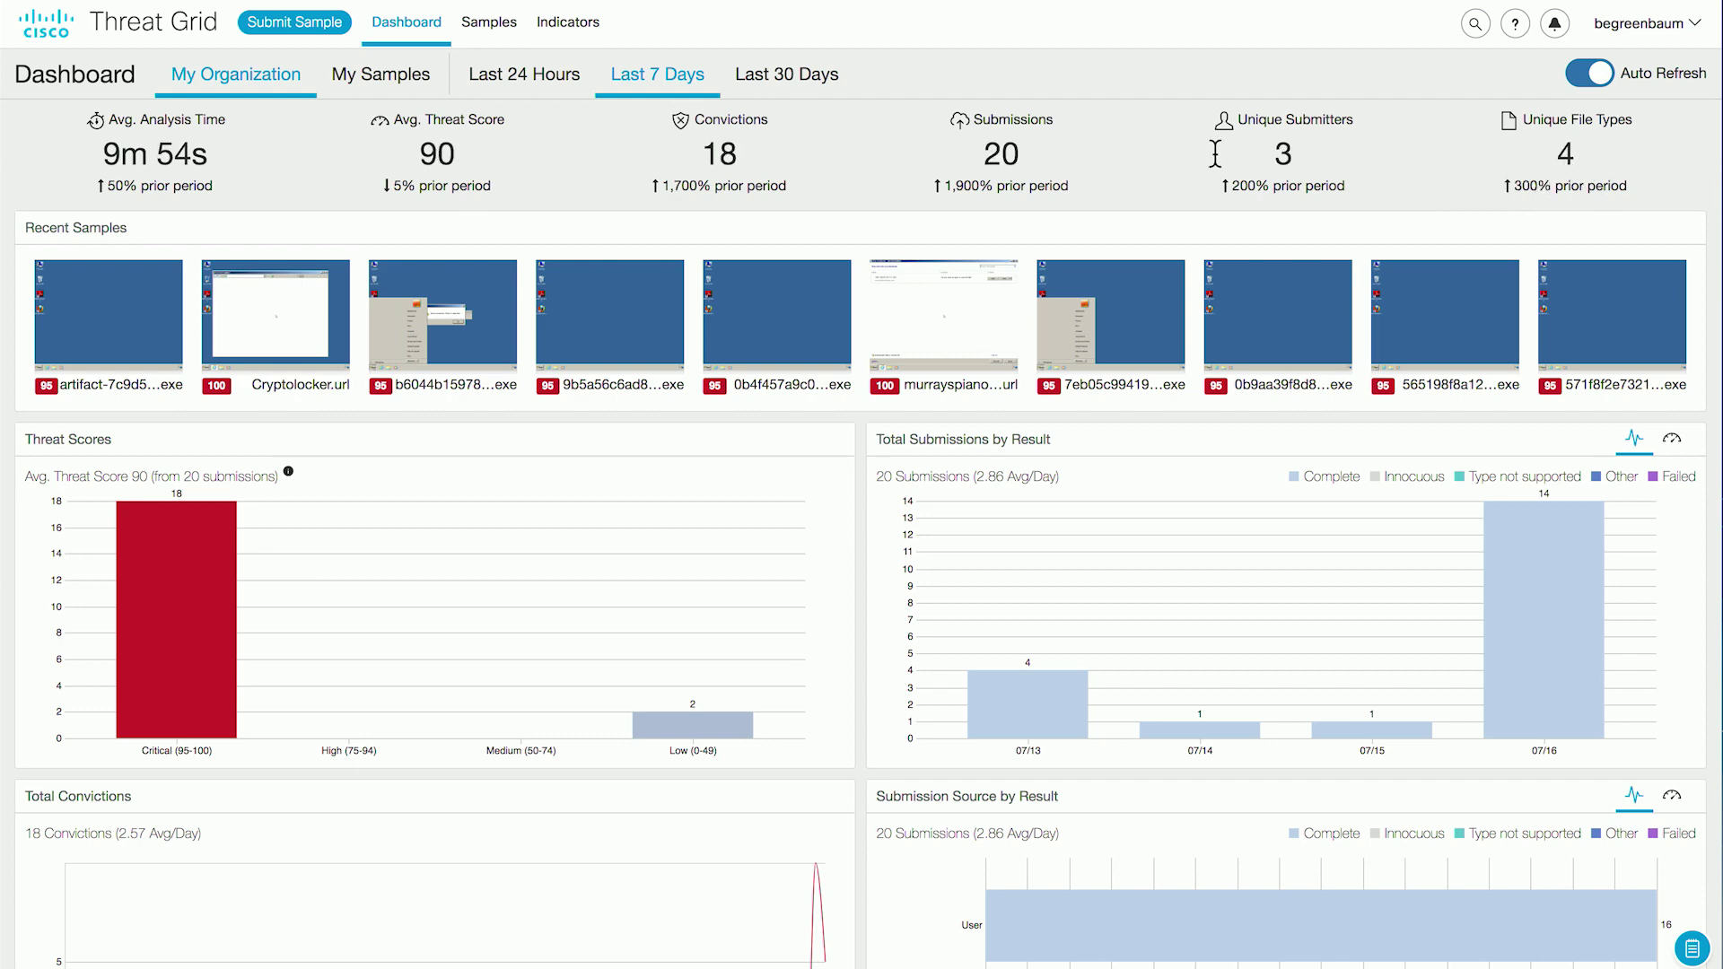
# - Preview the recent samples on the dashboard and open the report of the artifact-7c9d5 sample
pyautogui.moveTo(223, 144)
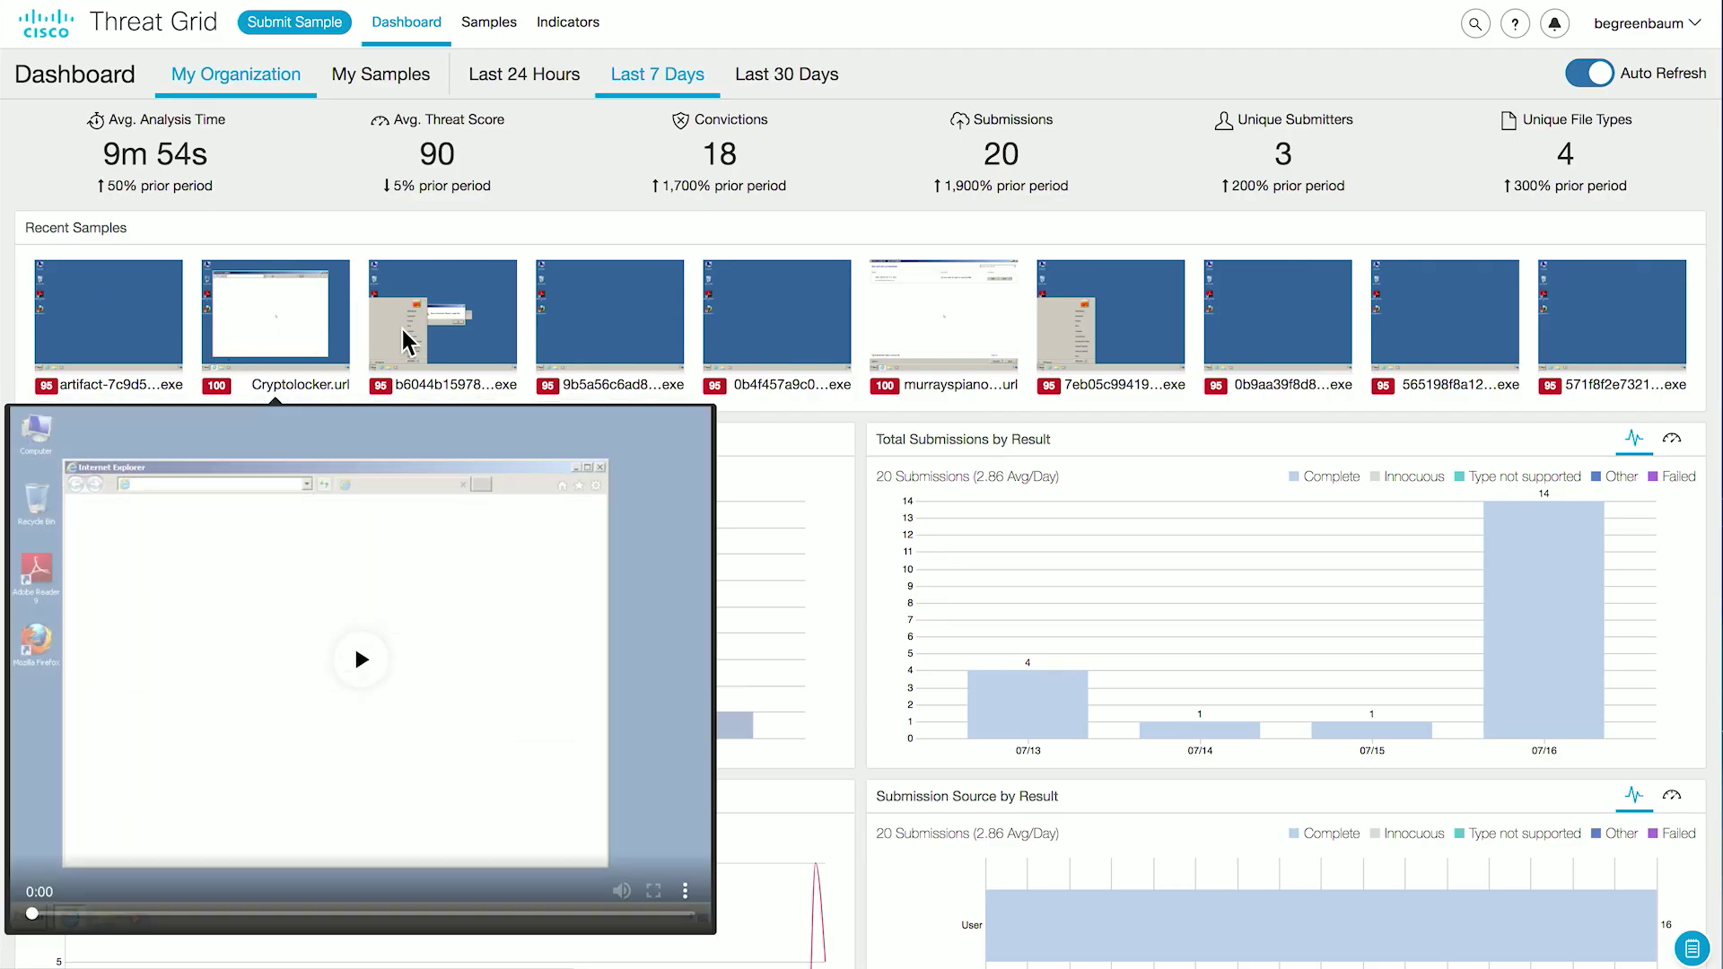
pyautogui.moveTo(1198, 547)
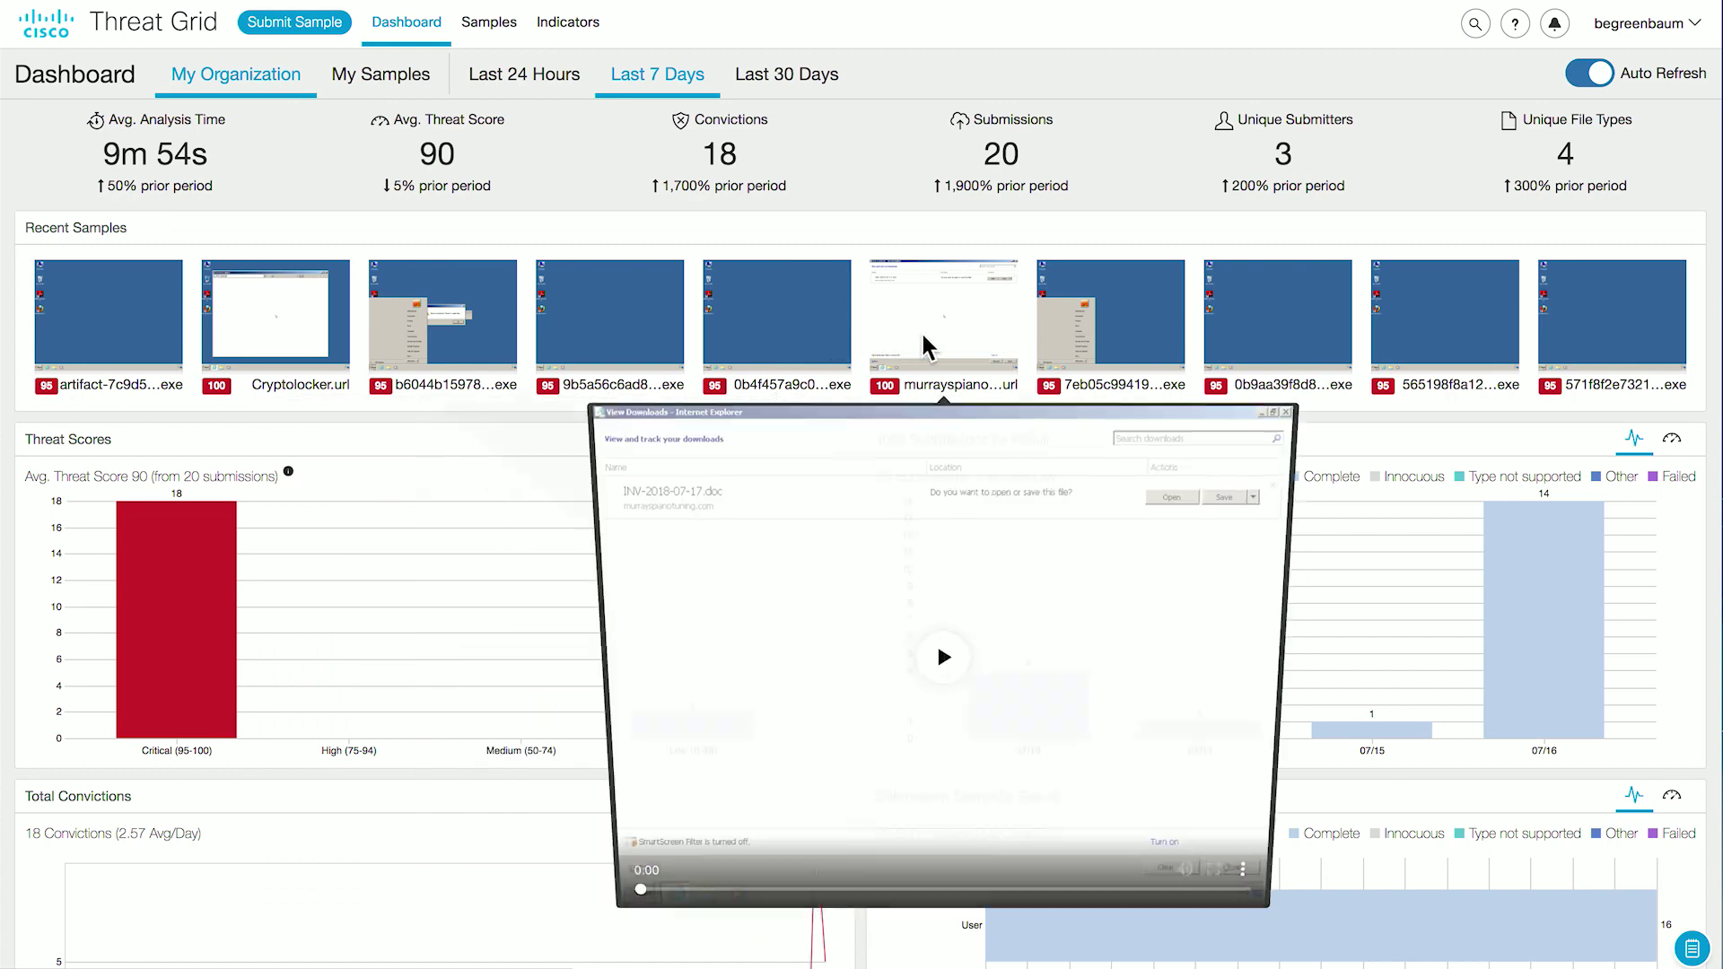
pyautogui.moveTo(1548, 347)
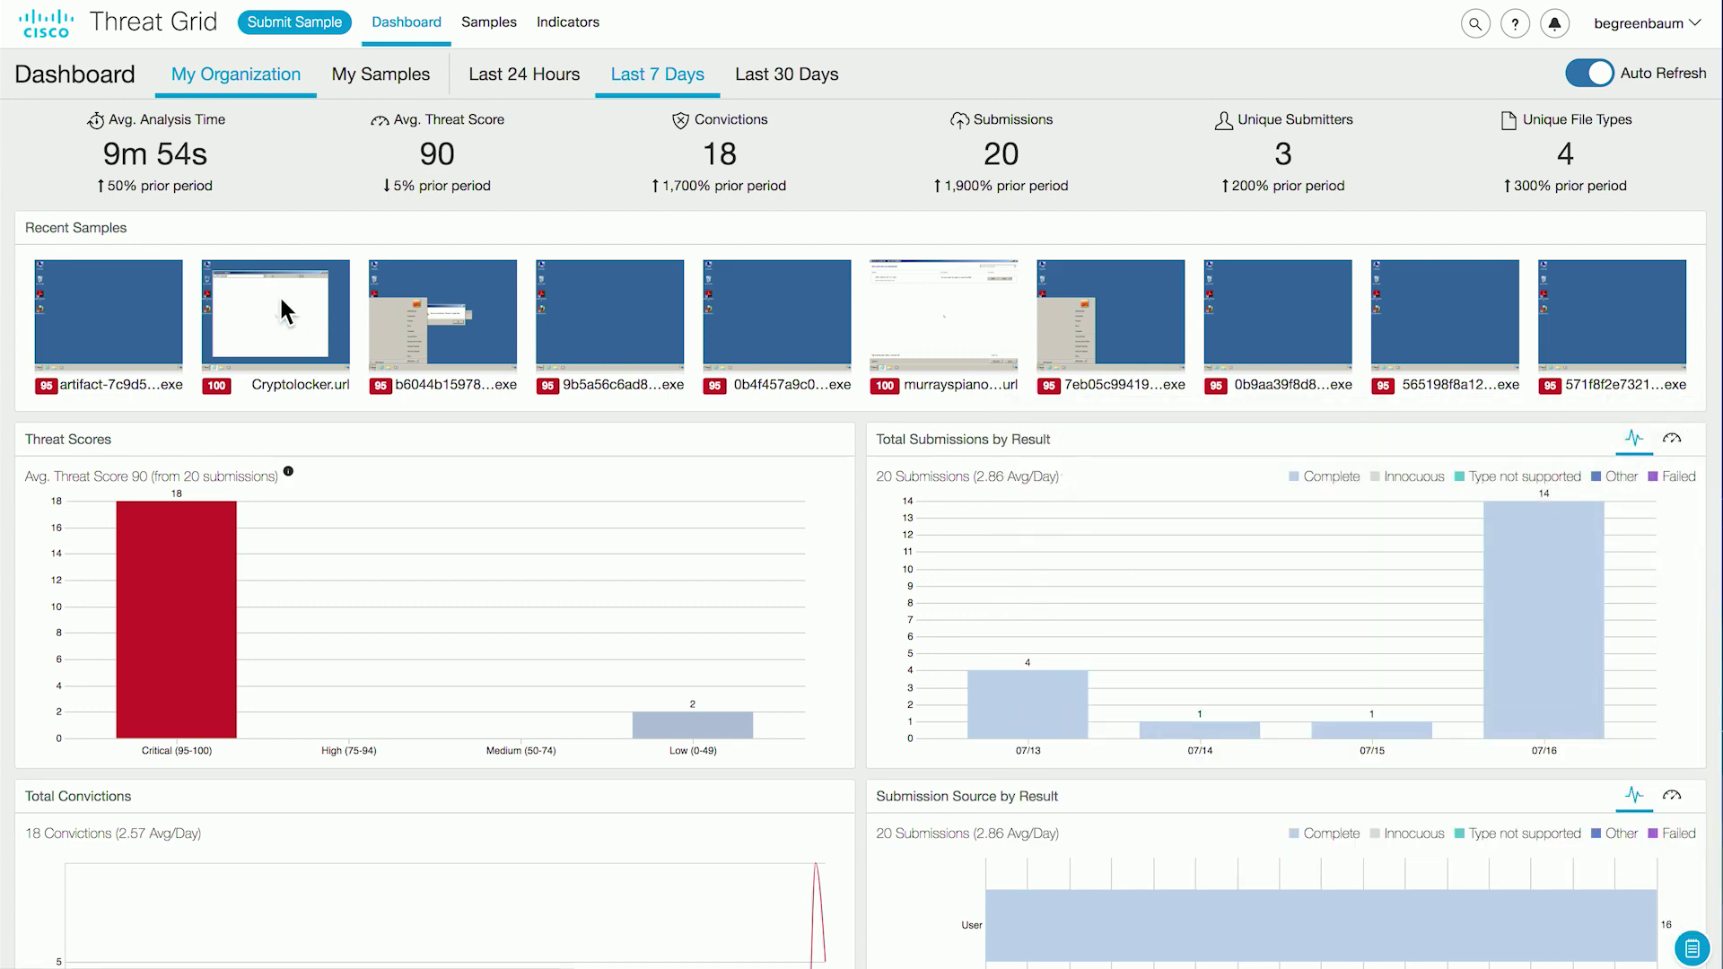
pyautogui.click(161, 314)
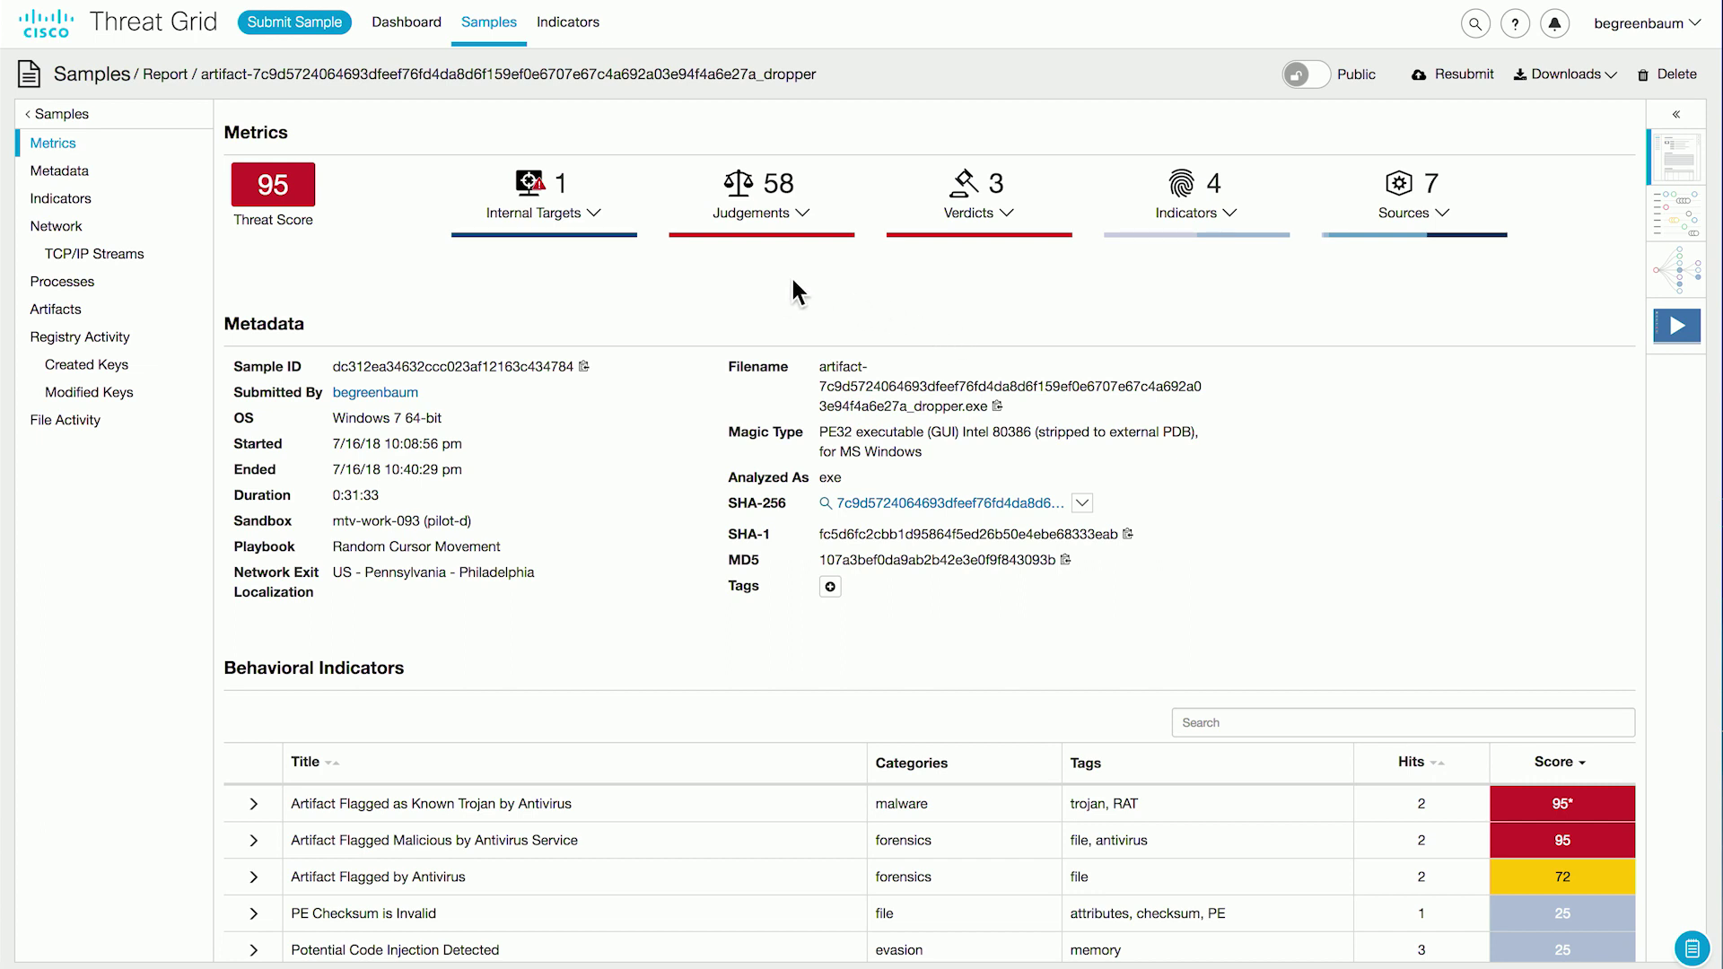
# - Examine the details behind each sample metric, from Internal Targets and Judgements through Sources
pyautogui.click(592, 220)
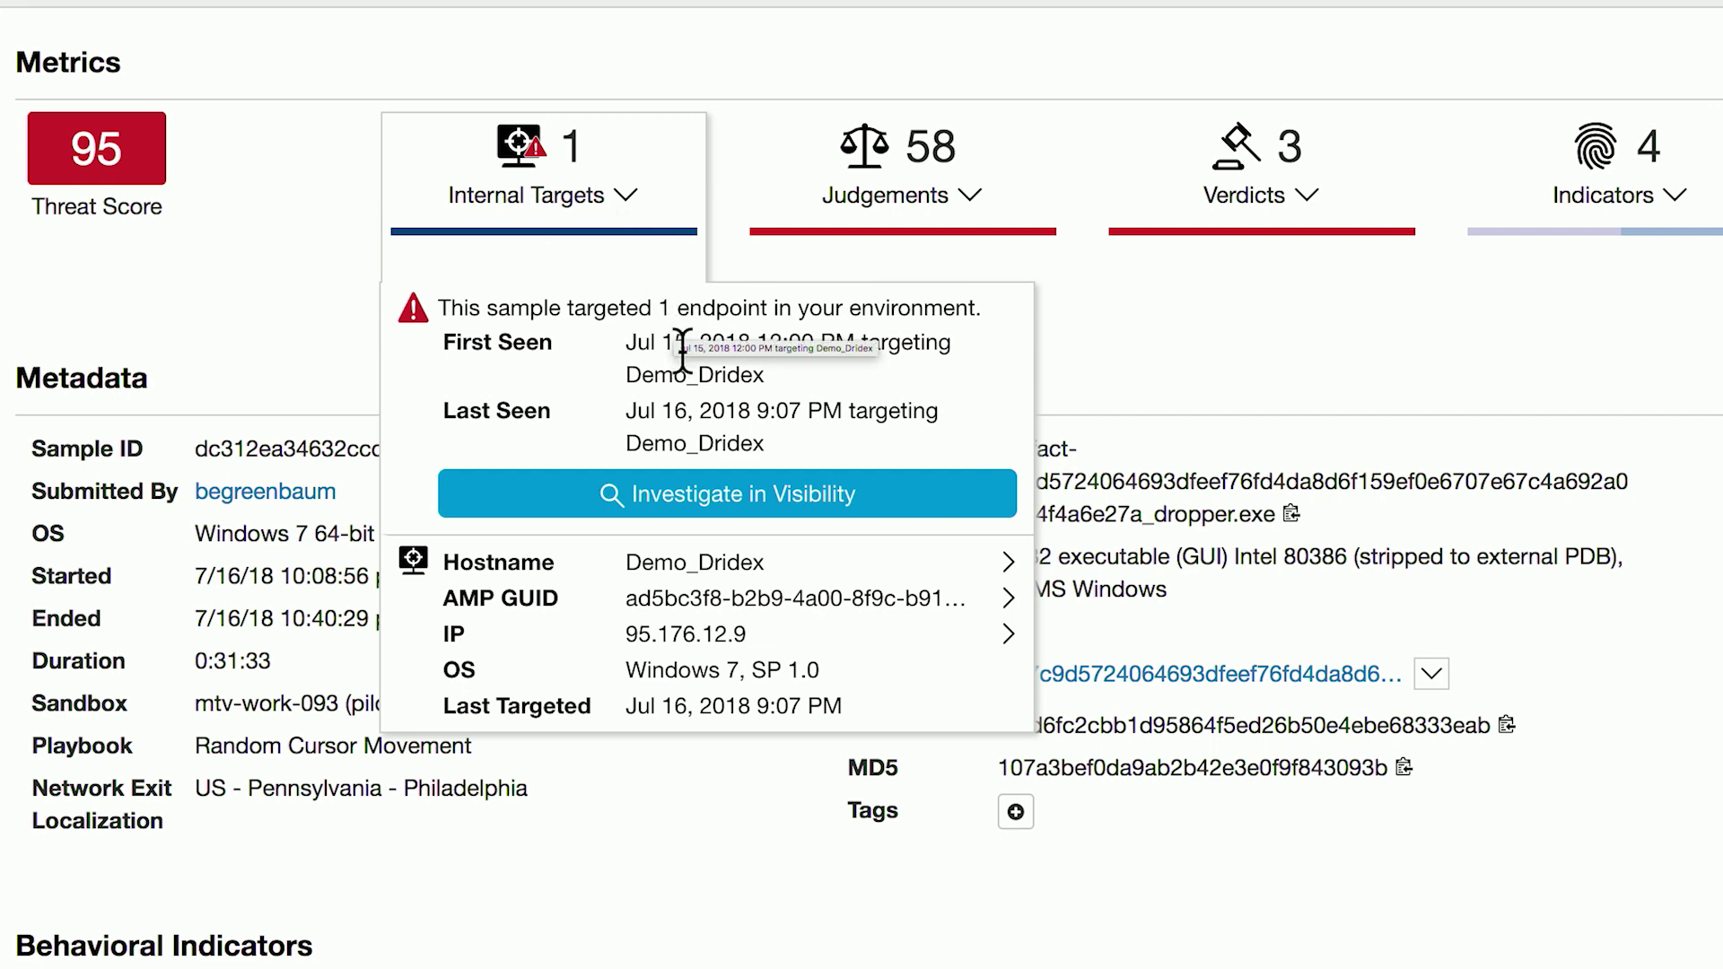
pyautogui.click(1130, 364)
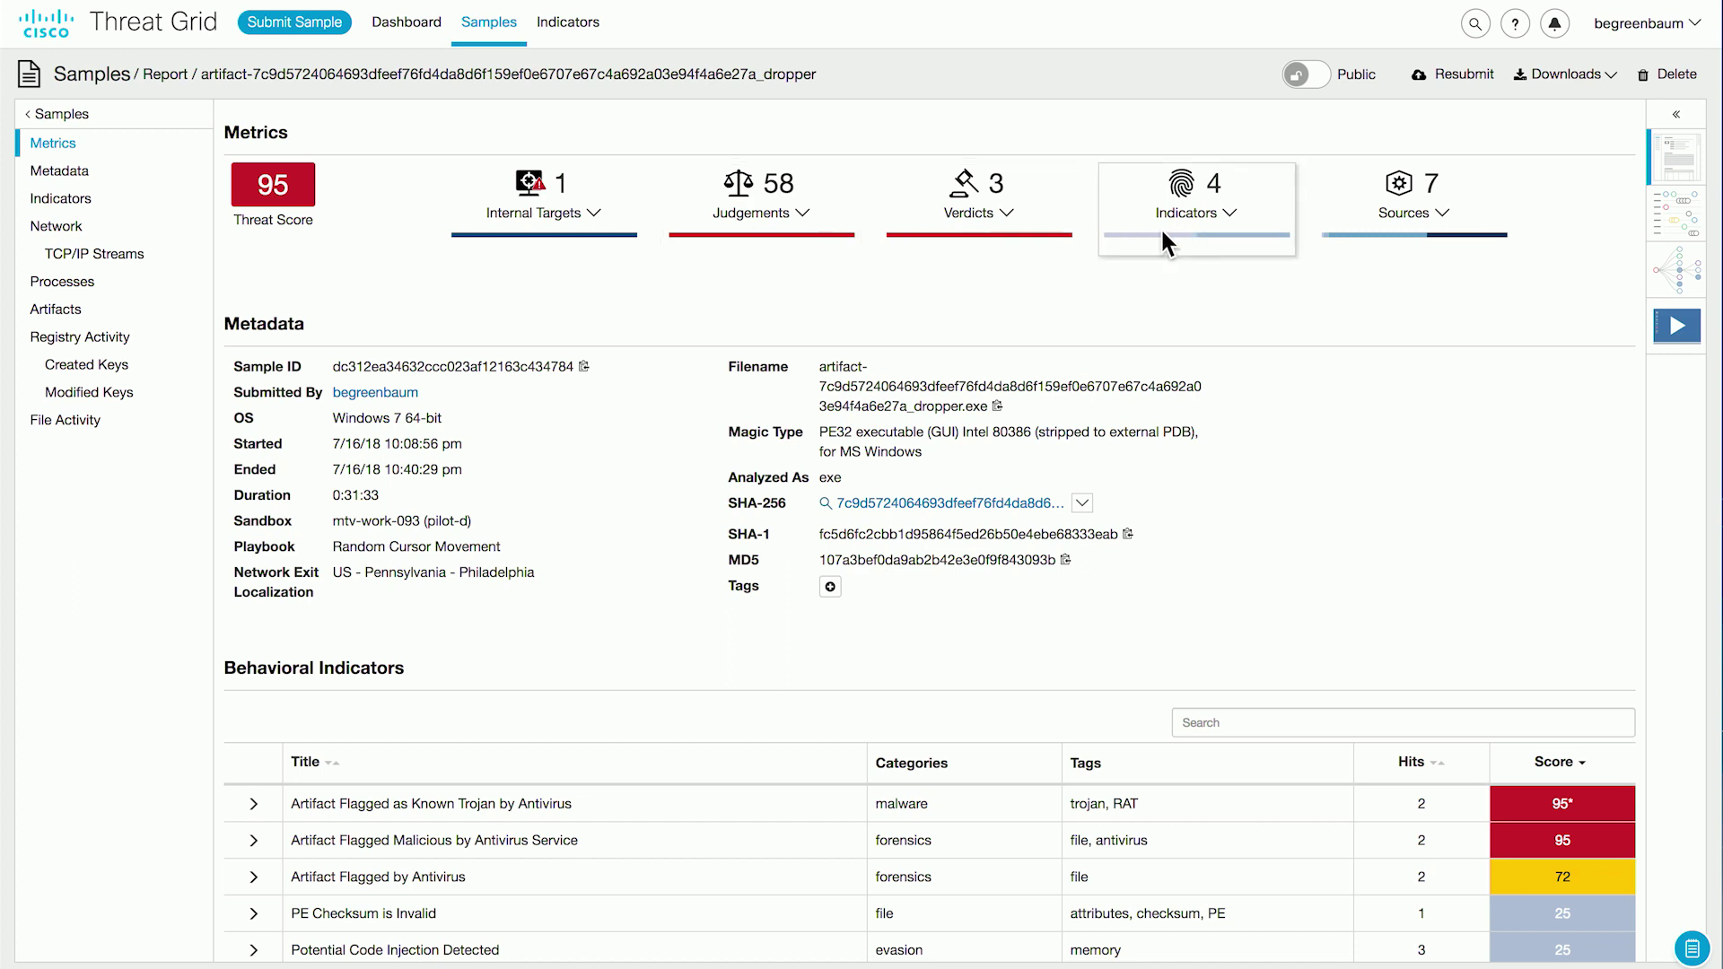
pyautogui.click(809, 210)
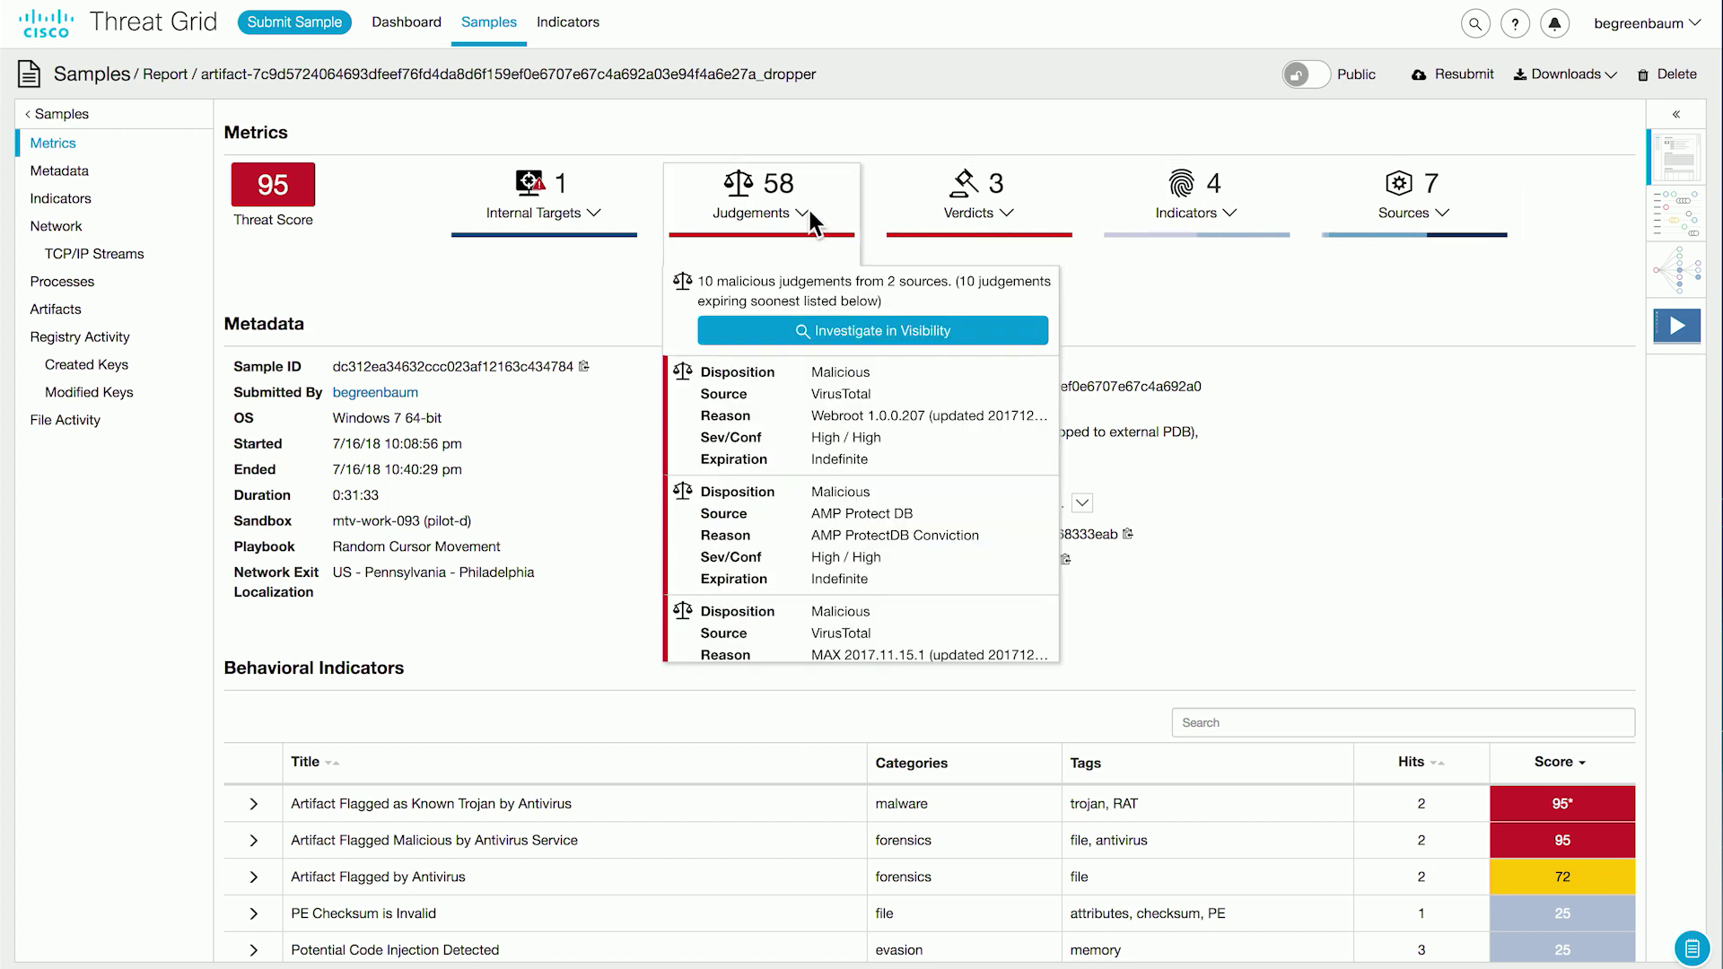
pyautogui.scroll(-10, 843, 475)
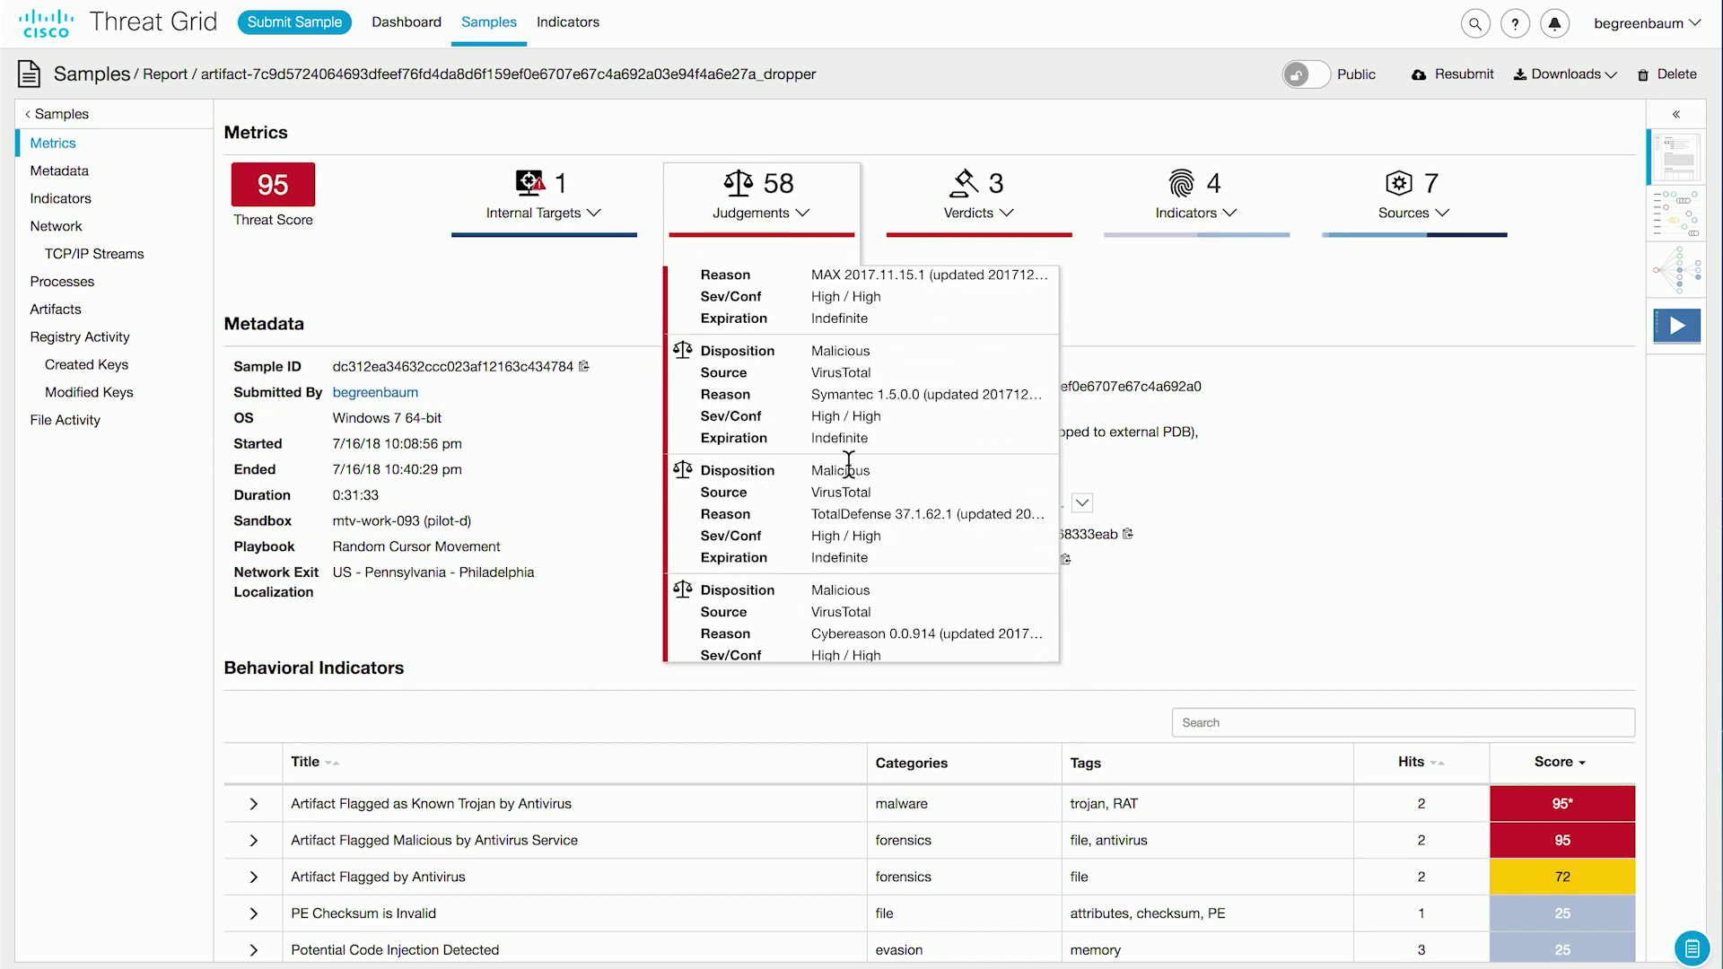
pyautogui.click(993, 222)
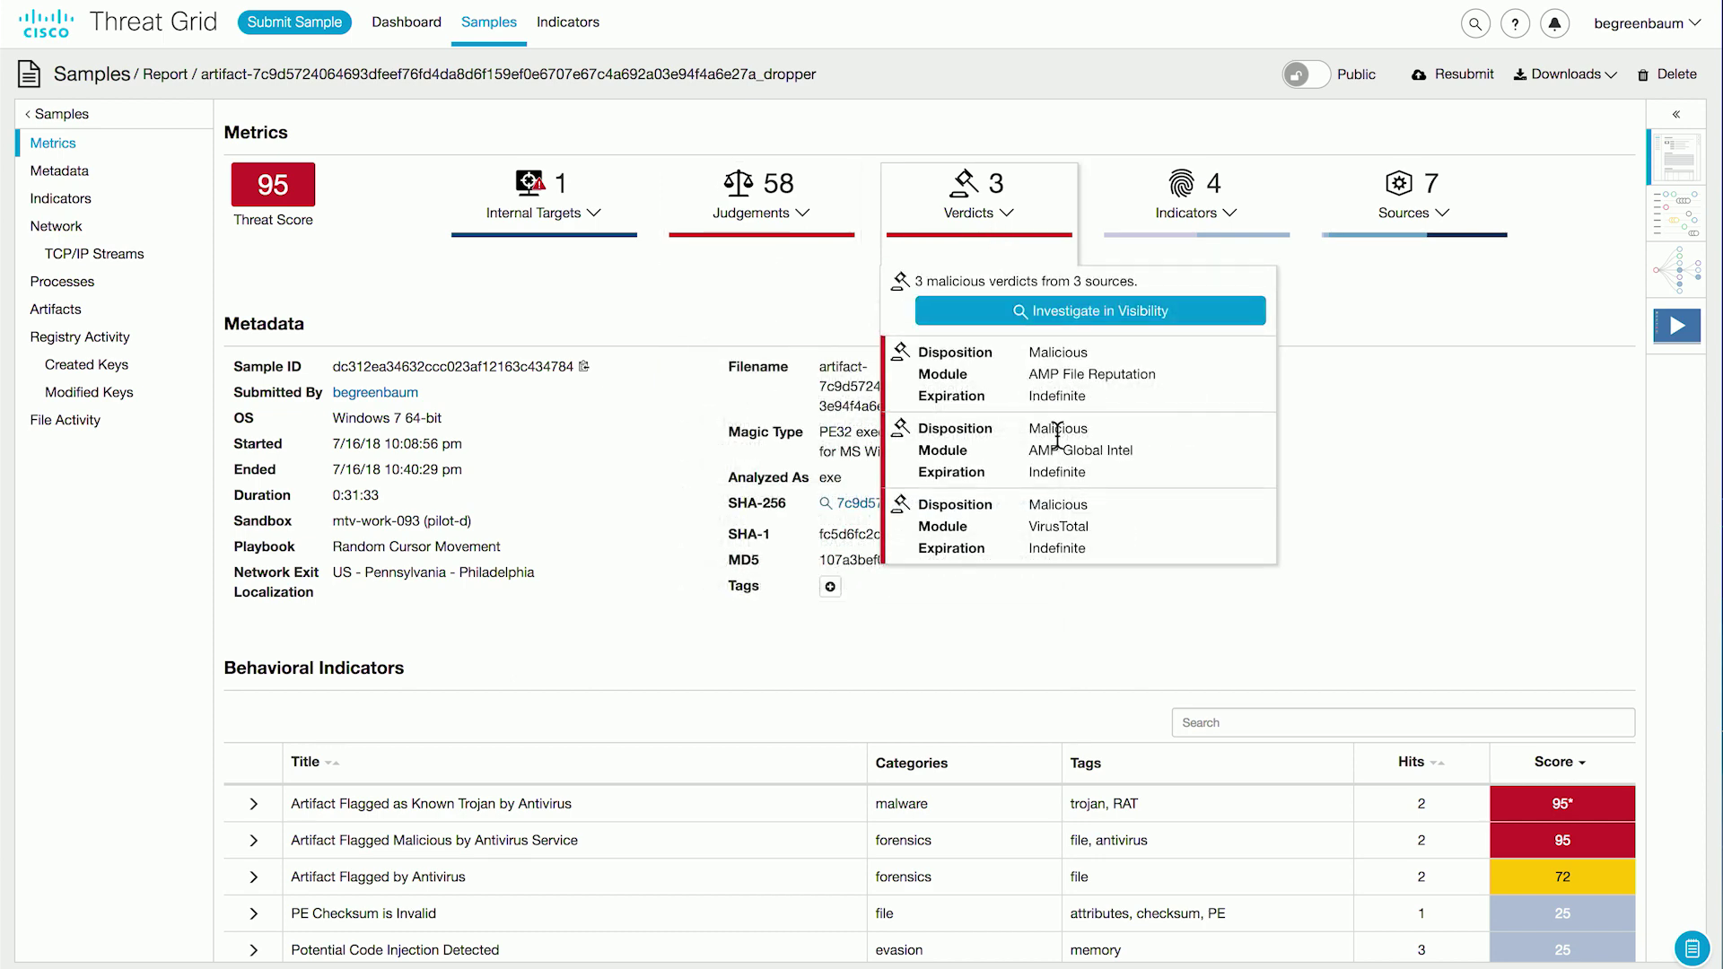
pyautogui.click(1201, 218)
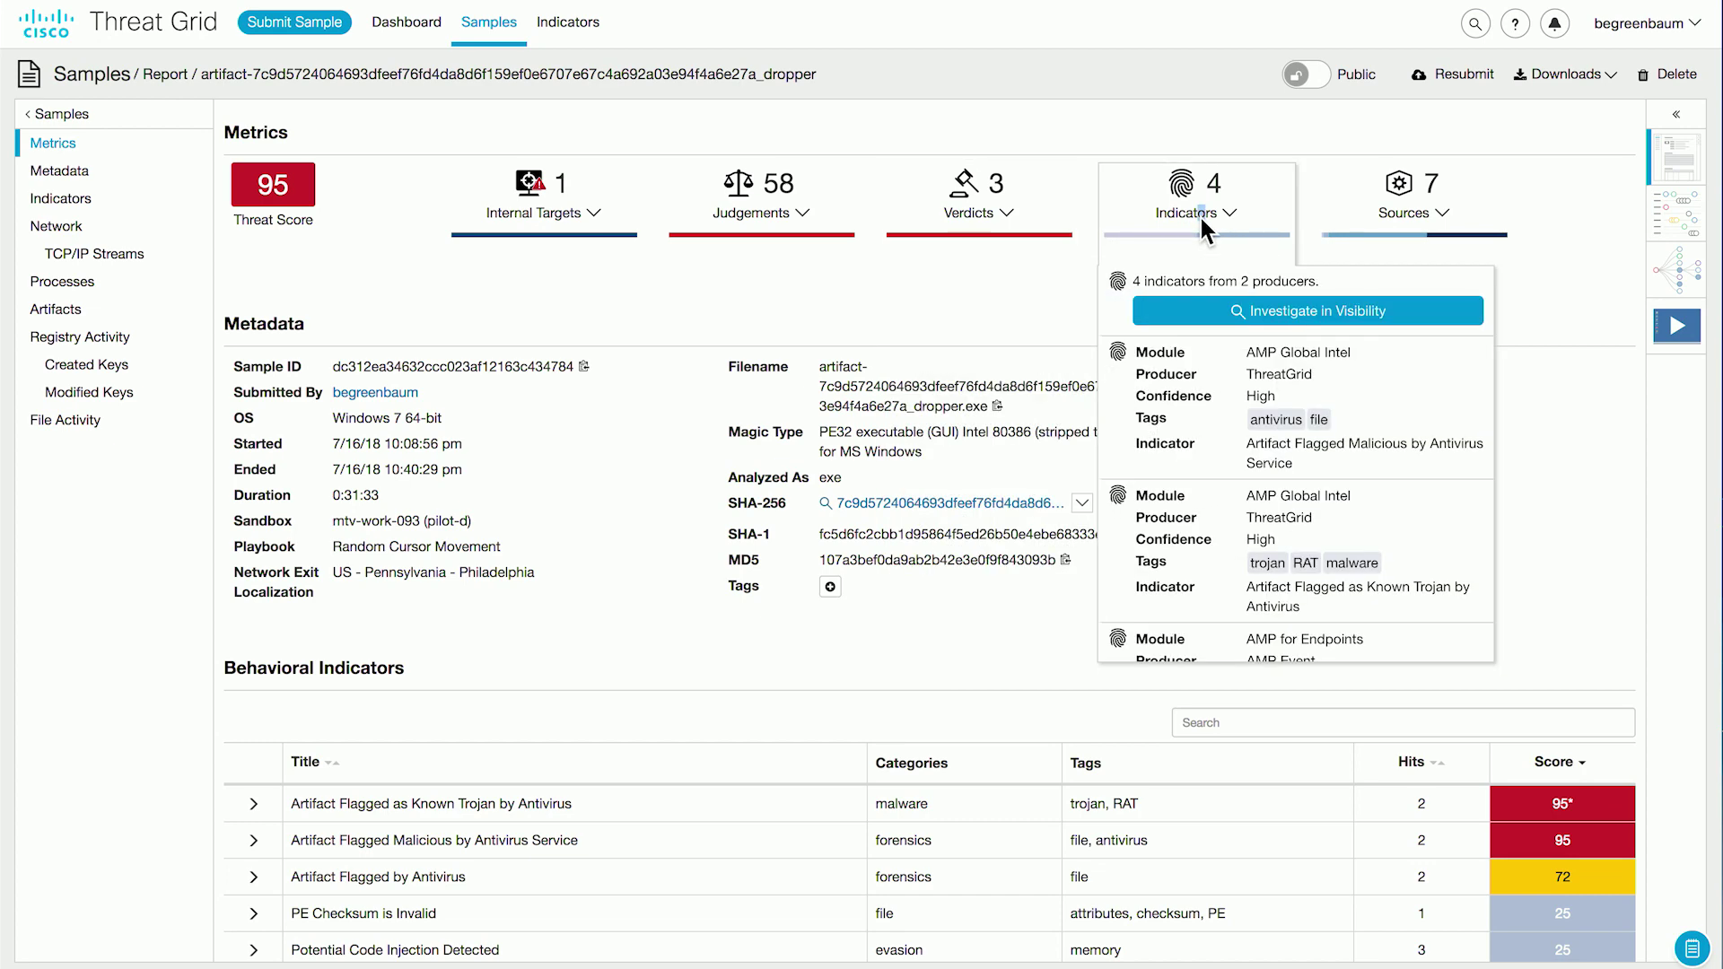
pyautogui.click(1427, 232)
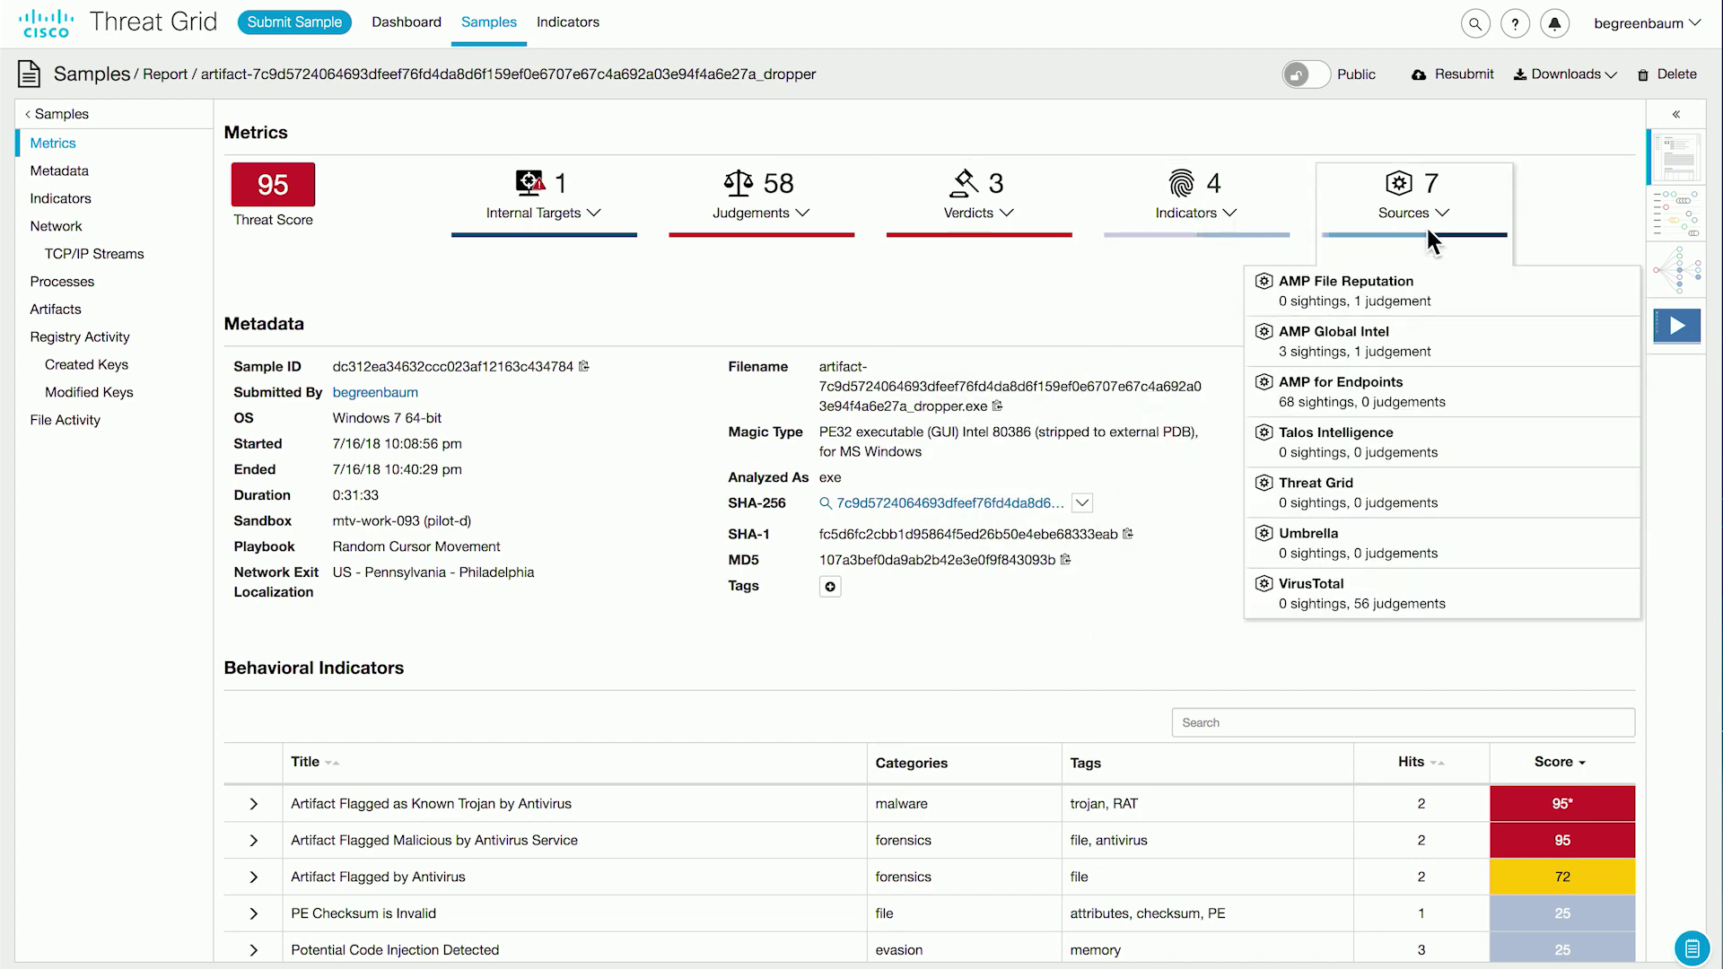
pyautogui.click(1554, 222)
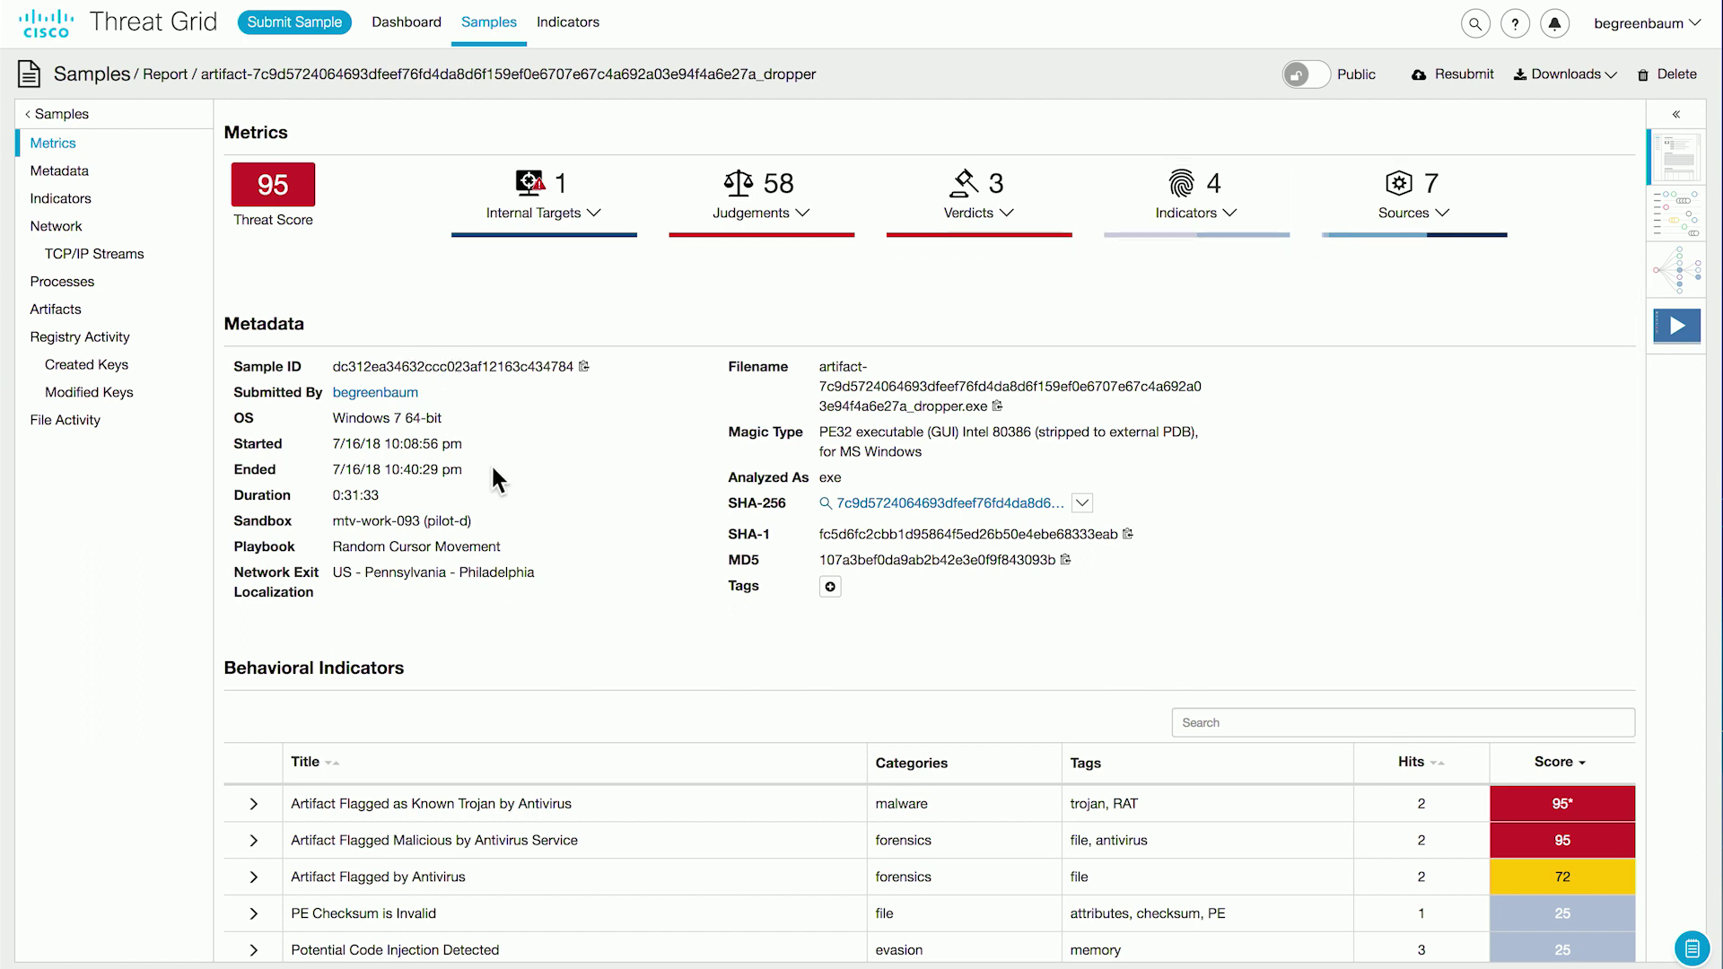
# - Expand the behavioral indicators "Artifact Flagged as Known Trojan by Antivirus" and "PE Checksum is Invalid" to read their details
pyautogui.scroll(-1, 493, 480)
pyautogui.scroll(-5, 603, 556)
pyautogui.scroll(-3, 588, 542)
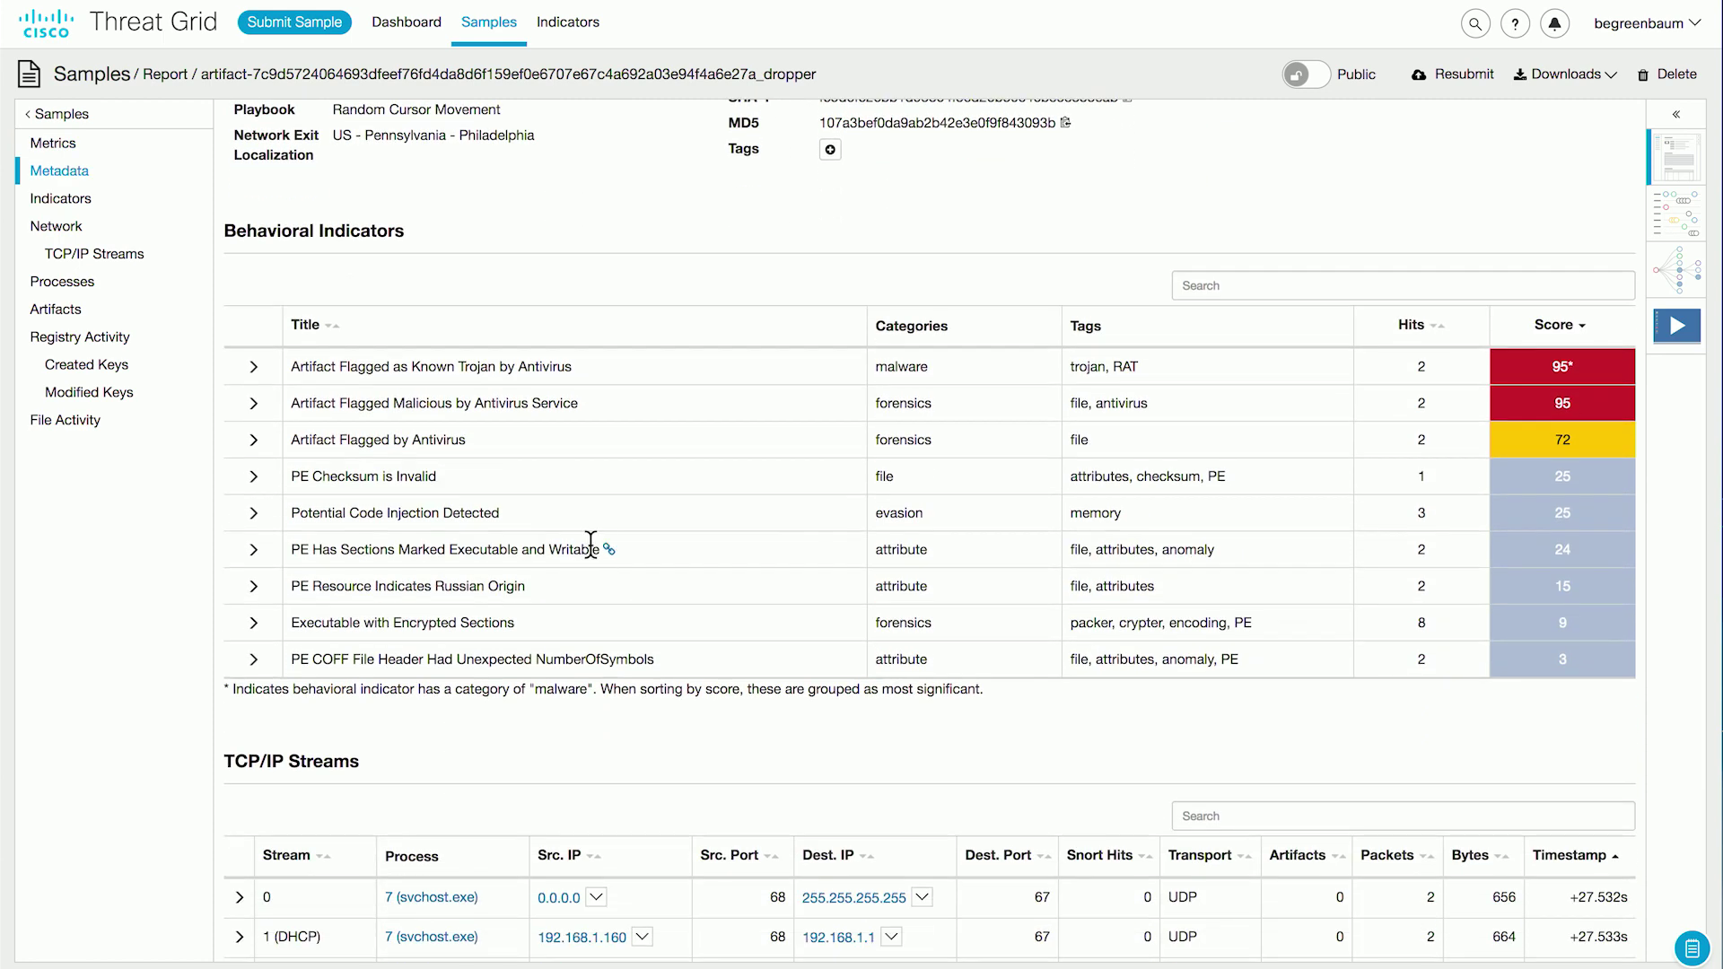
pyautogui.scroll(-1, 590, 542)
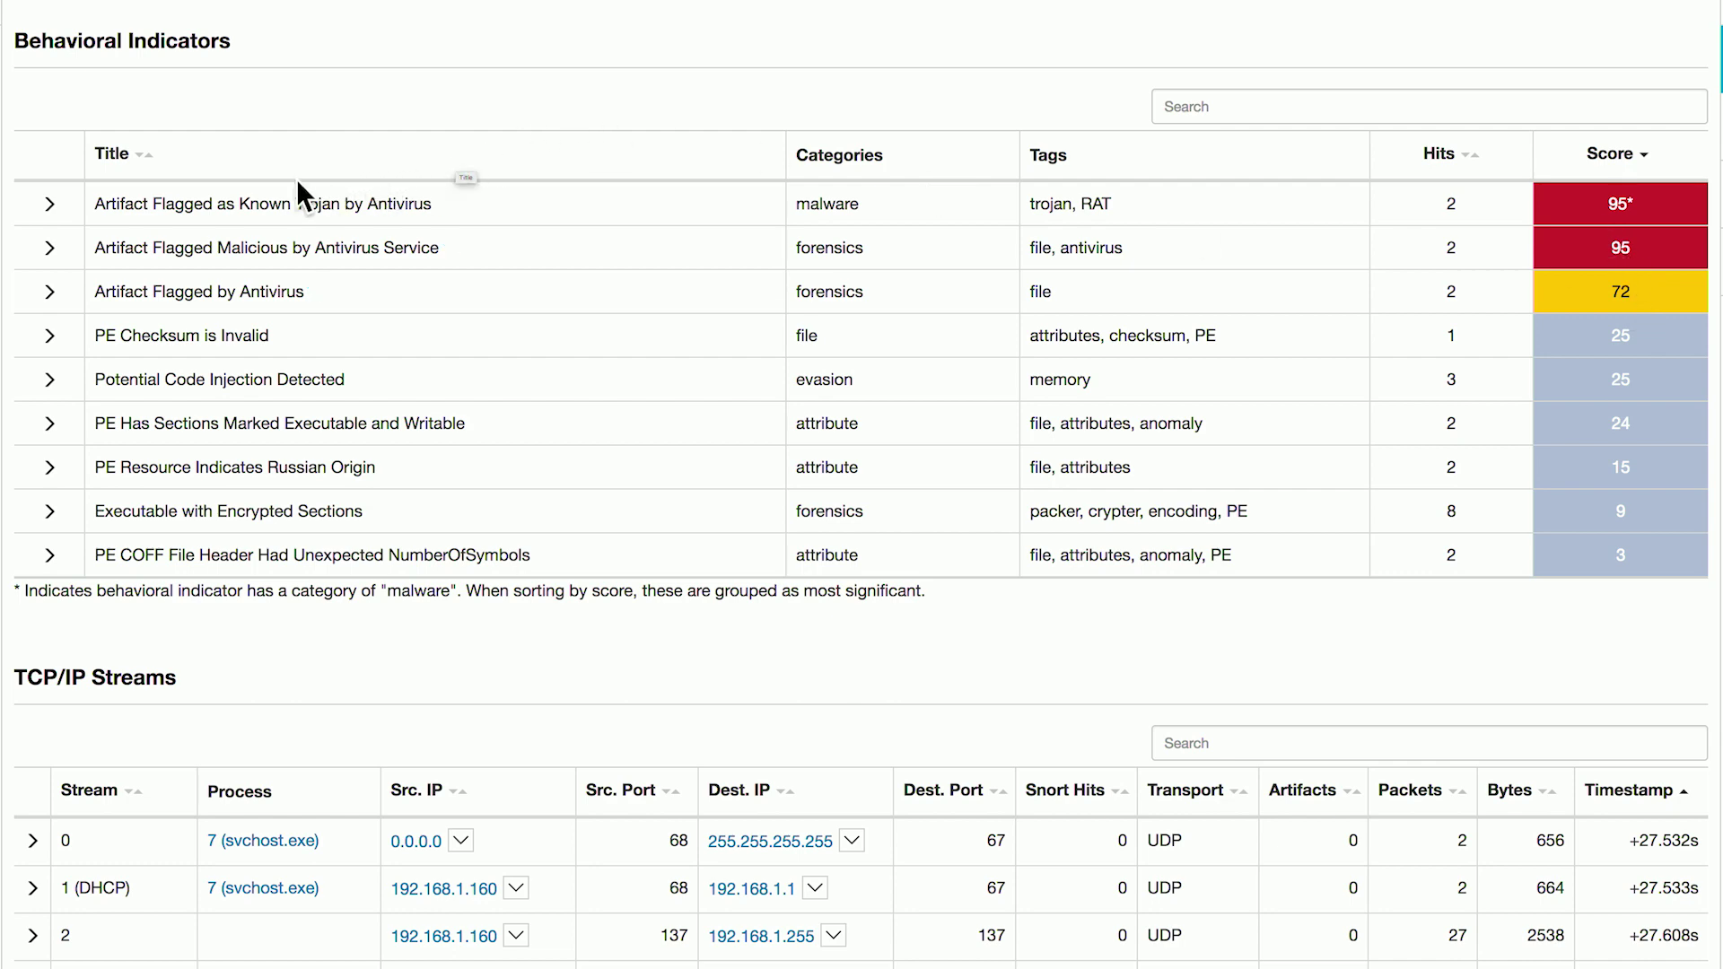
pyautogui.click(52, 203)
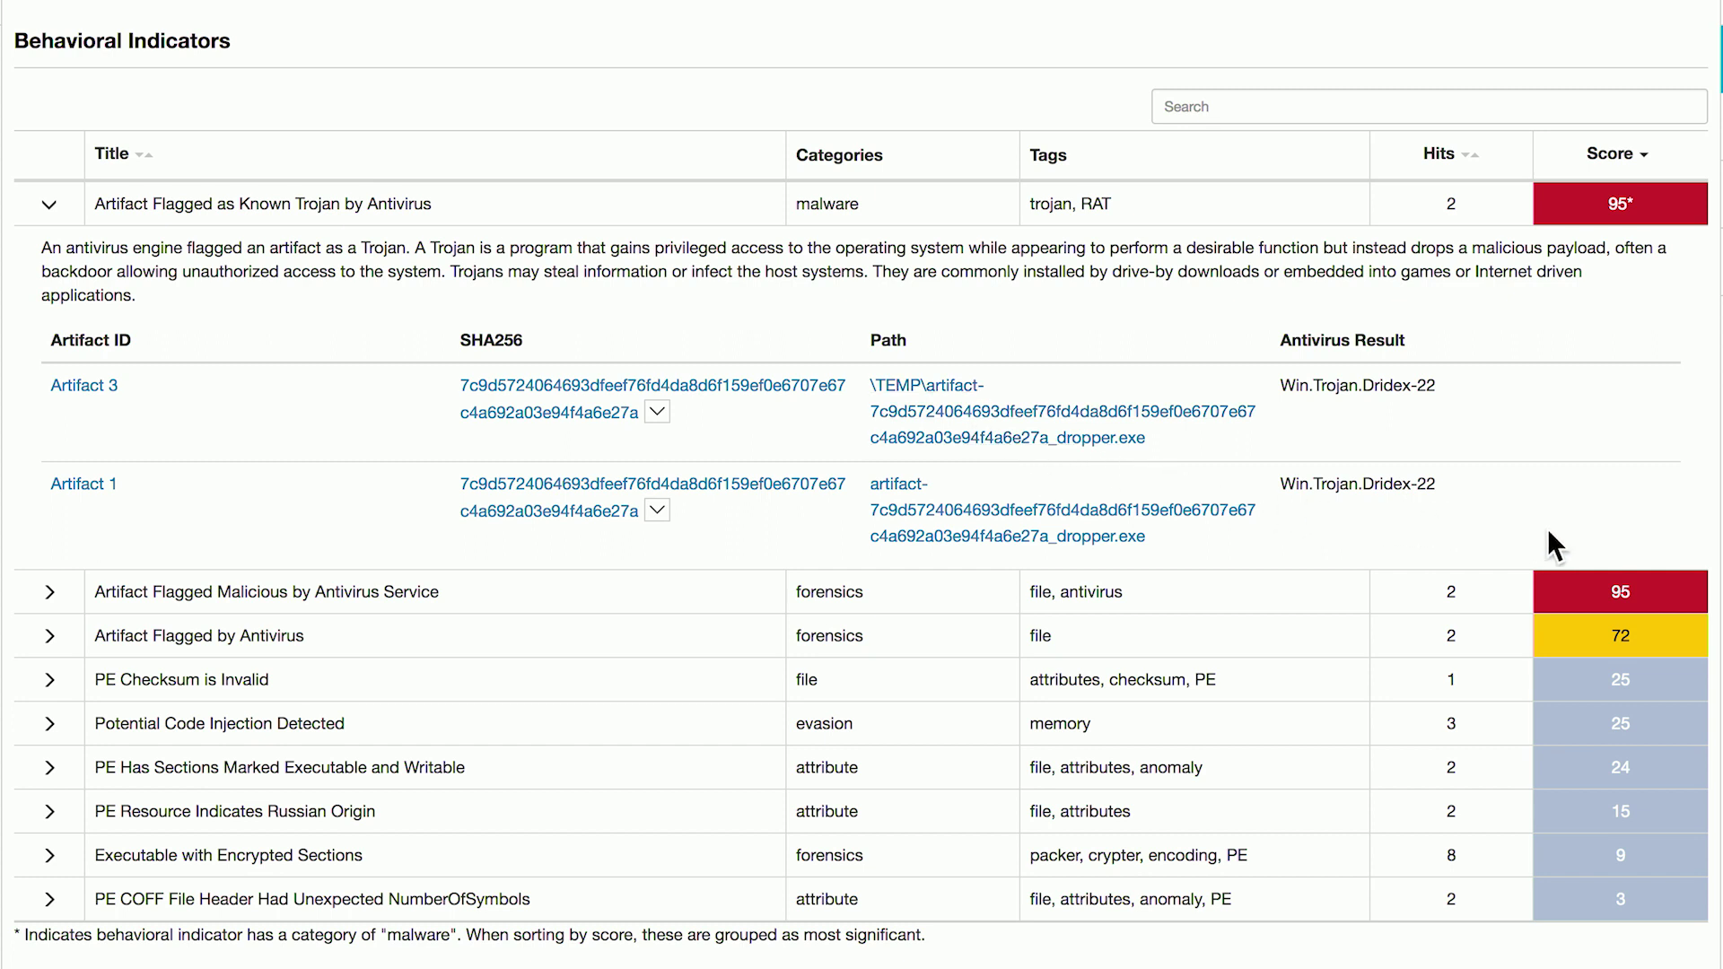
pyautogui.click(1582, 679)
pyautogui.scroll(-3, 355, 429)
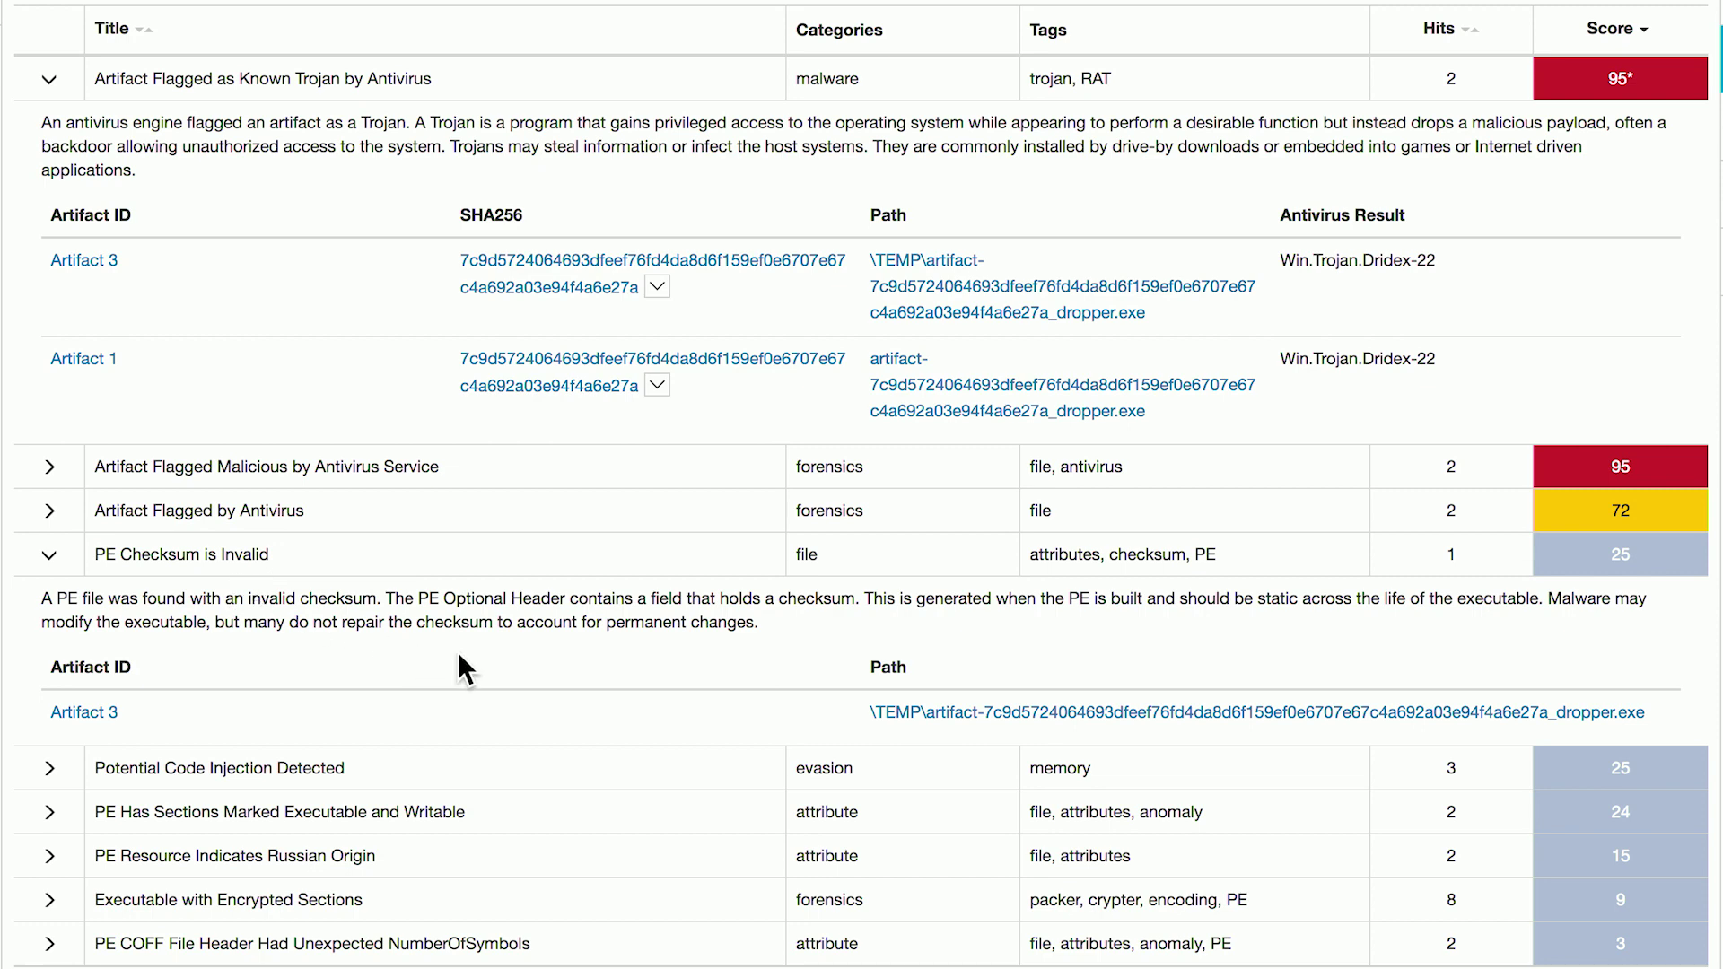
pyautogui.scroll(-1, 418, 659)
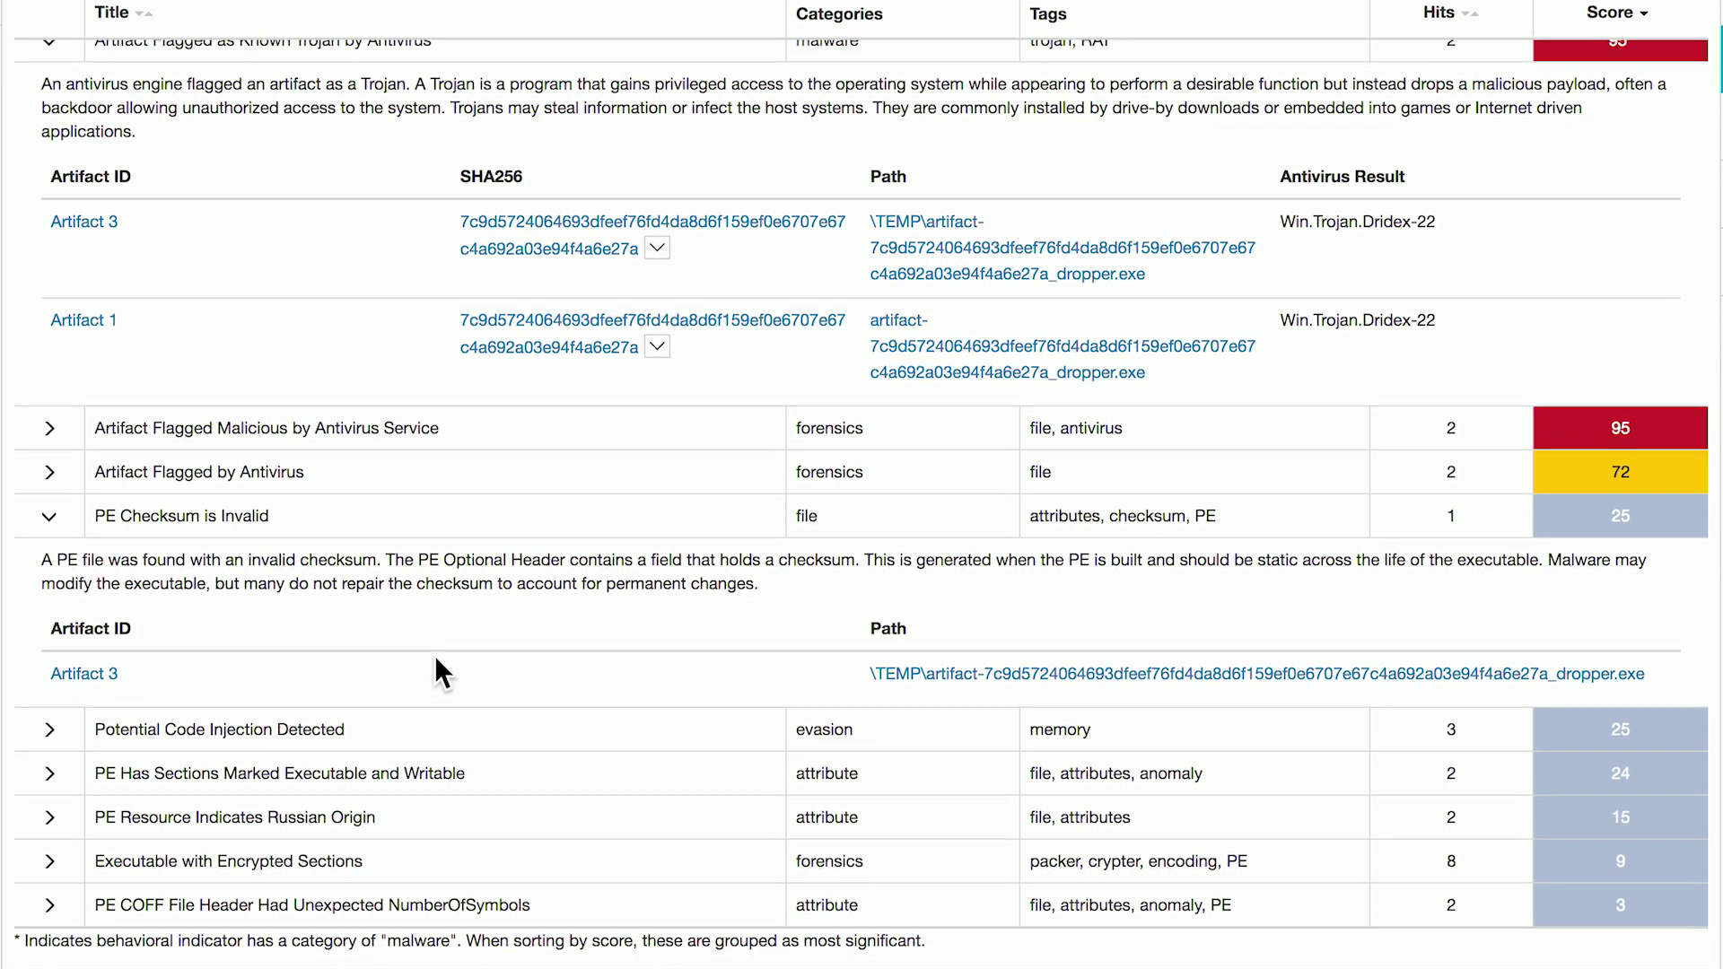
# - Examine the TCP/IP Streams and open the available actions for stream 6's destination IP 188.120.225.17
pyautogui.scroll(-15, 434, 655)
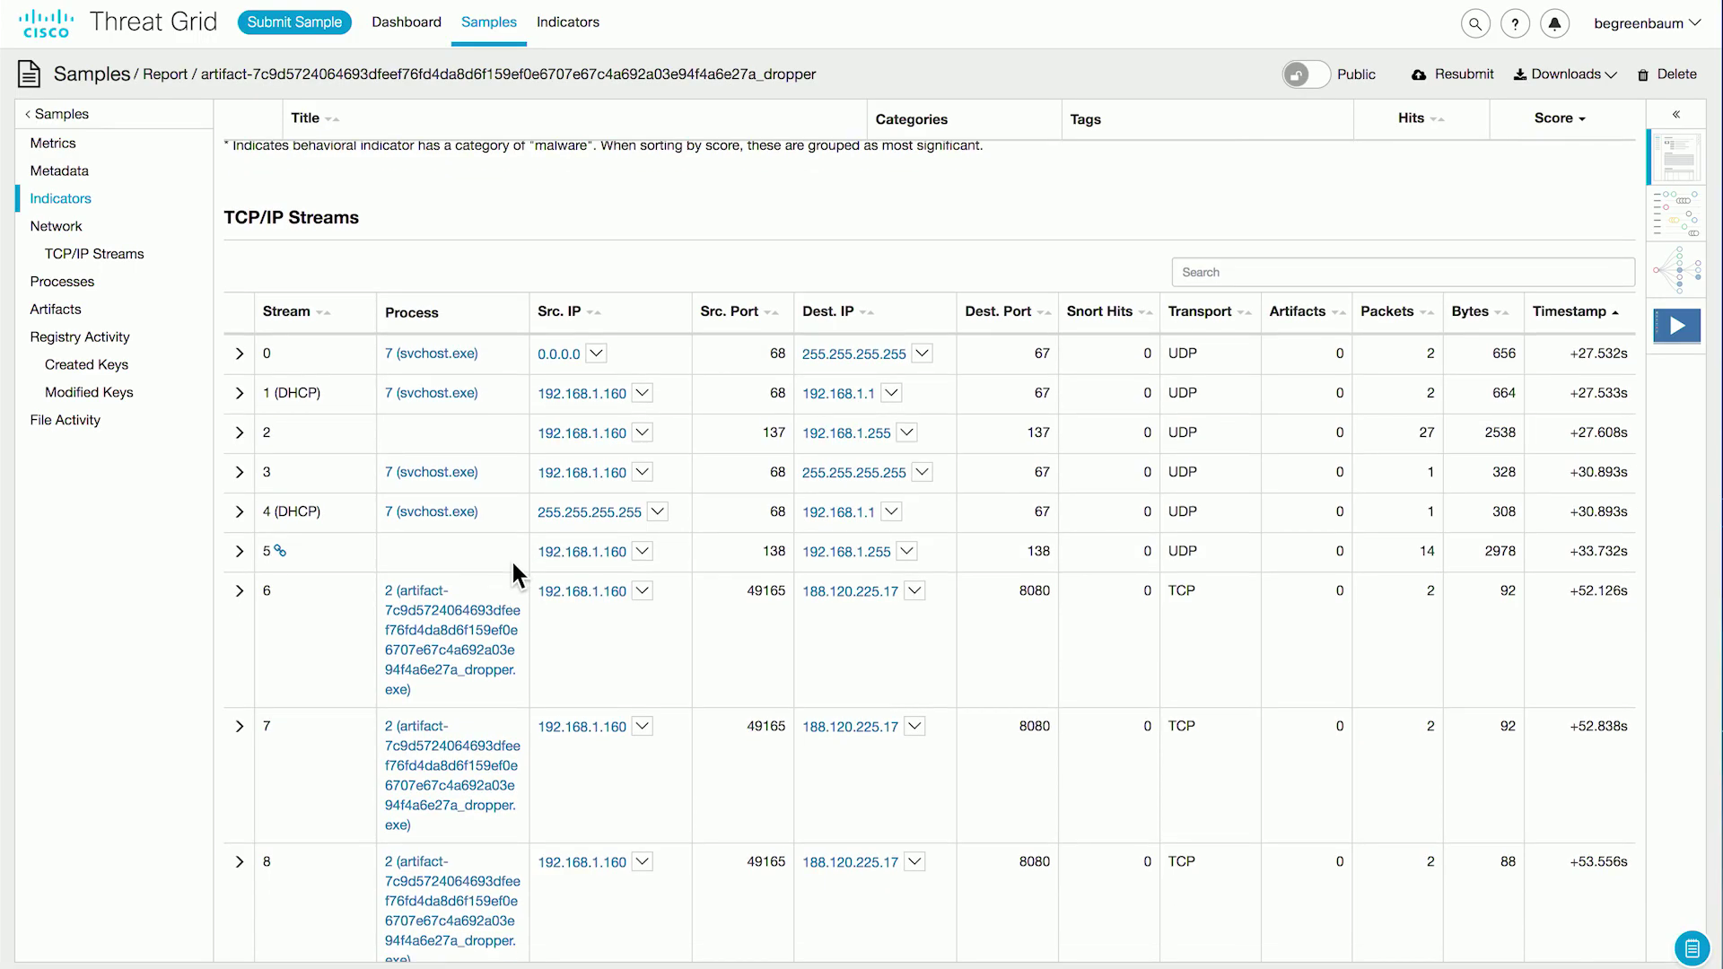
pyautogui.scroll(-1, 512, 564)
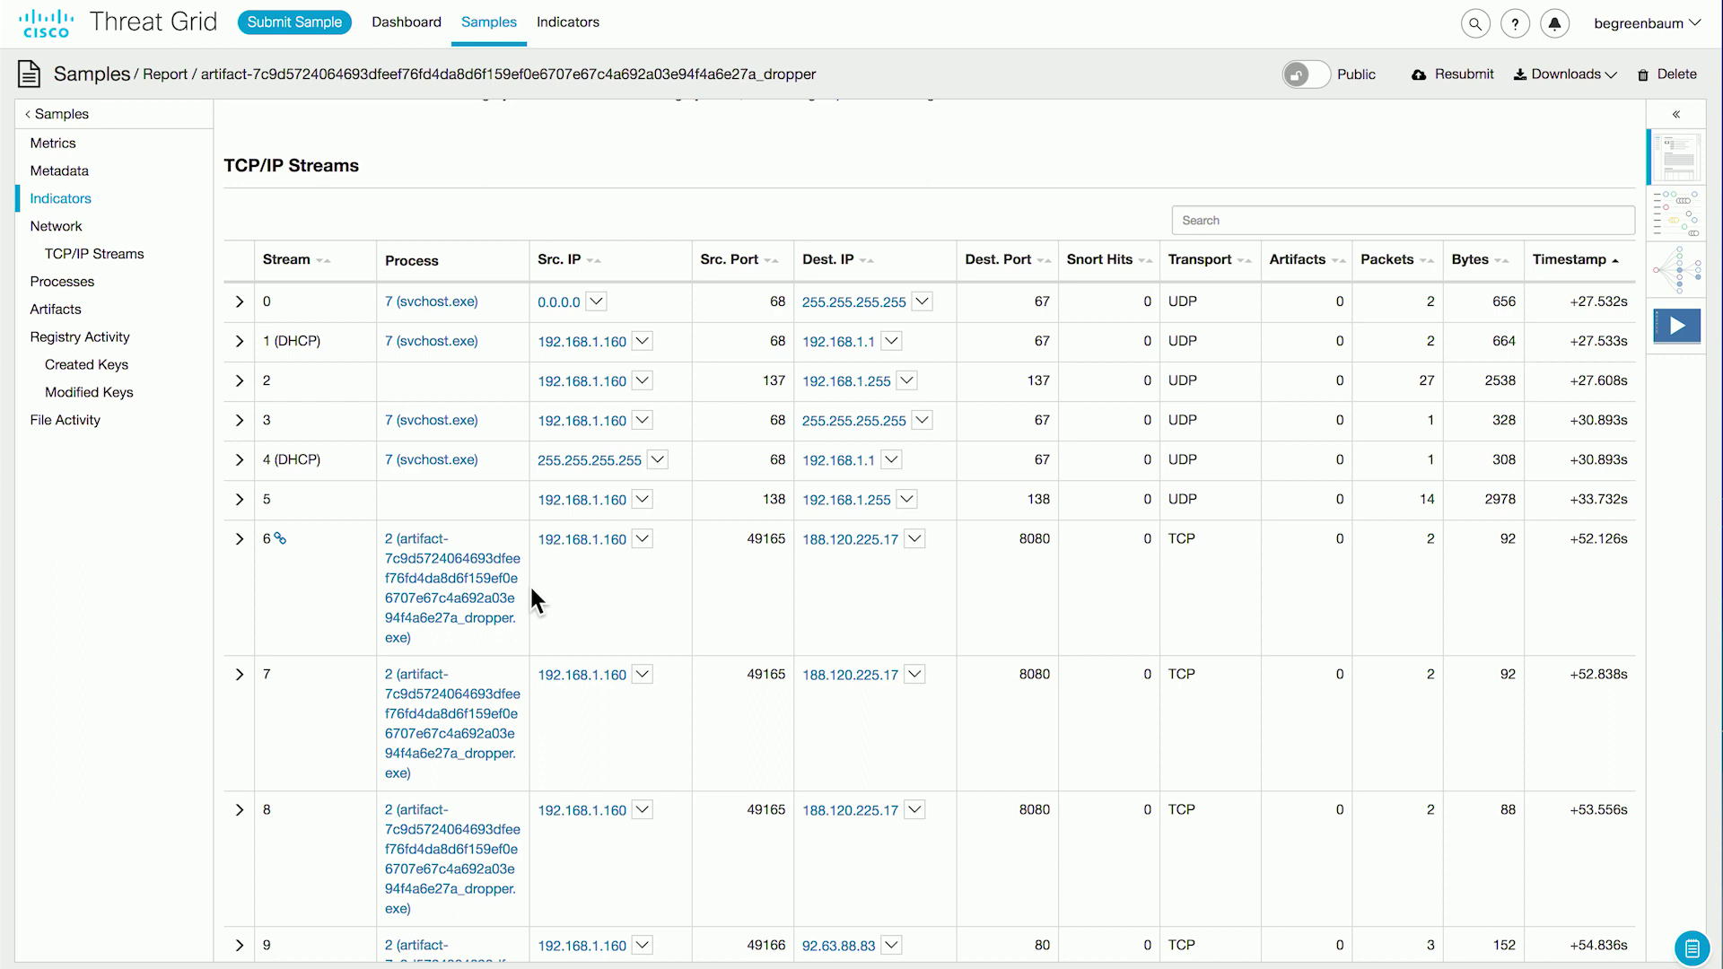
pyautogui.scroll(-1, 531, 590)
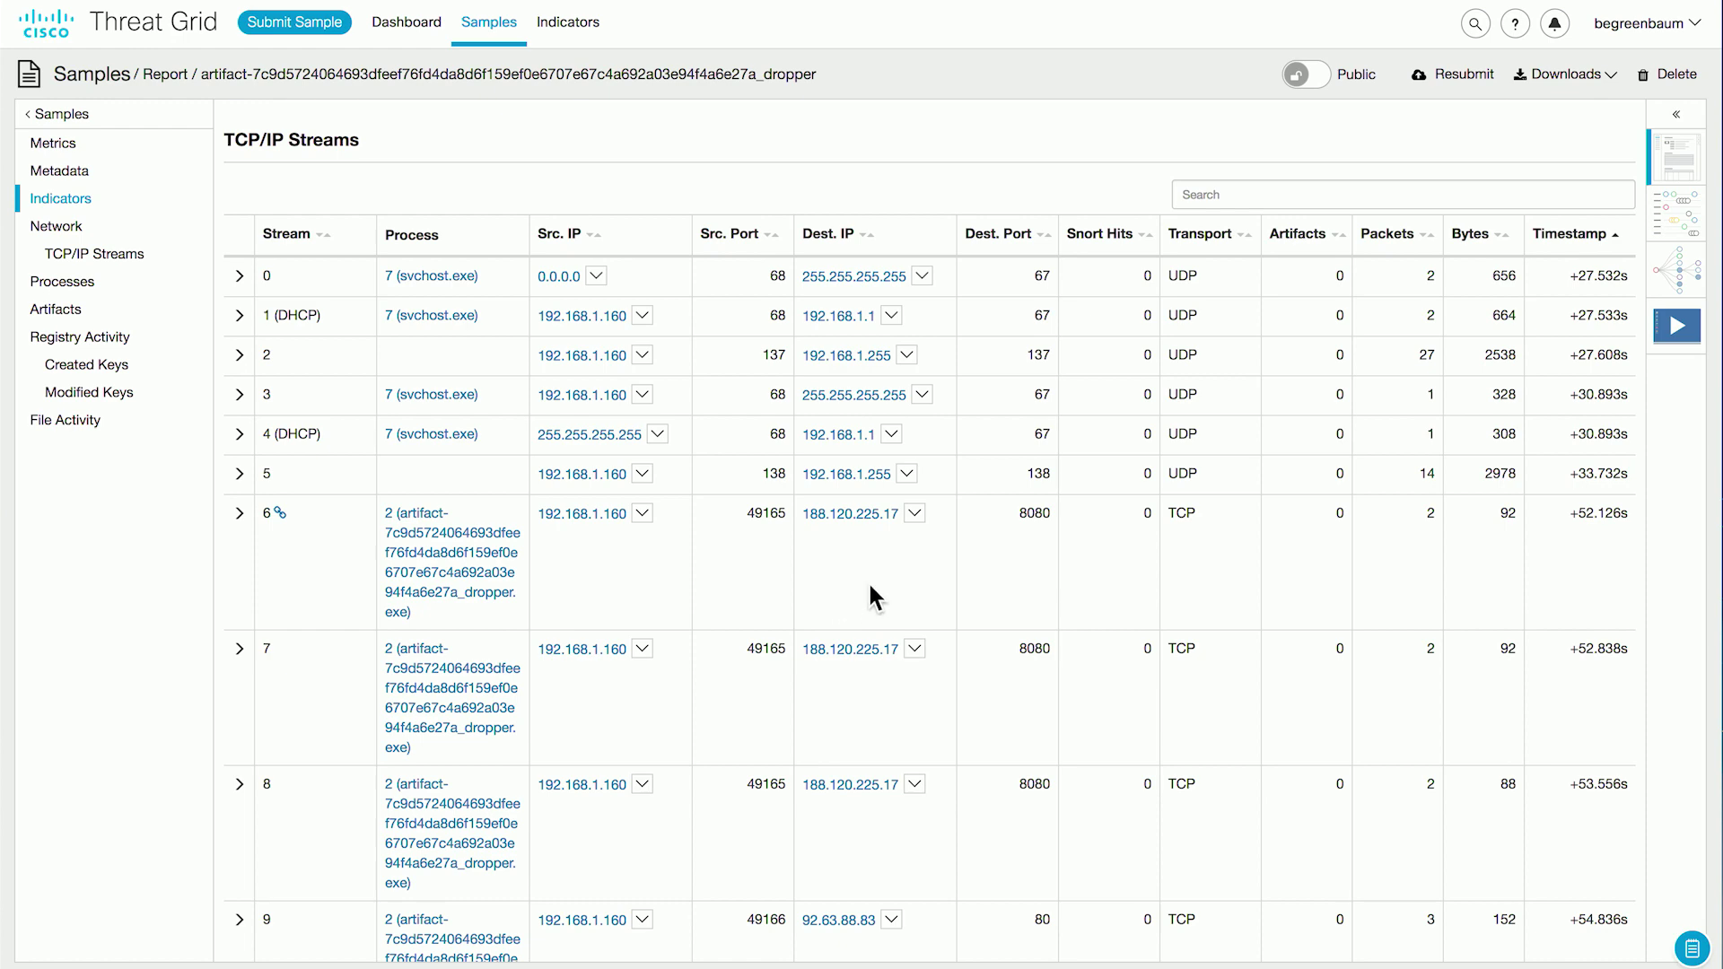
pyautogui.click(913, 513)
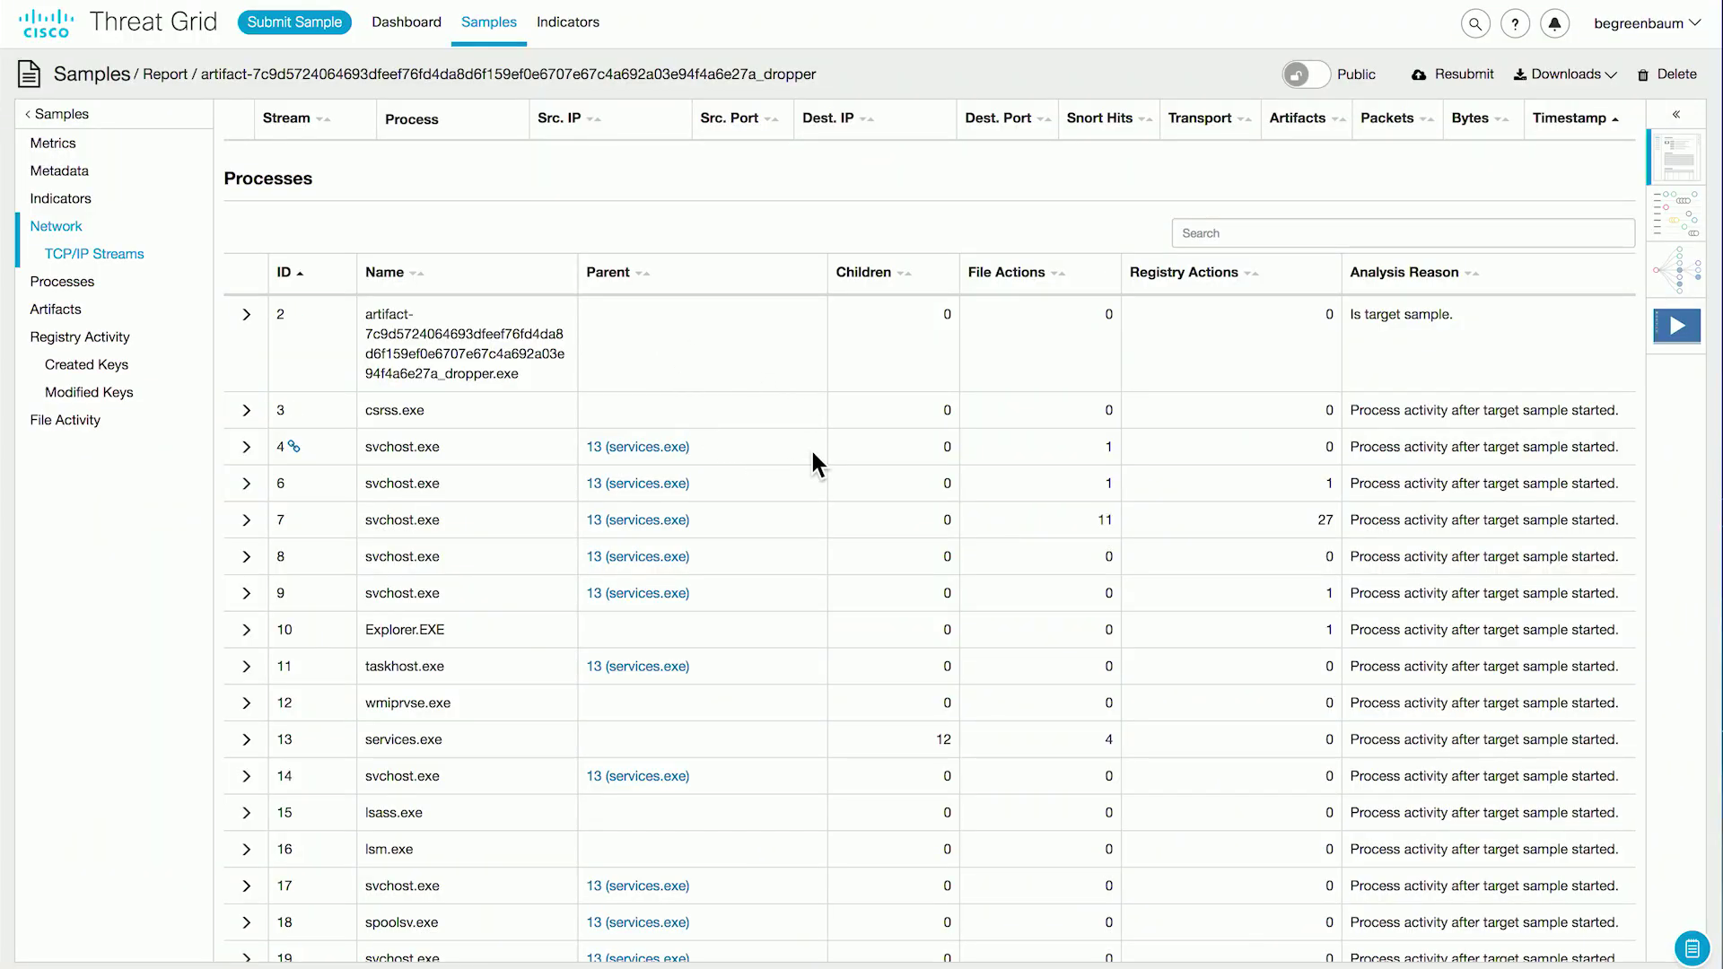
# - Examine the report's Processes list, including parent processes, file actions and registry actions
pyautogui.scroll(-1, 807, 447)
pyautogui.scroll(-6, 808, 451)
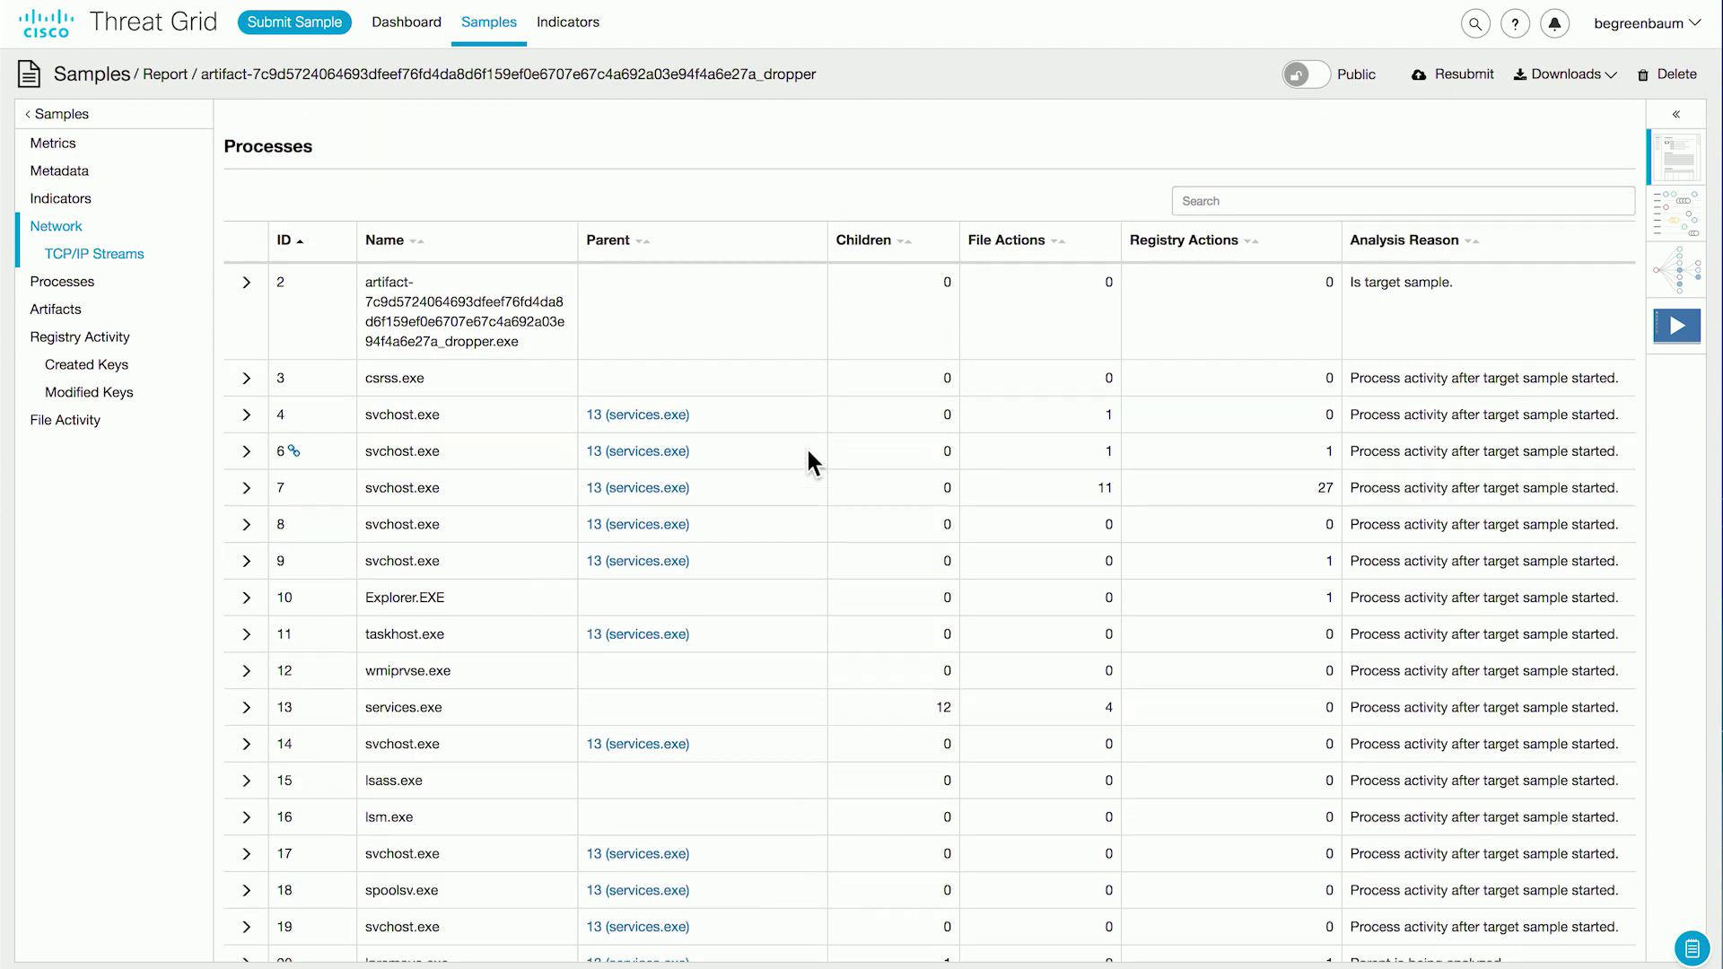
pyautogui.scroll(-1, 806, 451)
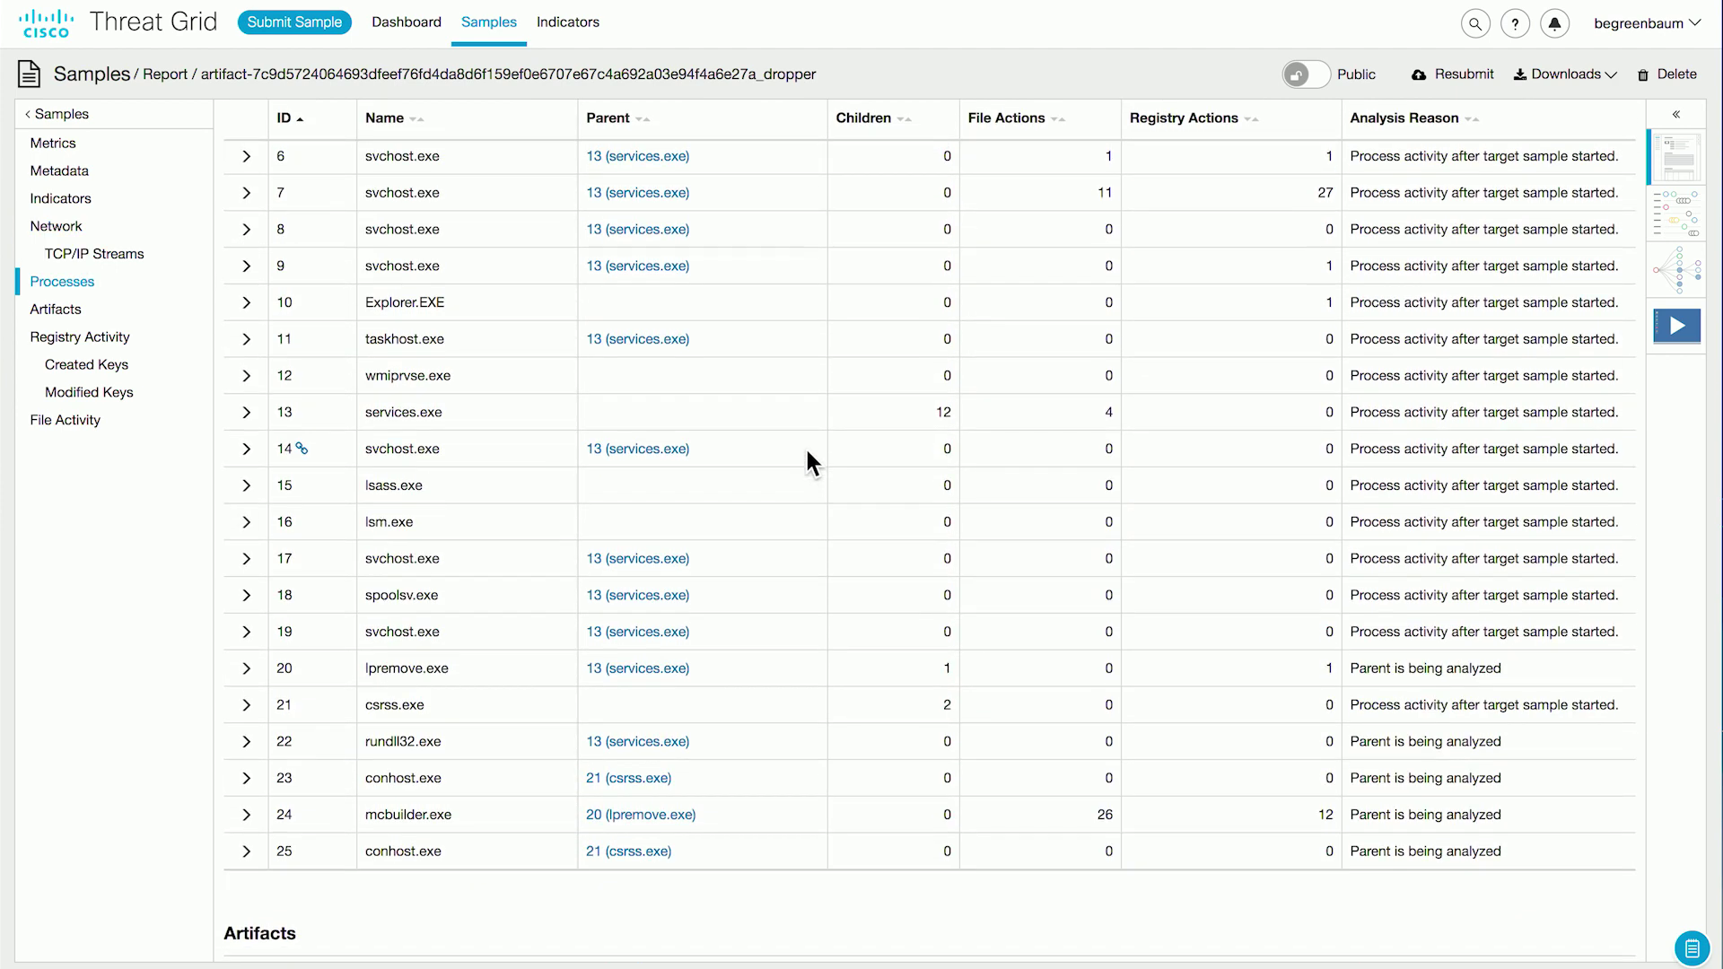
pyautogui.scroll(1, 806, 453)
pyautogui.scroll(1, 807, 452)
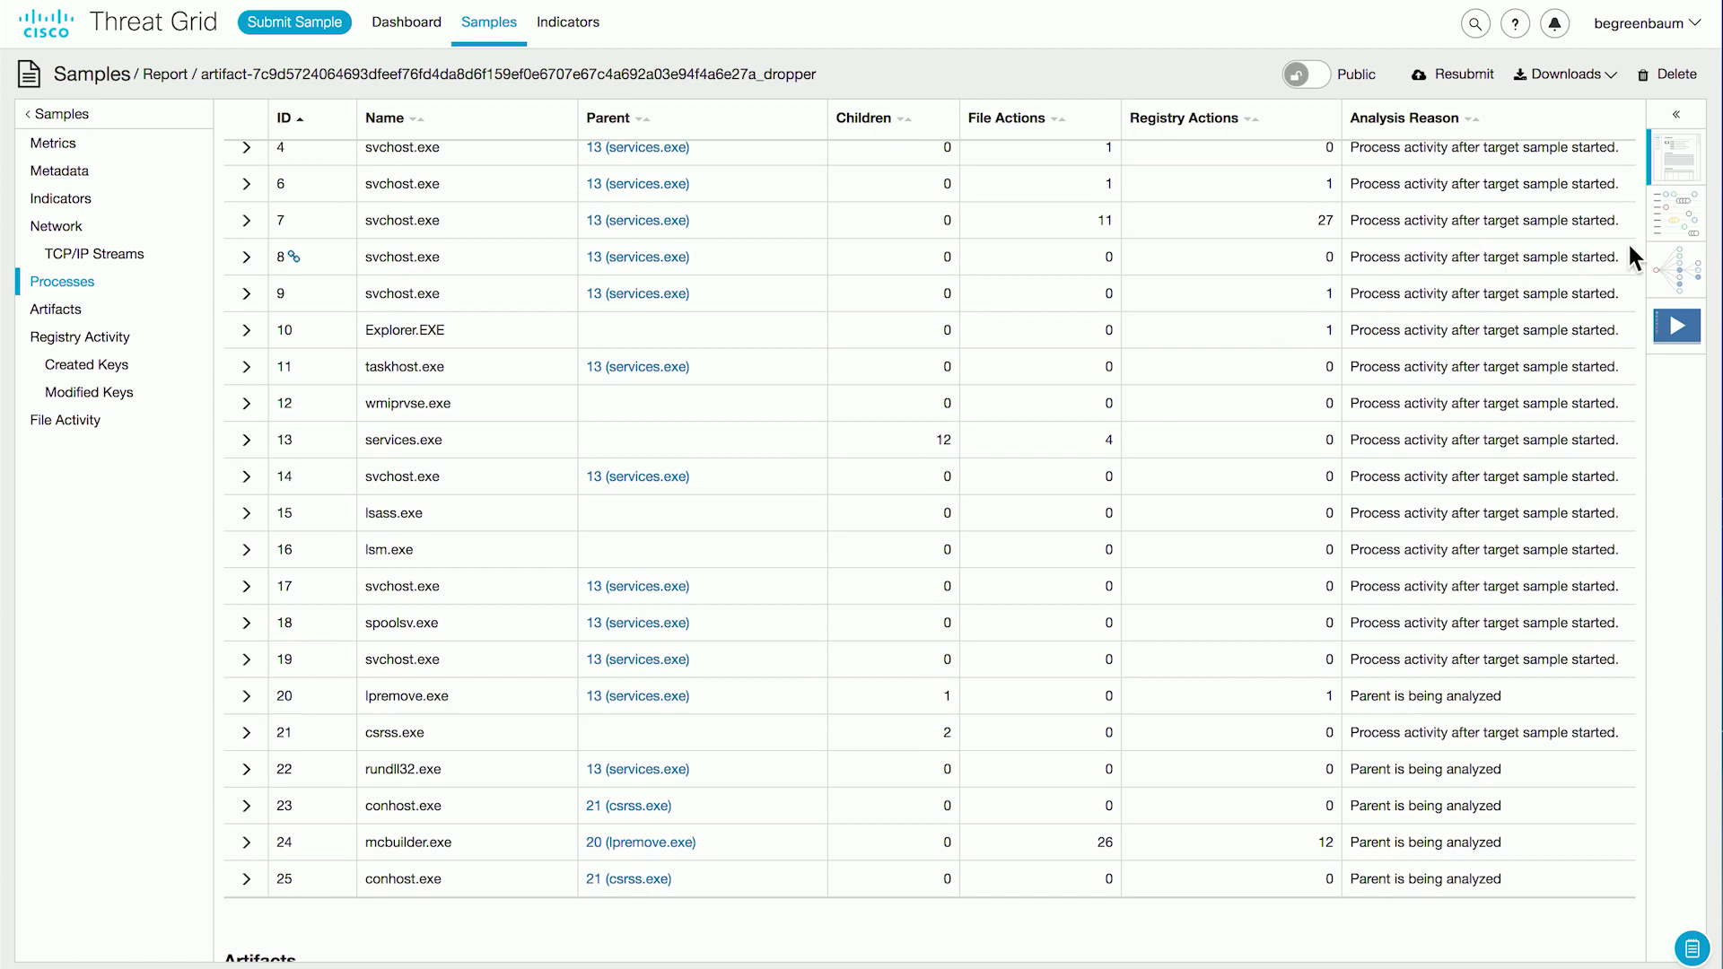
# - View the sample's activity timeline and inspect the 6 - svchost.exe process in the process tree
pyautogui.click(1676, 227)
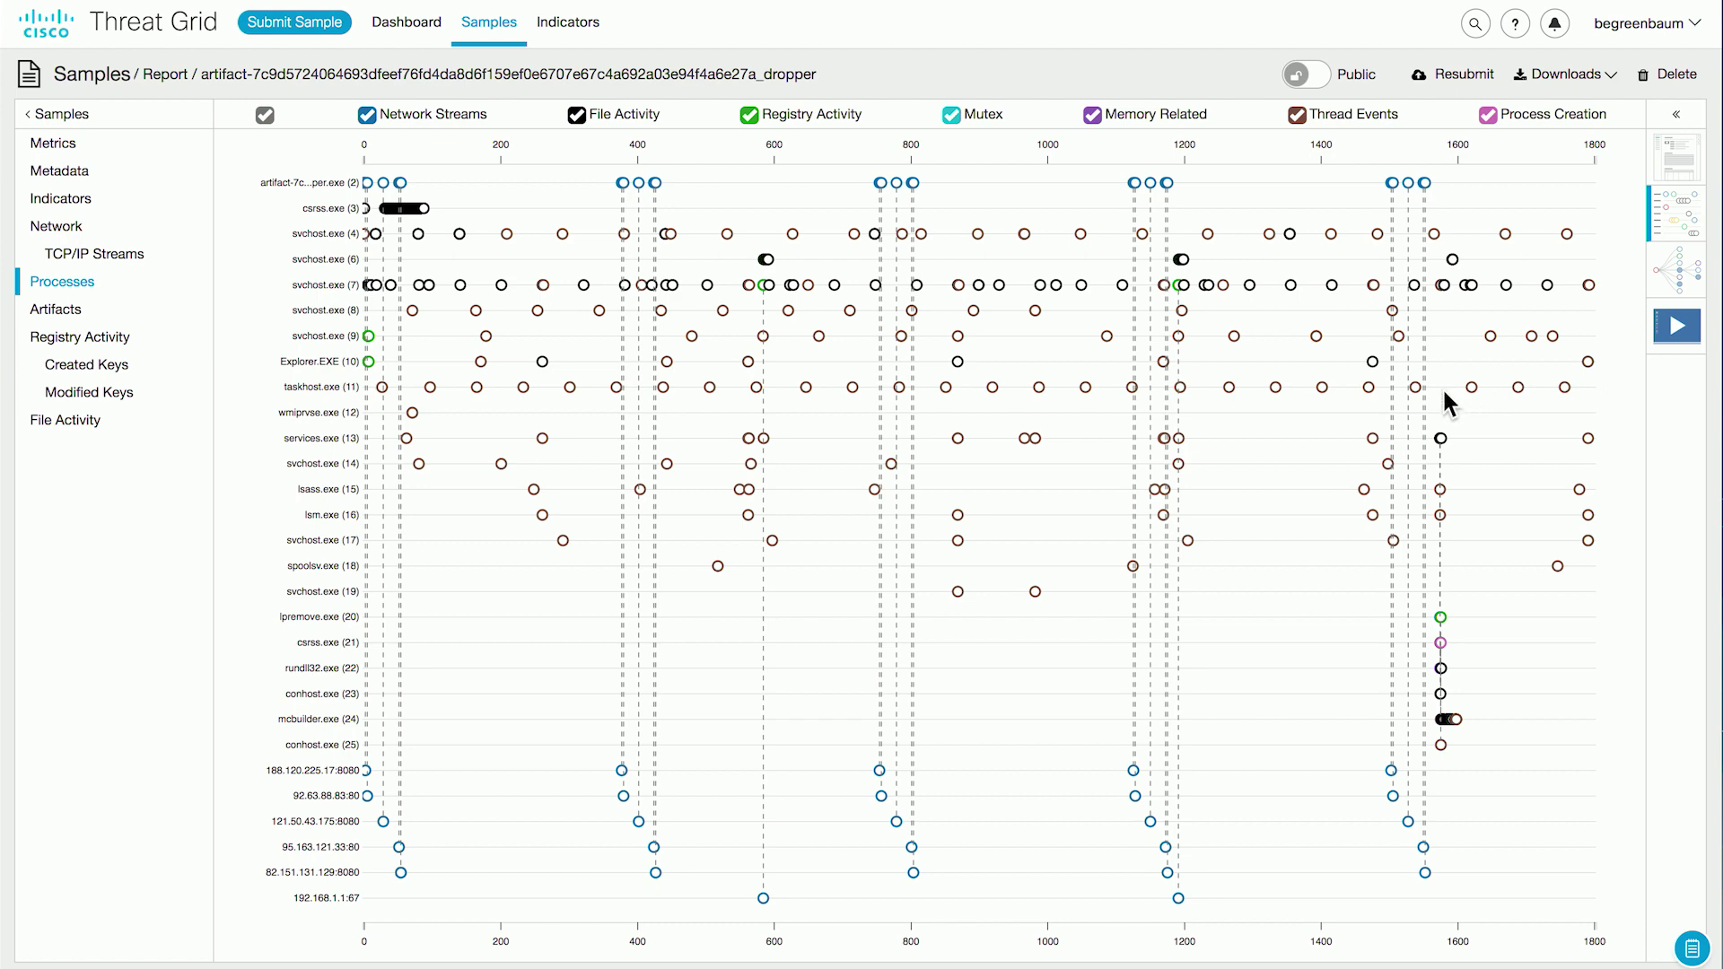
pyautogui.click(1666, 275)
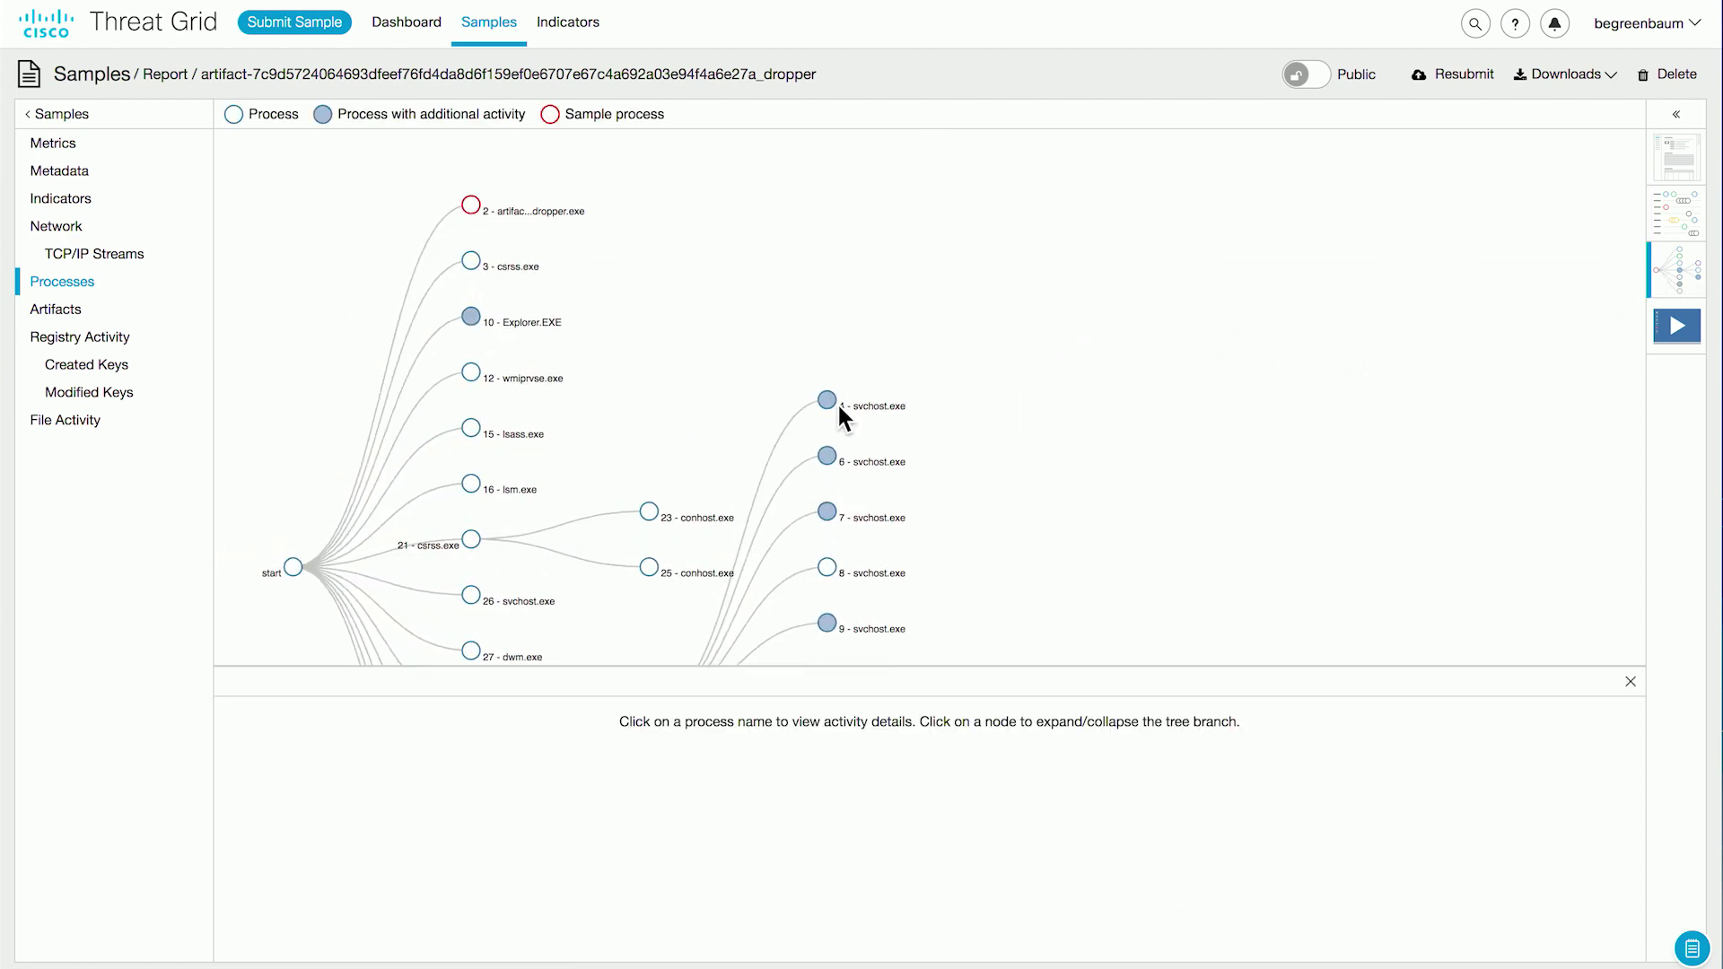
pyautogui.click(853, 466)
pyautogui.scroll(-4, 1046, 501)
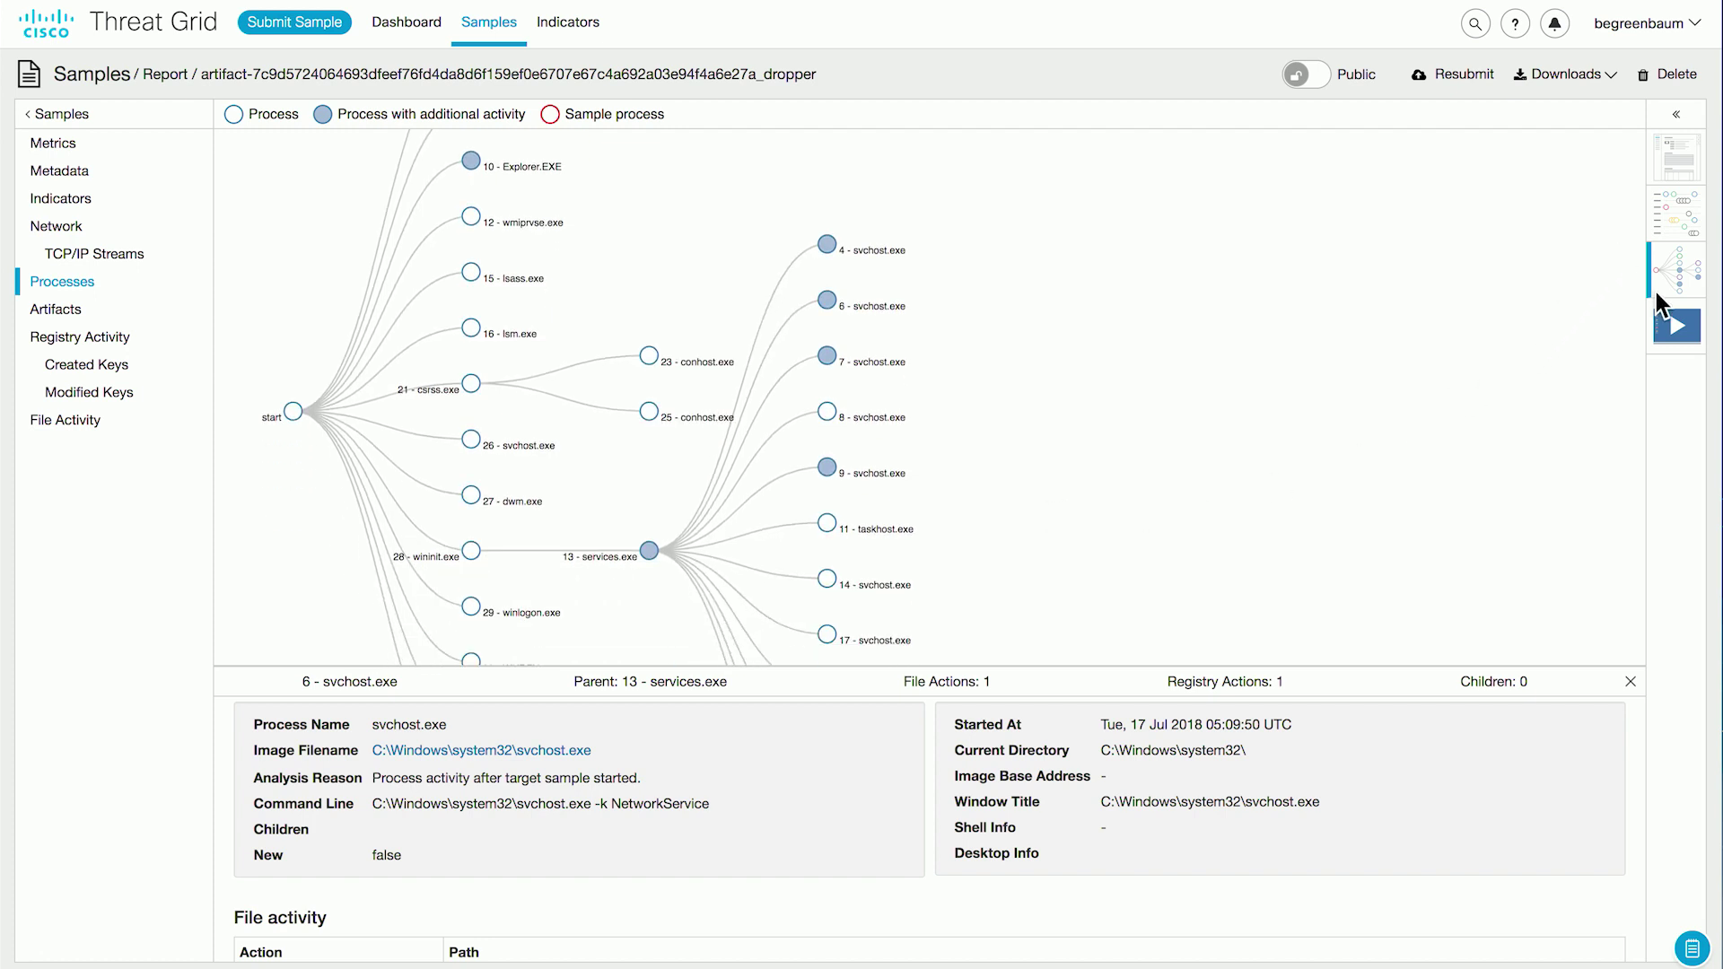
# - View the analysis video page, and open the available actions for the submitted artifact's SHA-256 in the report's Artifacts section
pyautogui.click(1672, 323)
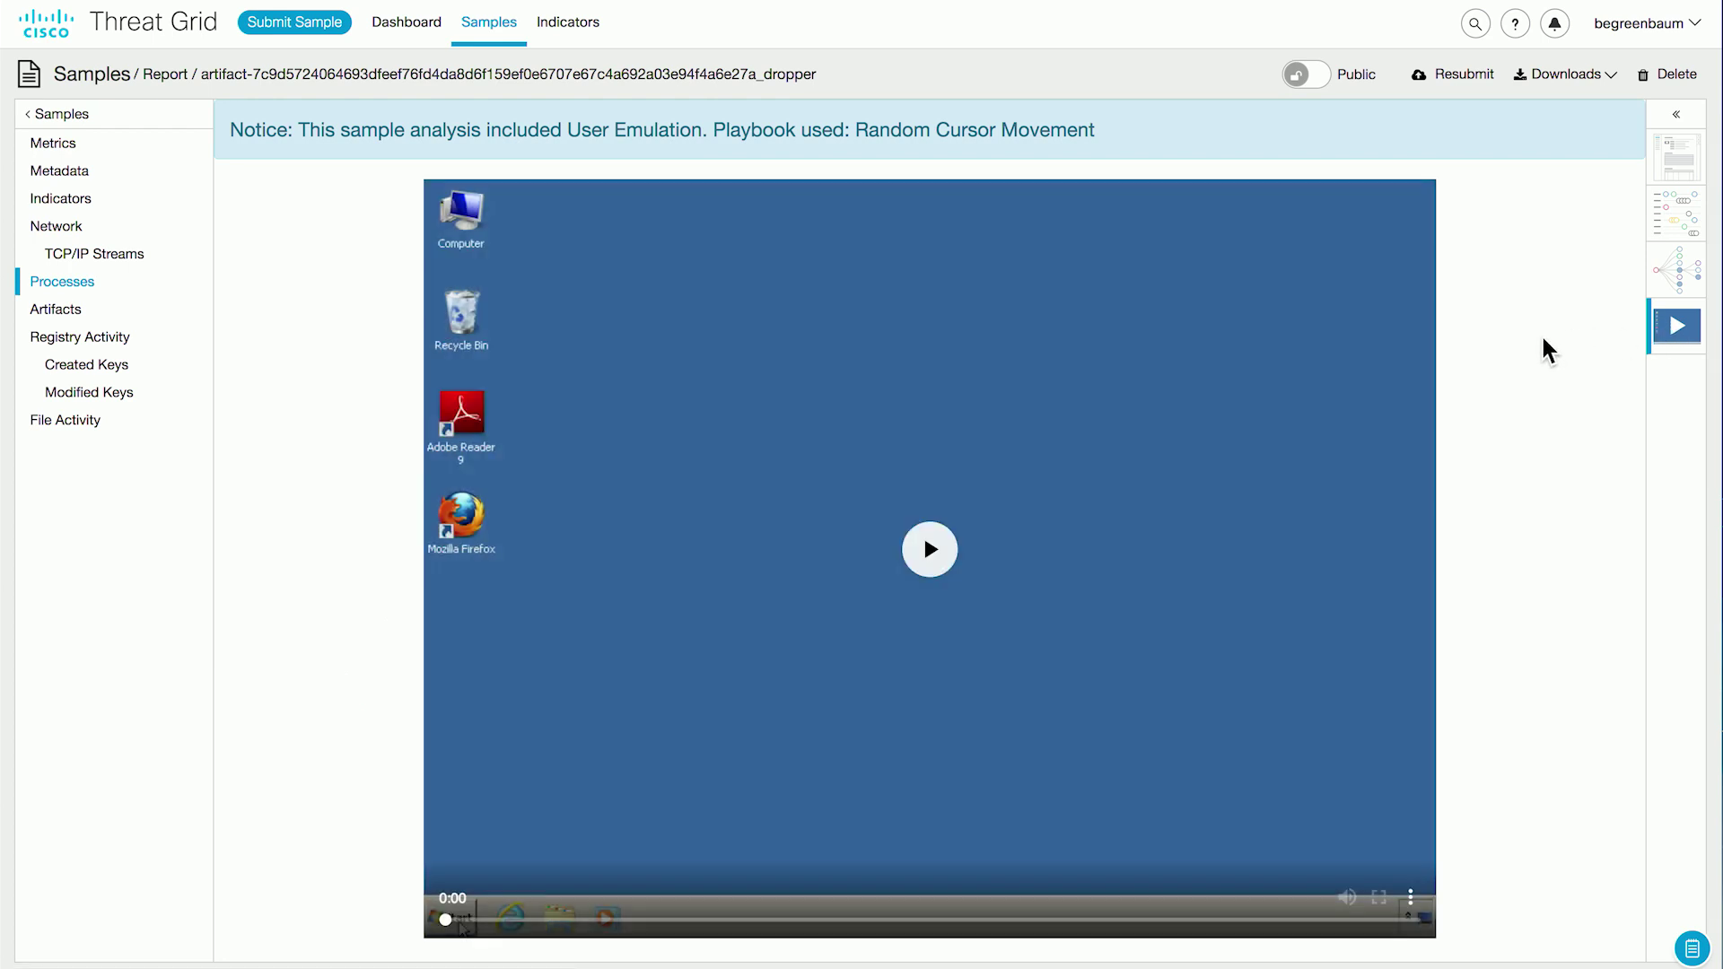
pyautogui.click(1667, 173)
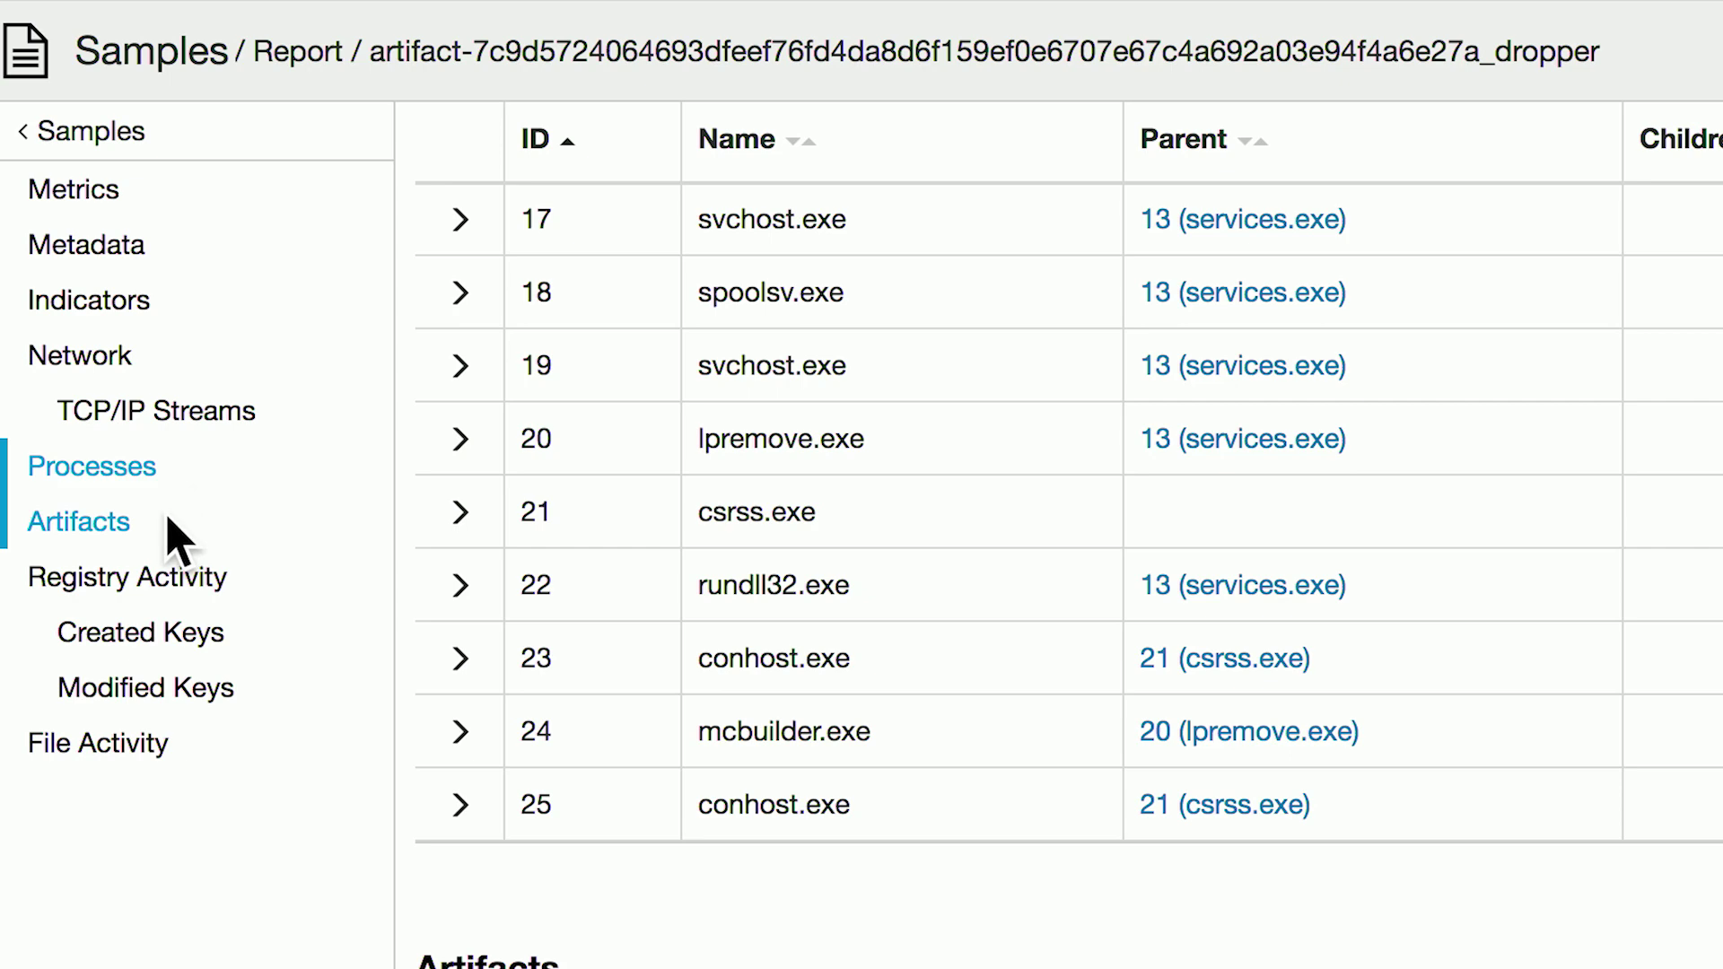
pyautogui.click(134, 539)
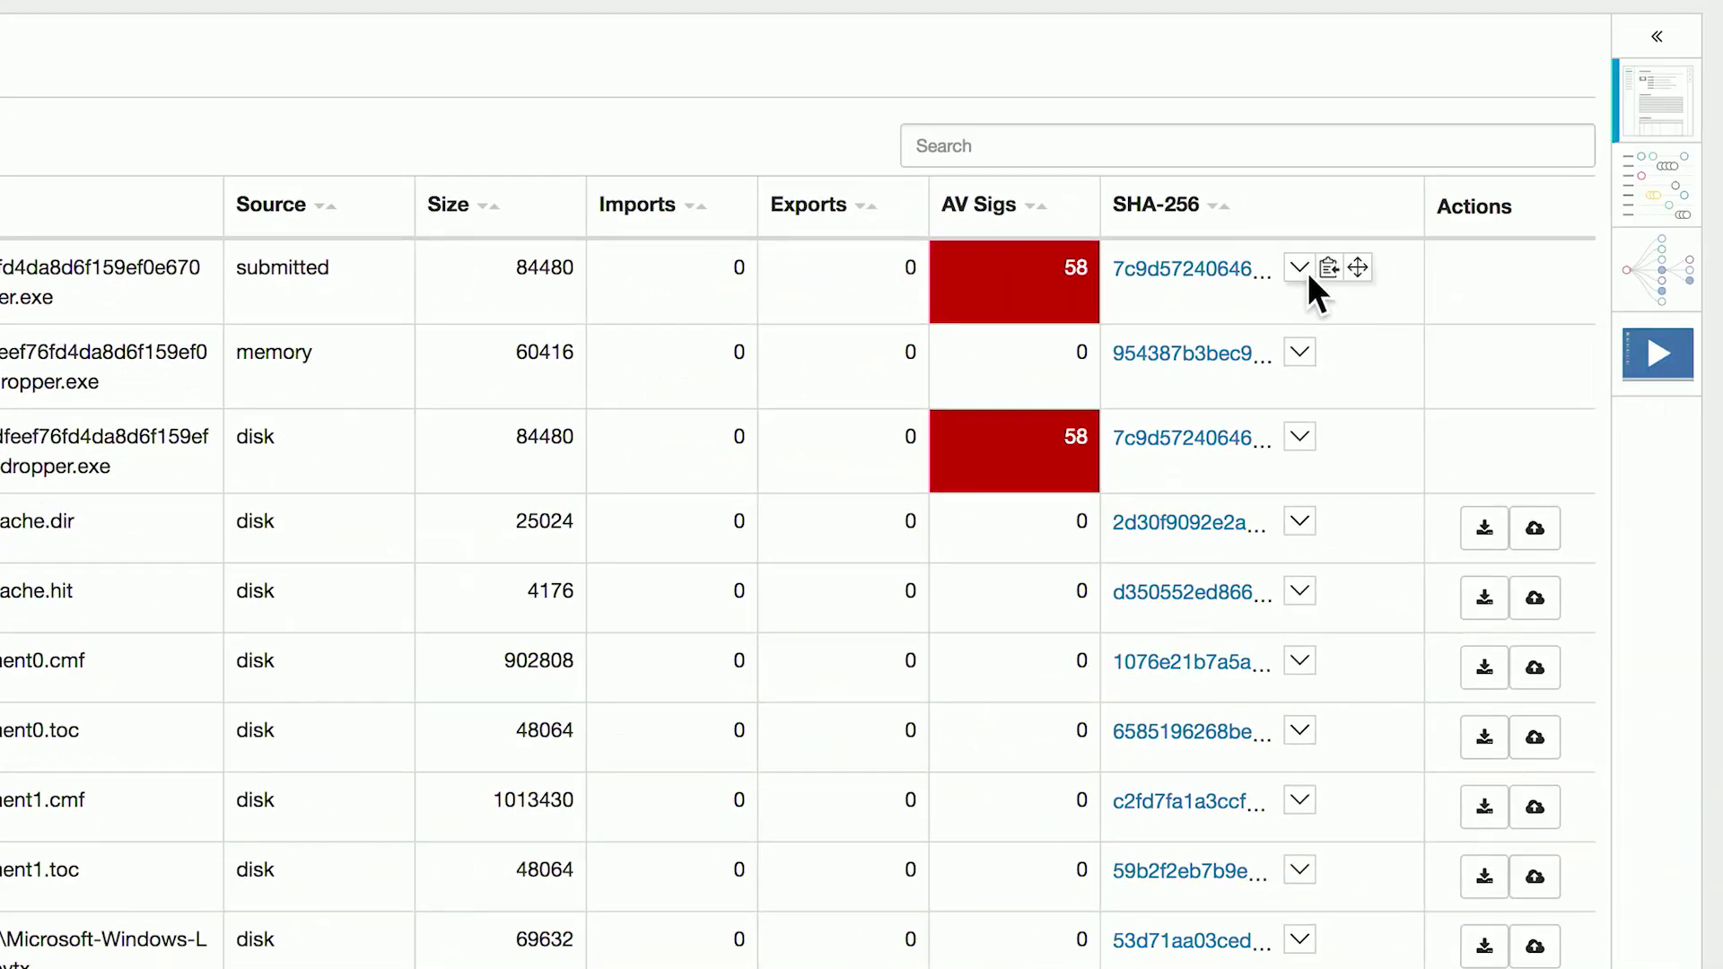
pyautogui.click(1300, 268)
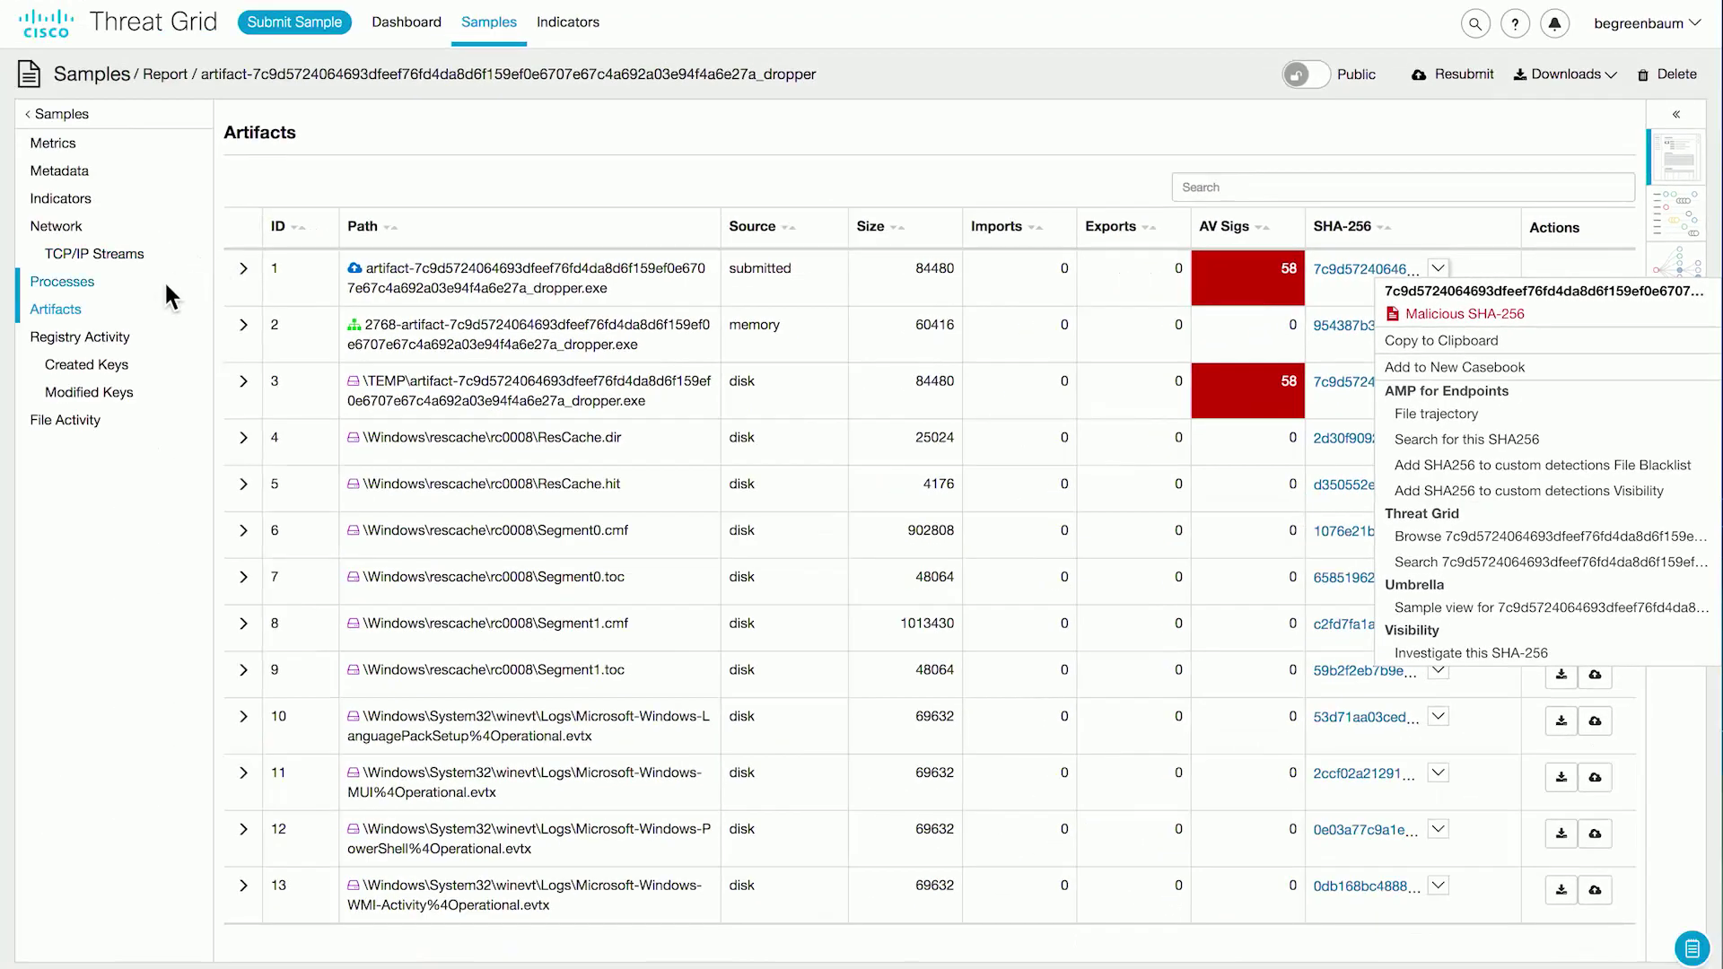
# - Review the report's Registry Activity and File Activity sections
pyautogui.click(104, 332)
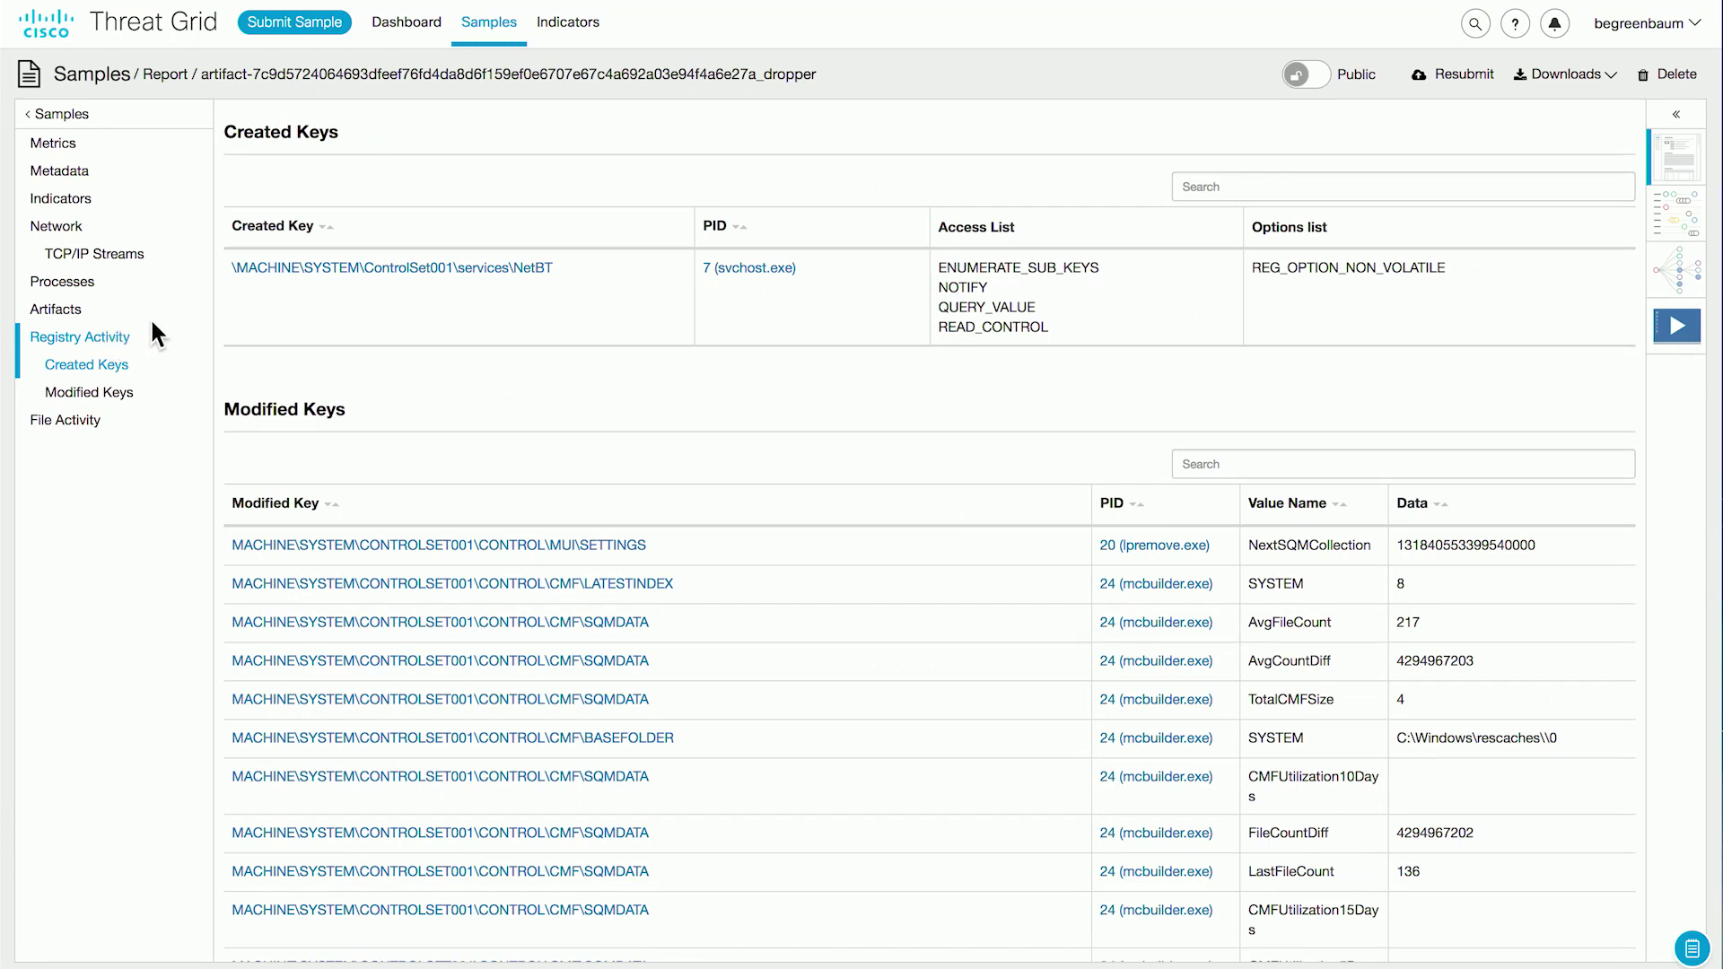
pyautogui.click(70, 419)
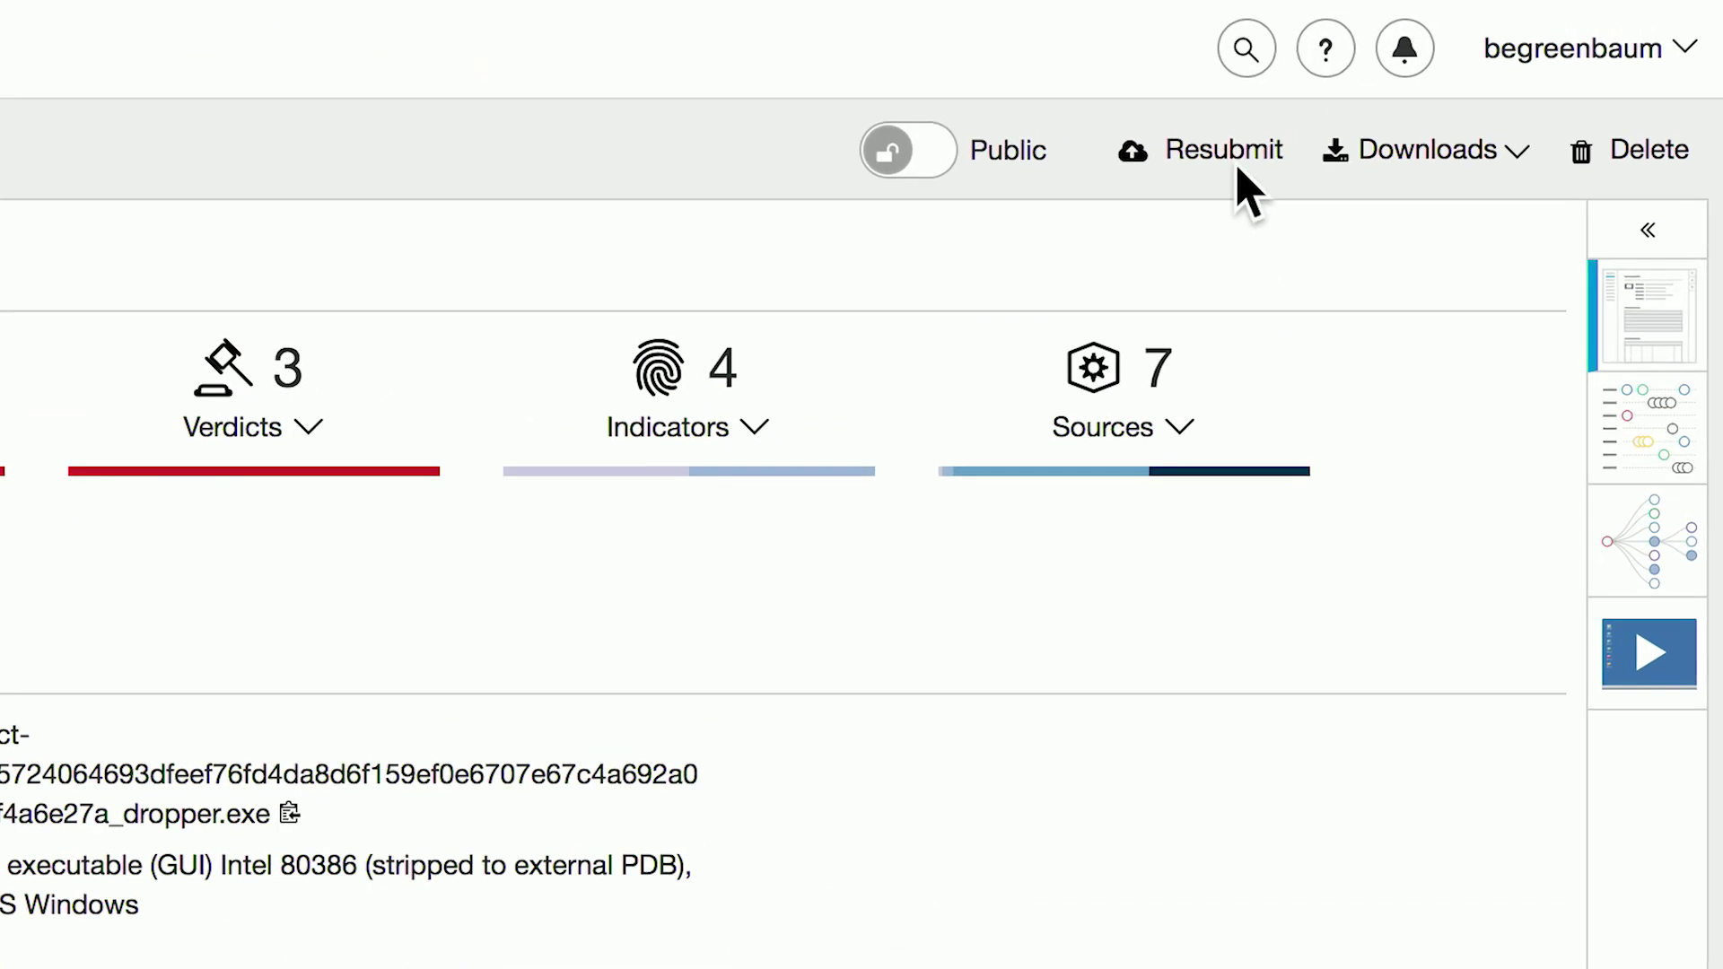
# - Open the sample's resubmission form and review its tags and access options
pyautogui.click(1239, 163)
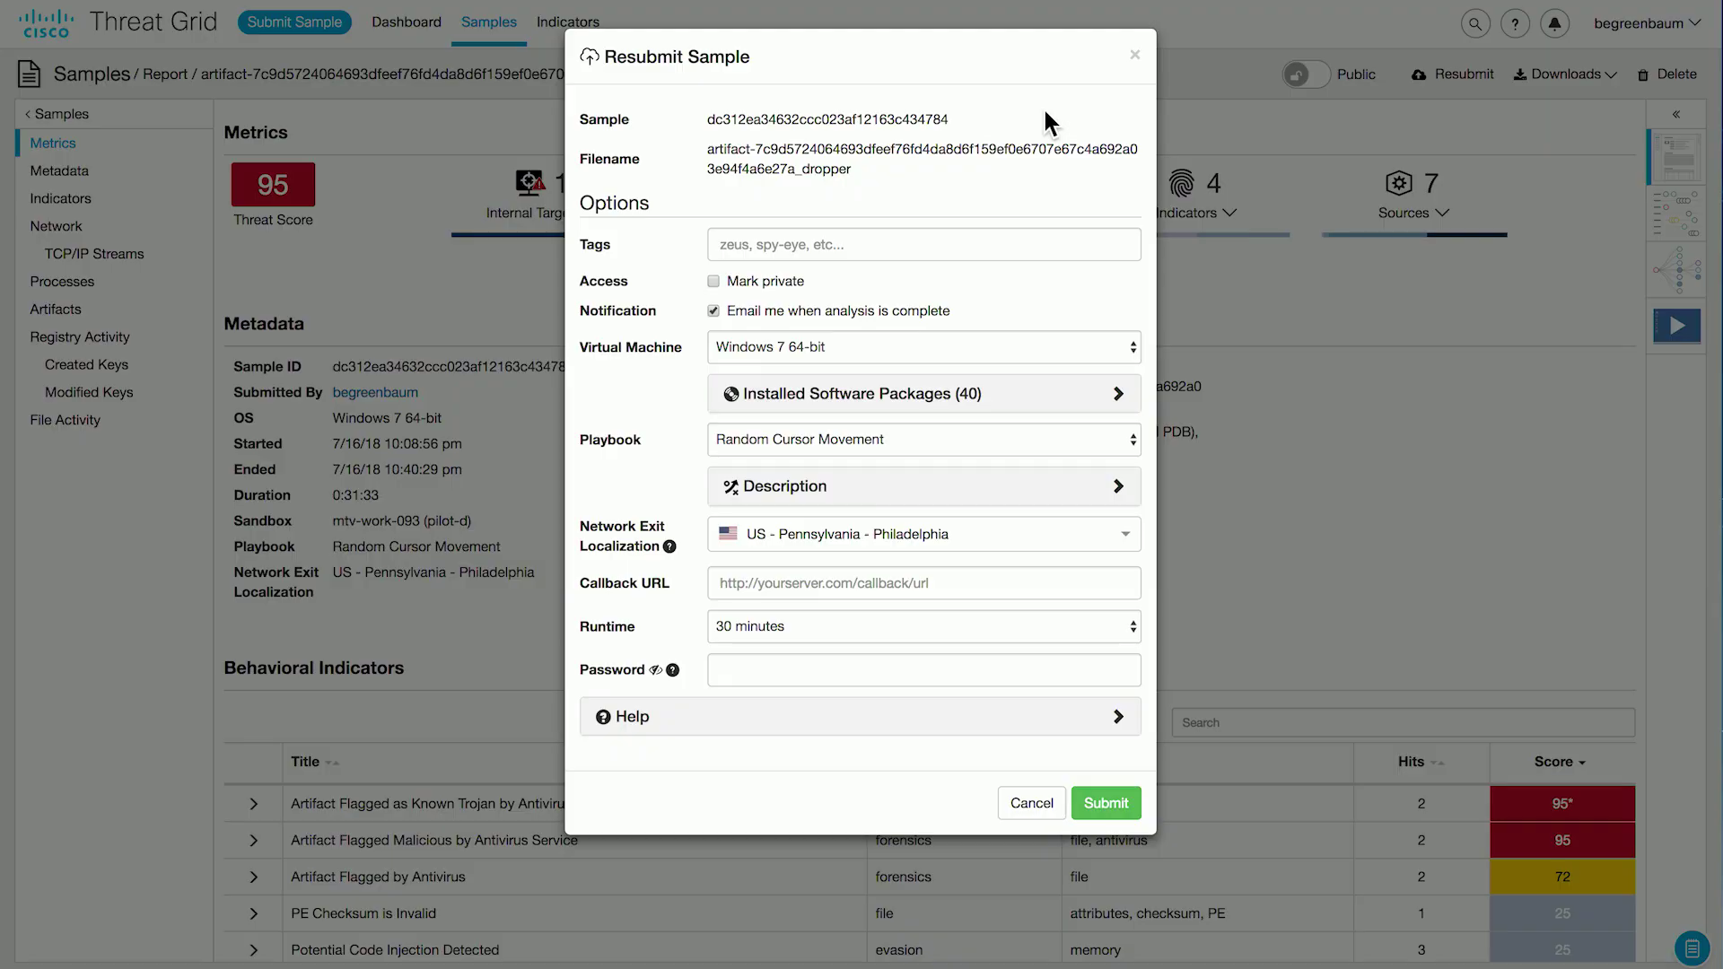
pyautogui.click(942, 241)
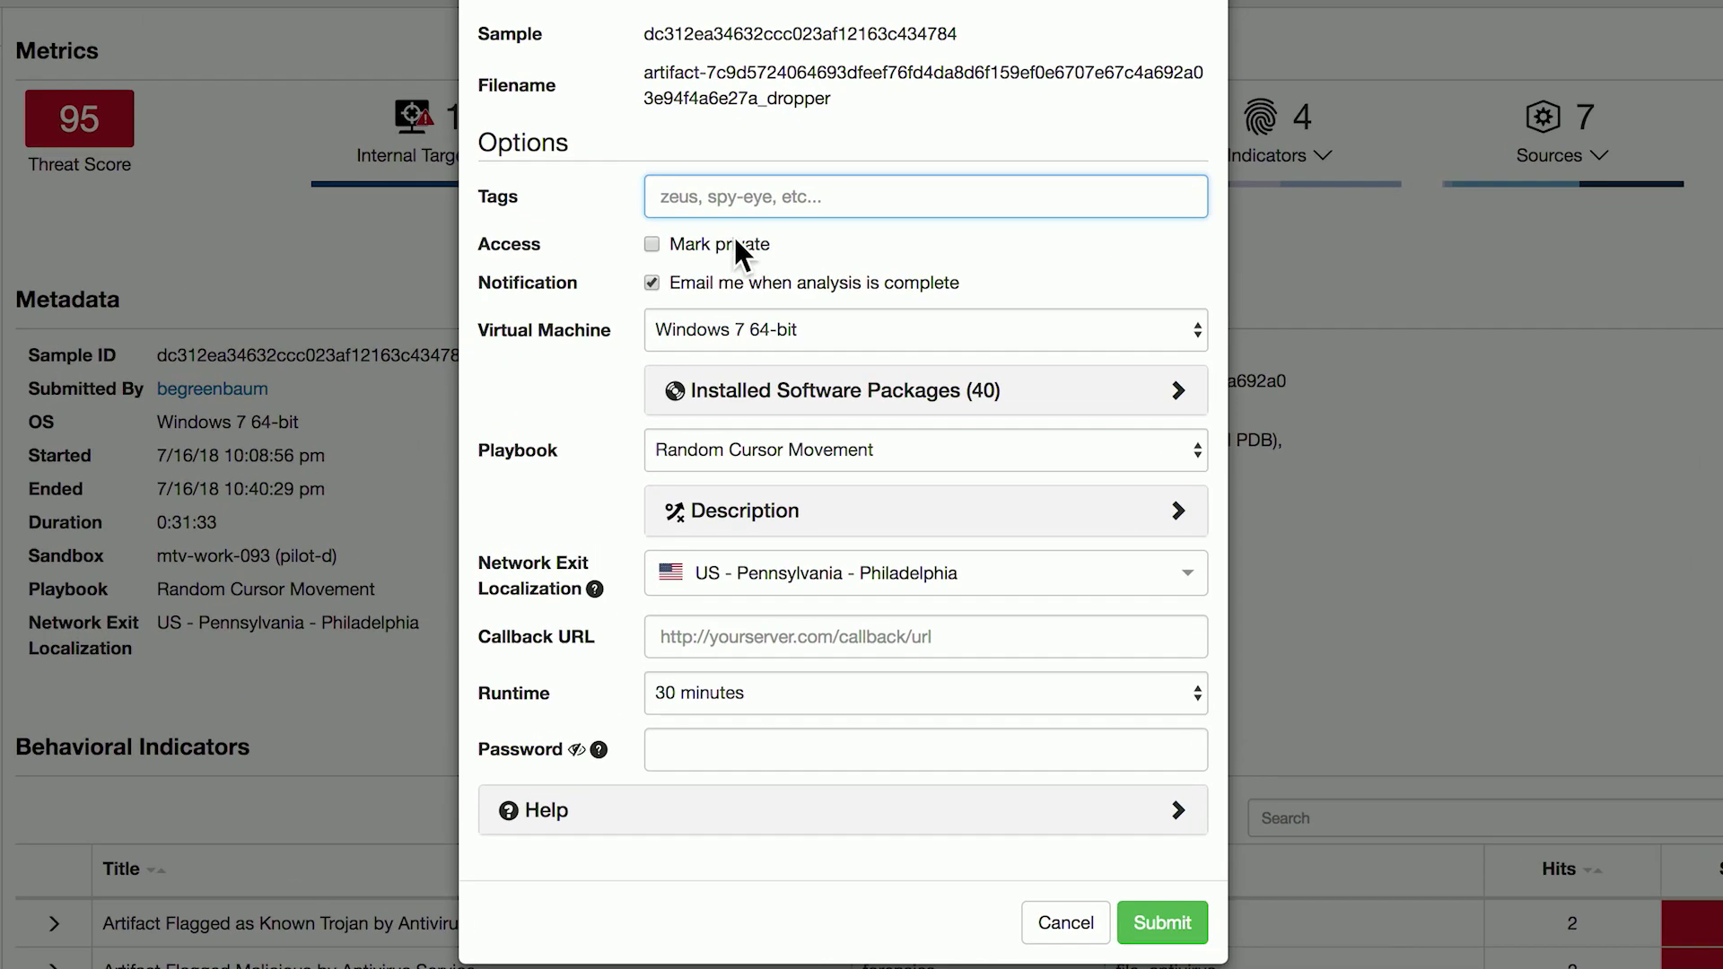
pyautogui.click(653, 245)
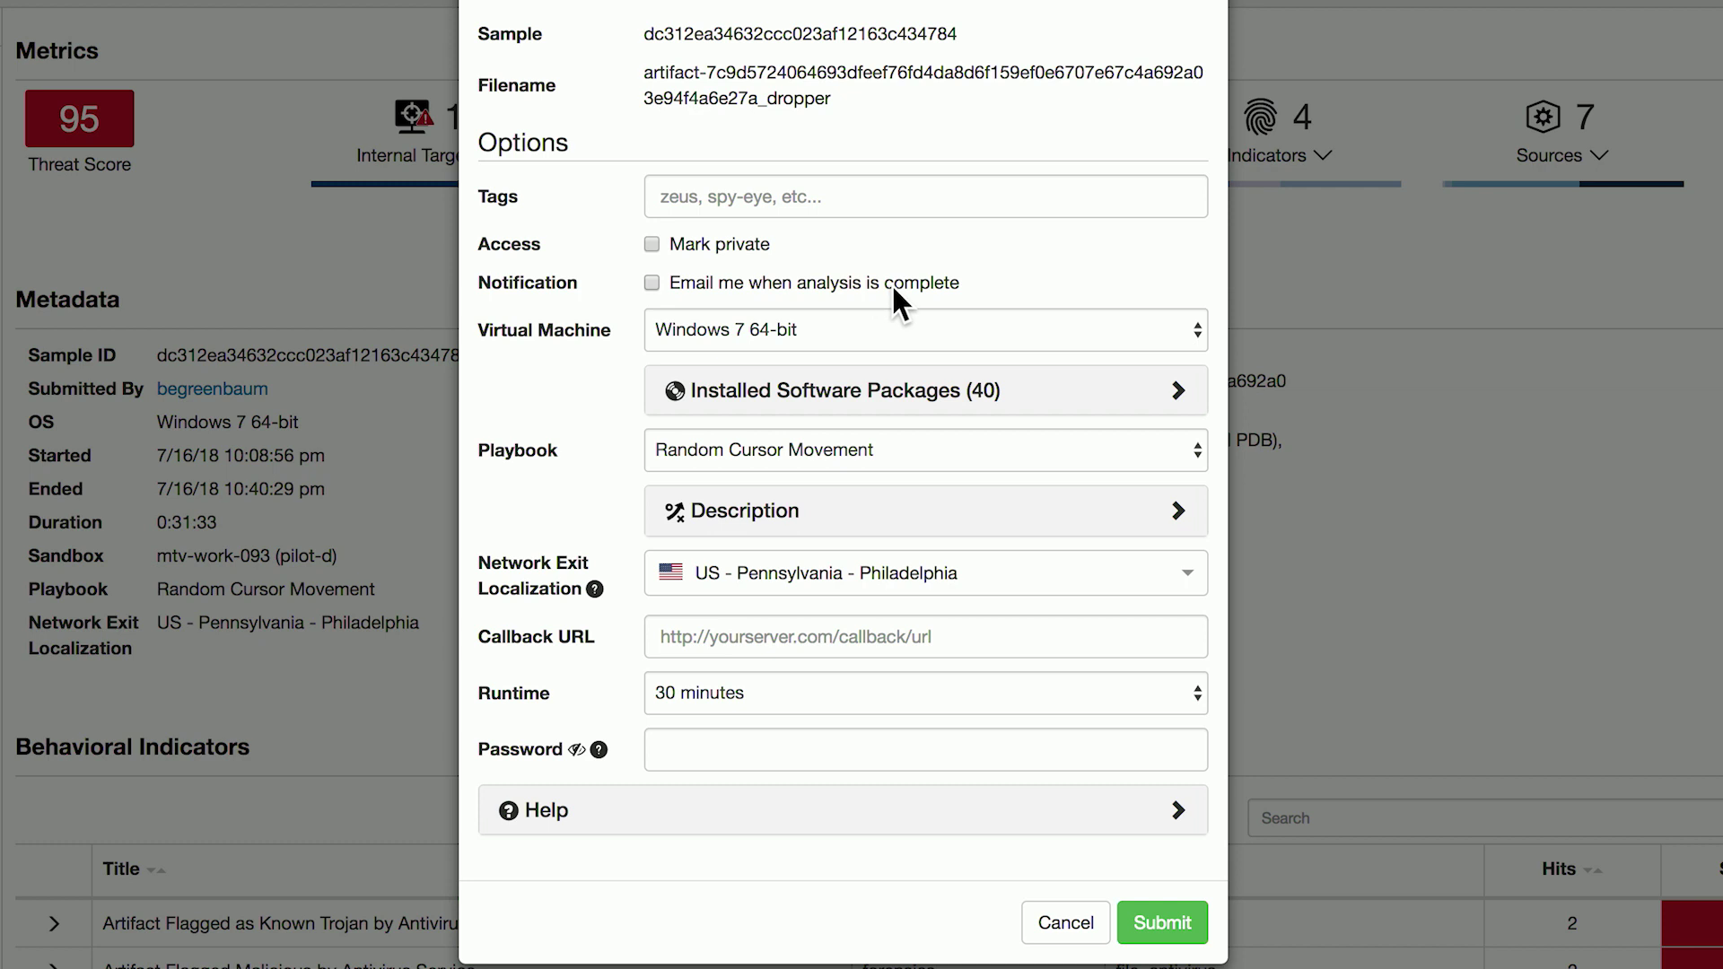
# - Select the Windows 10 virtual machine for the resubmission and review its installed software packages
pyautogui.click(957, 337)
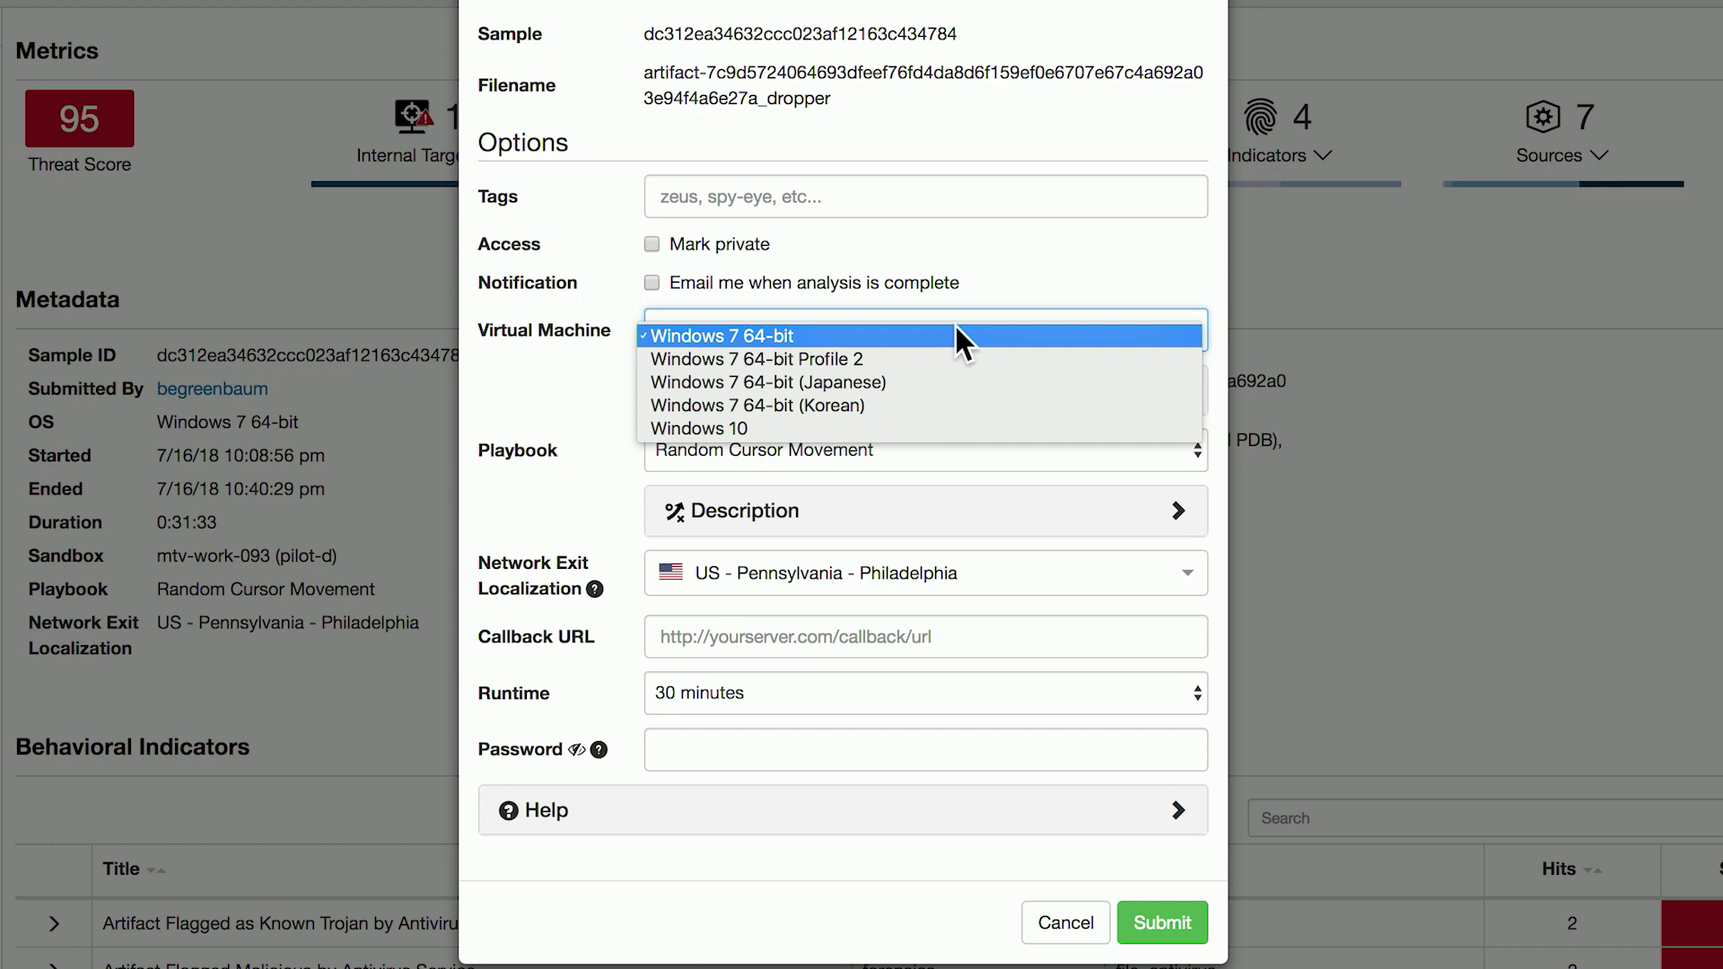
pyautogui.click(730, 428)
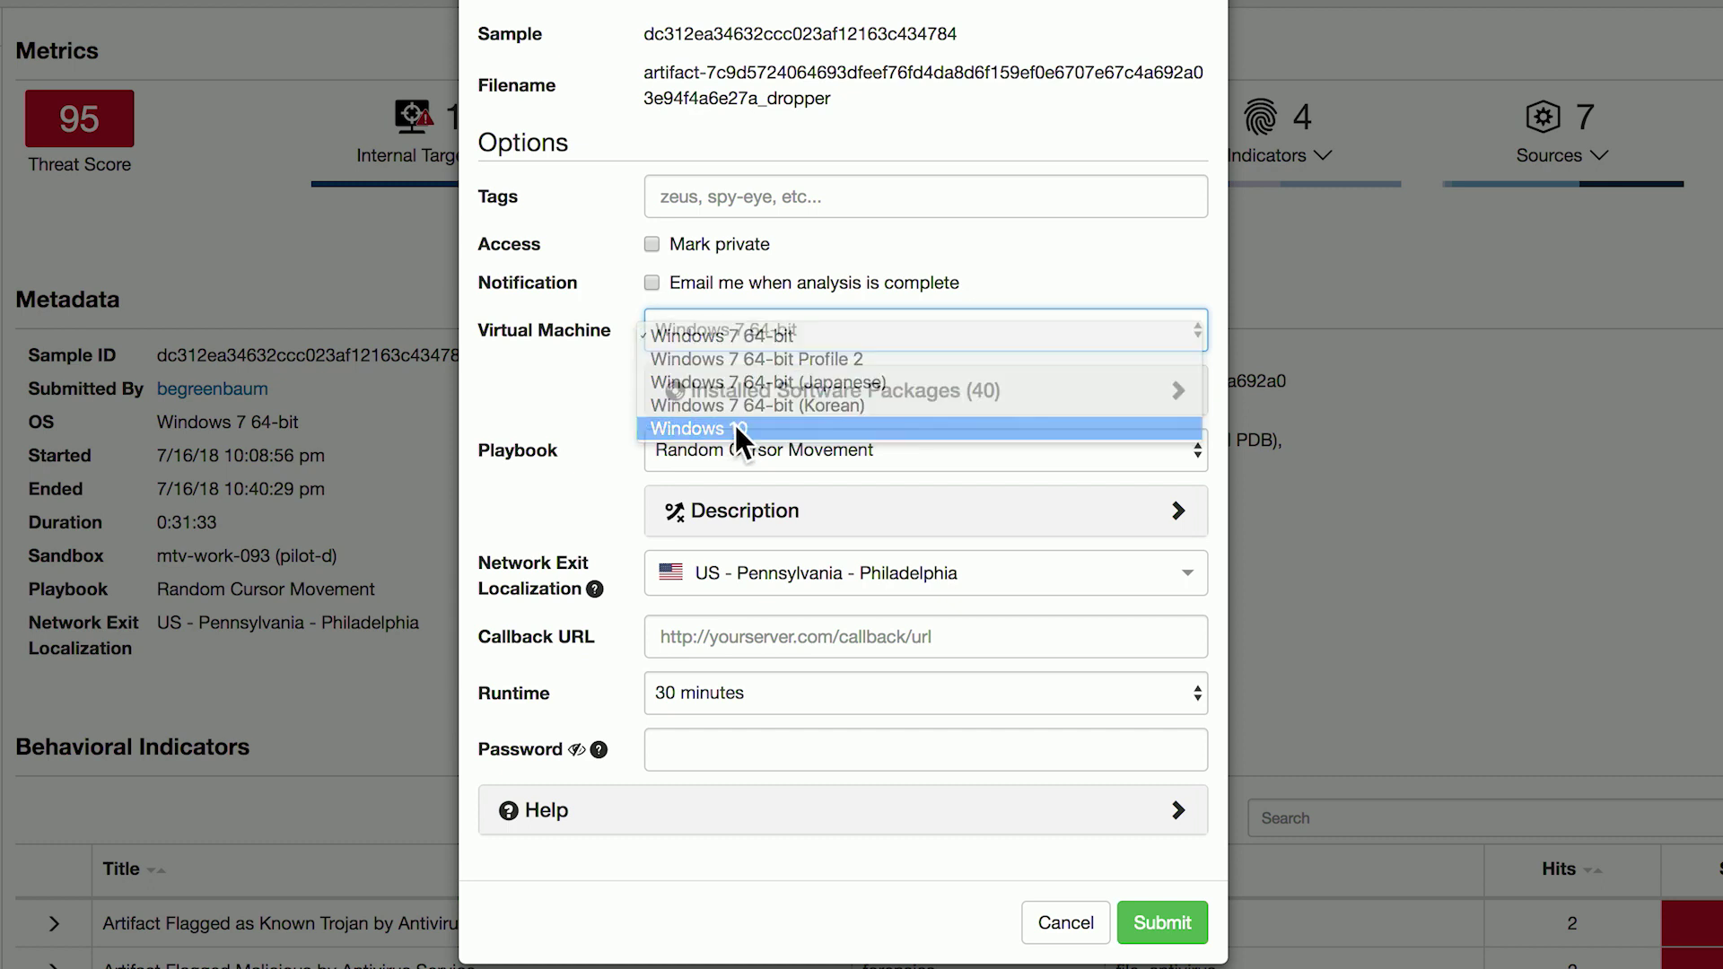
pyautogui.moveTo(1003, 395); pyautogui.dragTo(915, 400)
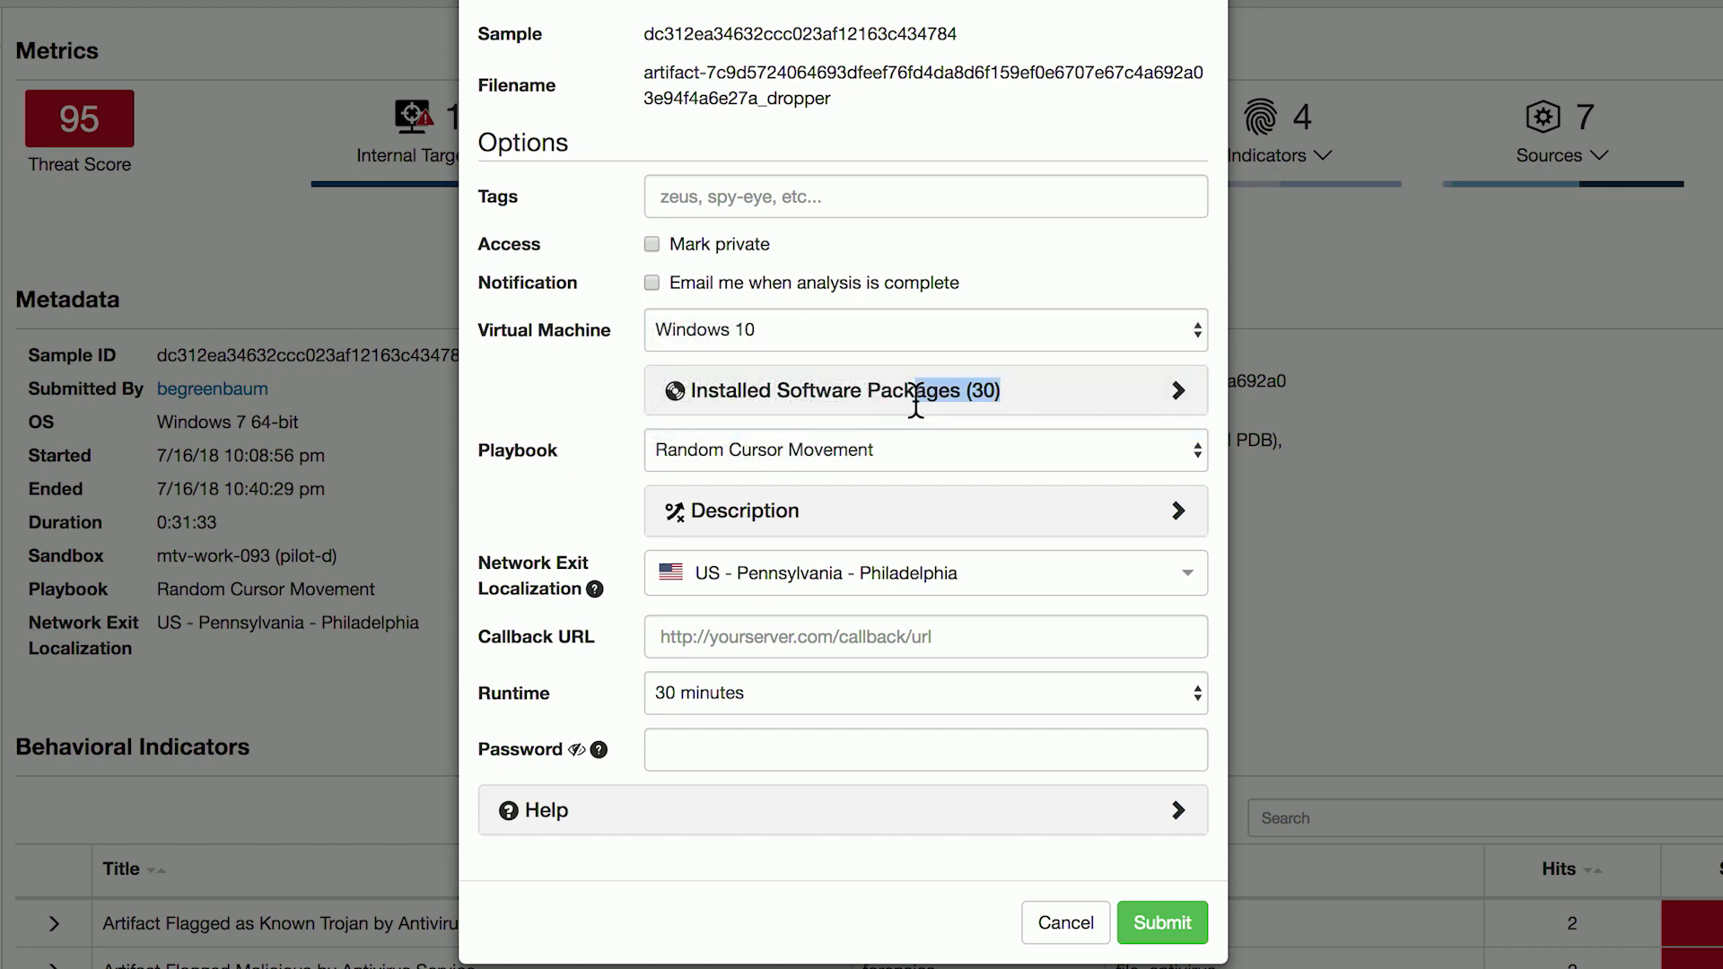
pyautogui.click(1169, 388)
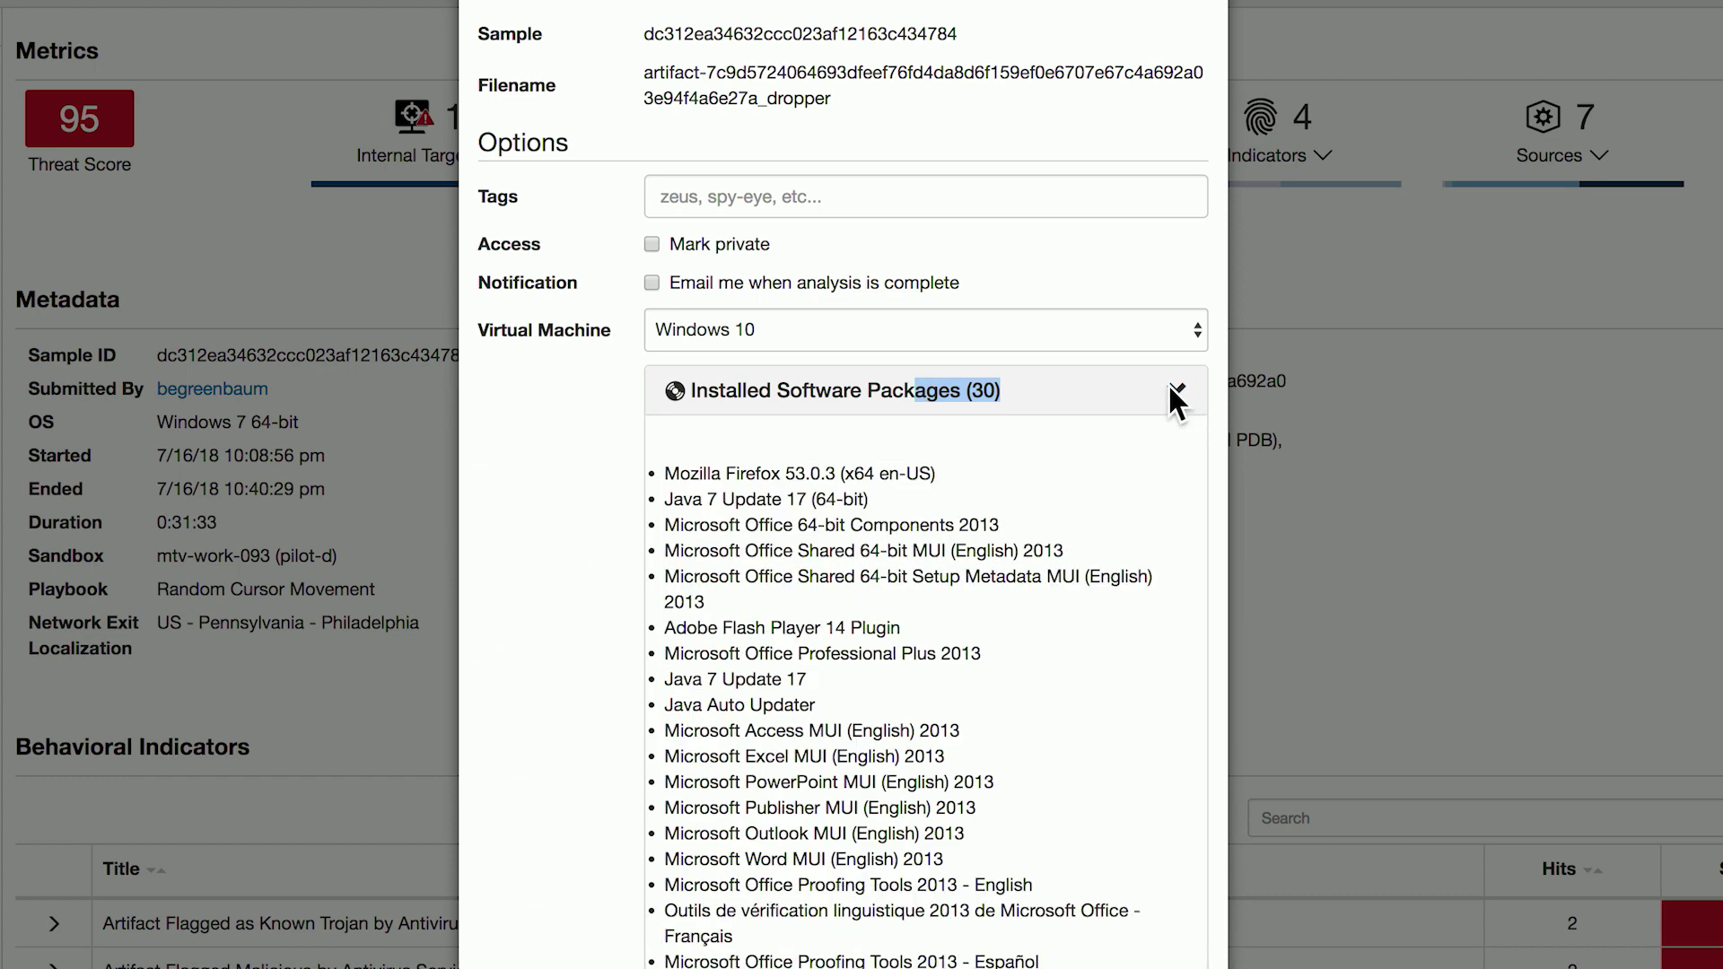
pyautogui.scroll(-3, 1120, 527)
pyautogui.scroll(-1, 1127, 528)
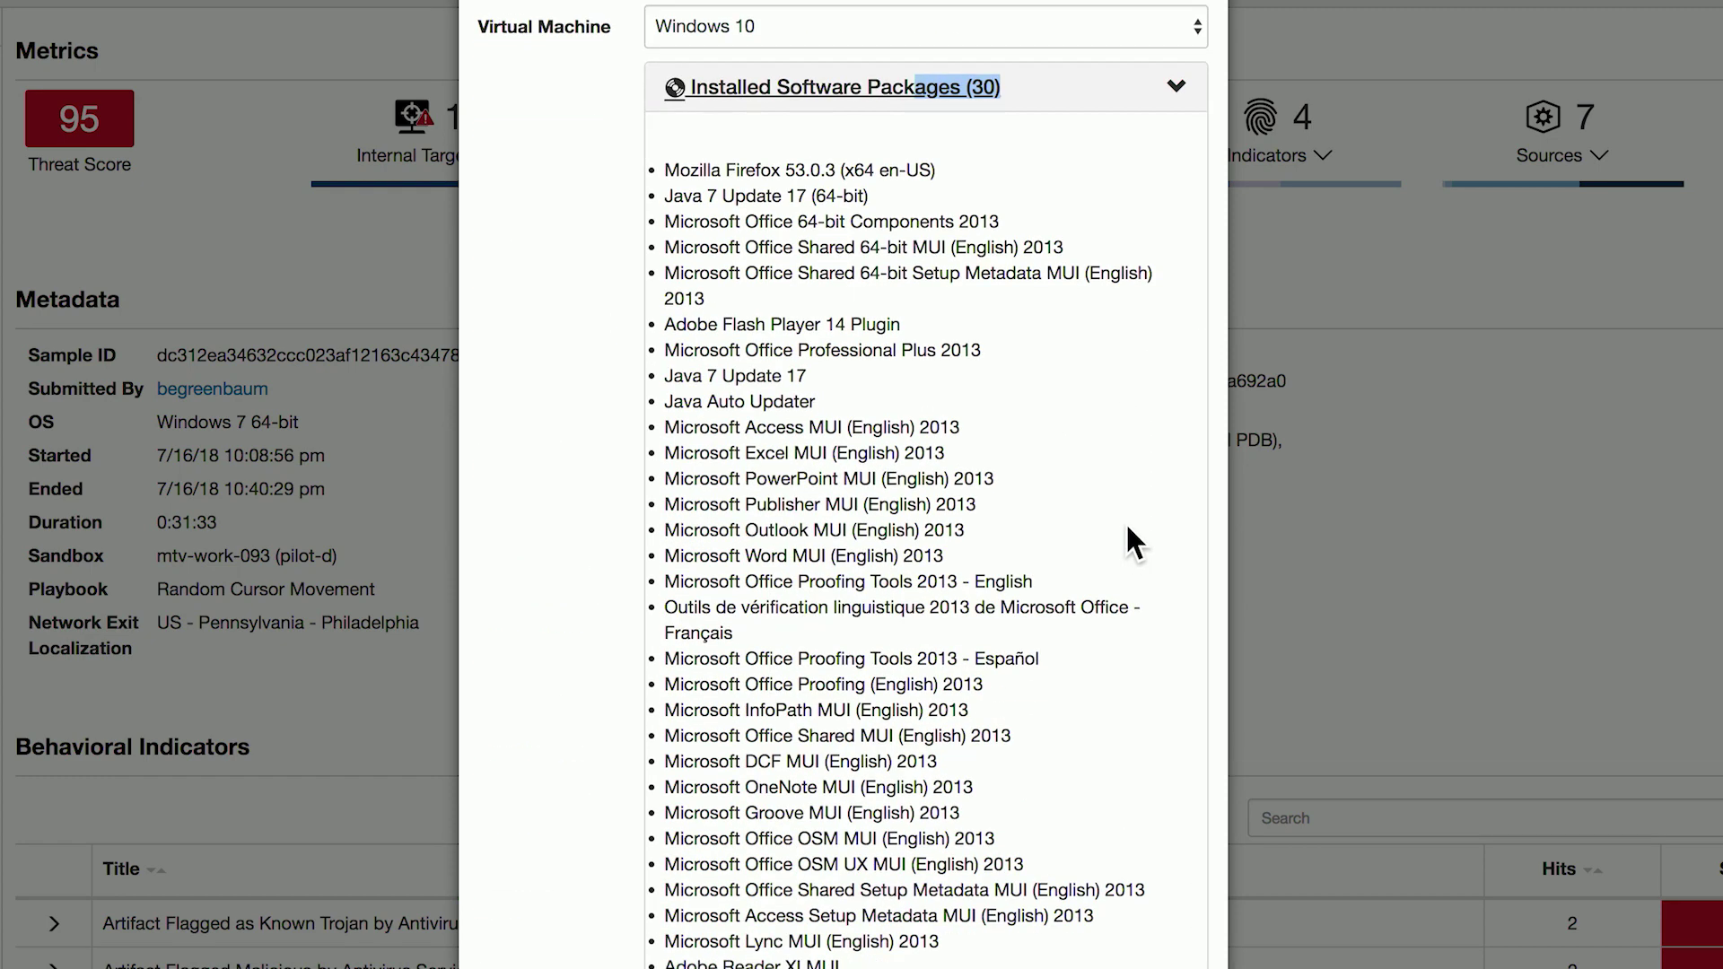
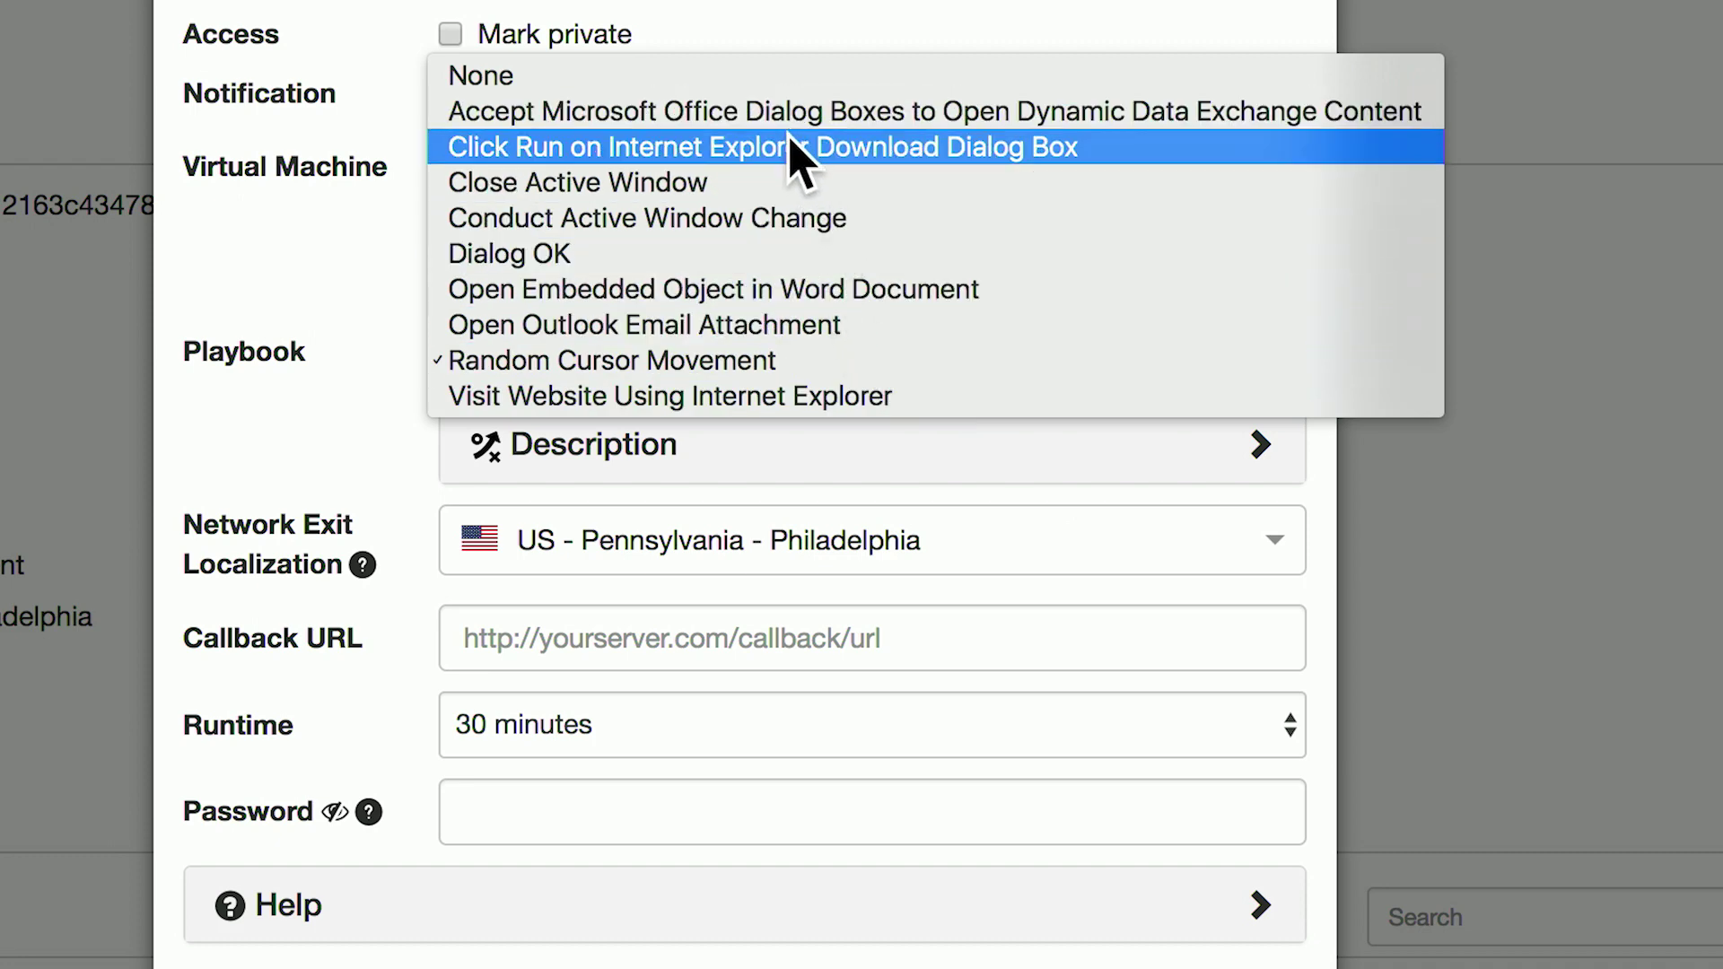
# - Set the resubmission's playbook to Dialog OK and its network exit localization to US - New York - Latham
pyautogui.click(755, 257)
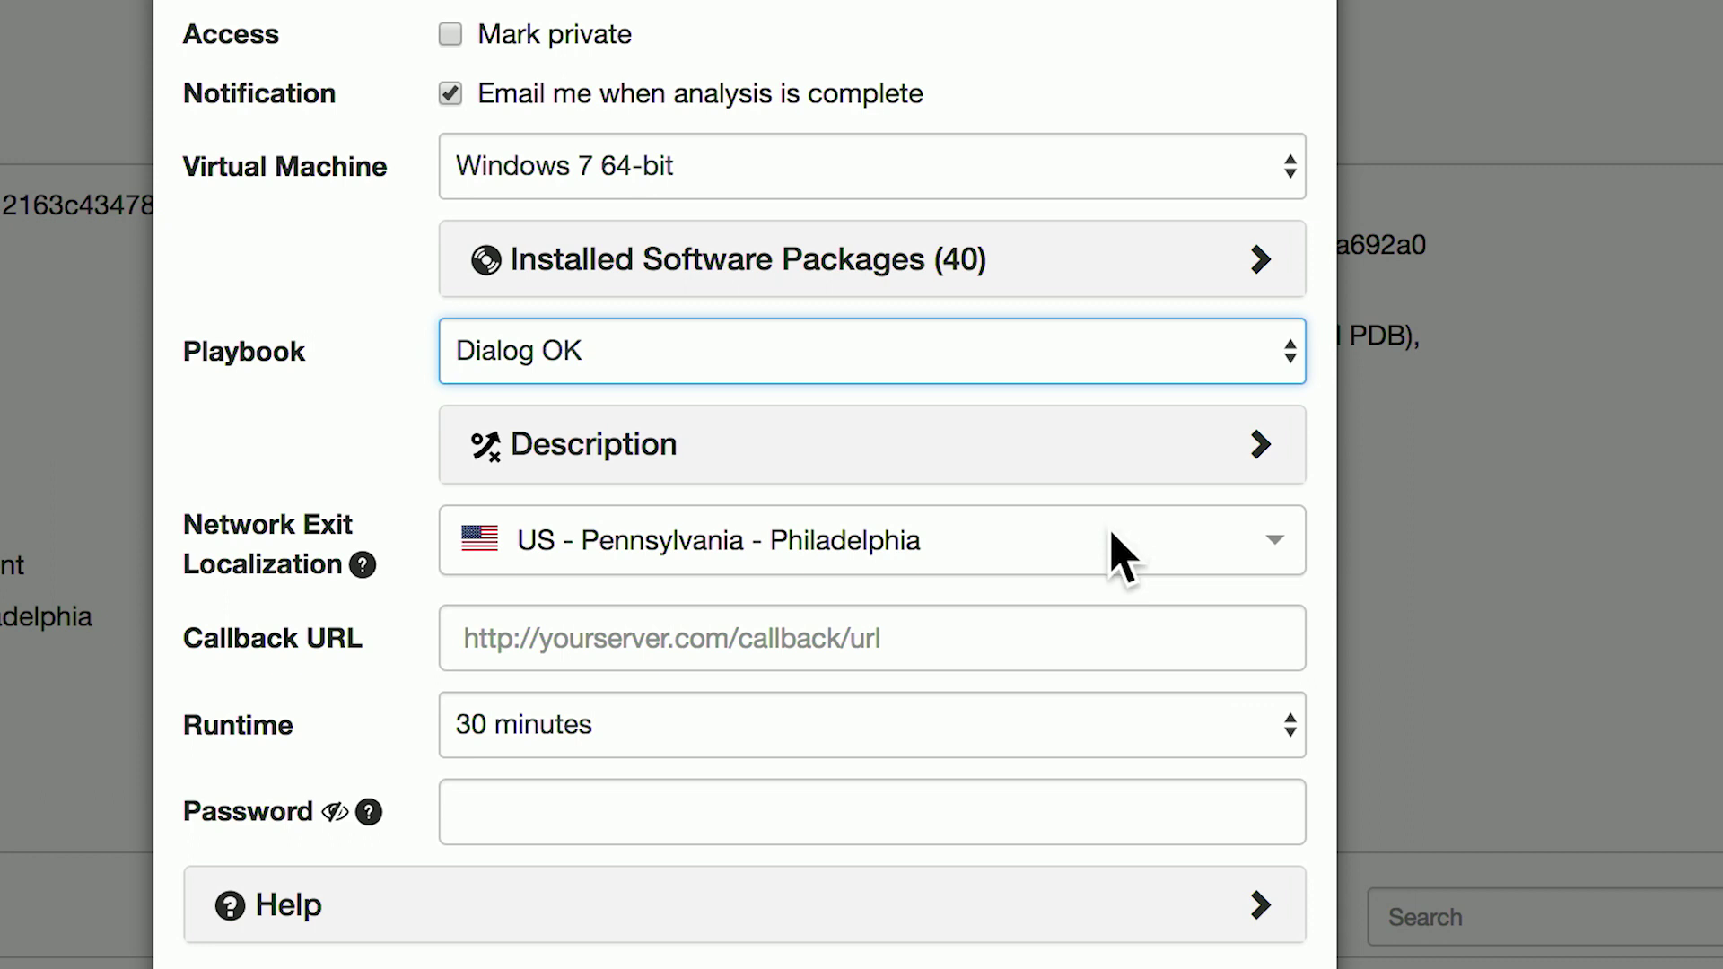
pyautogui.click(1113, 547)
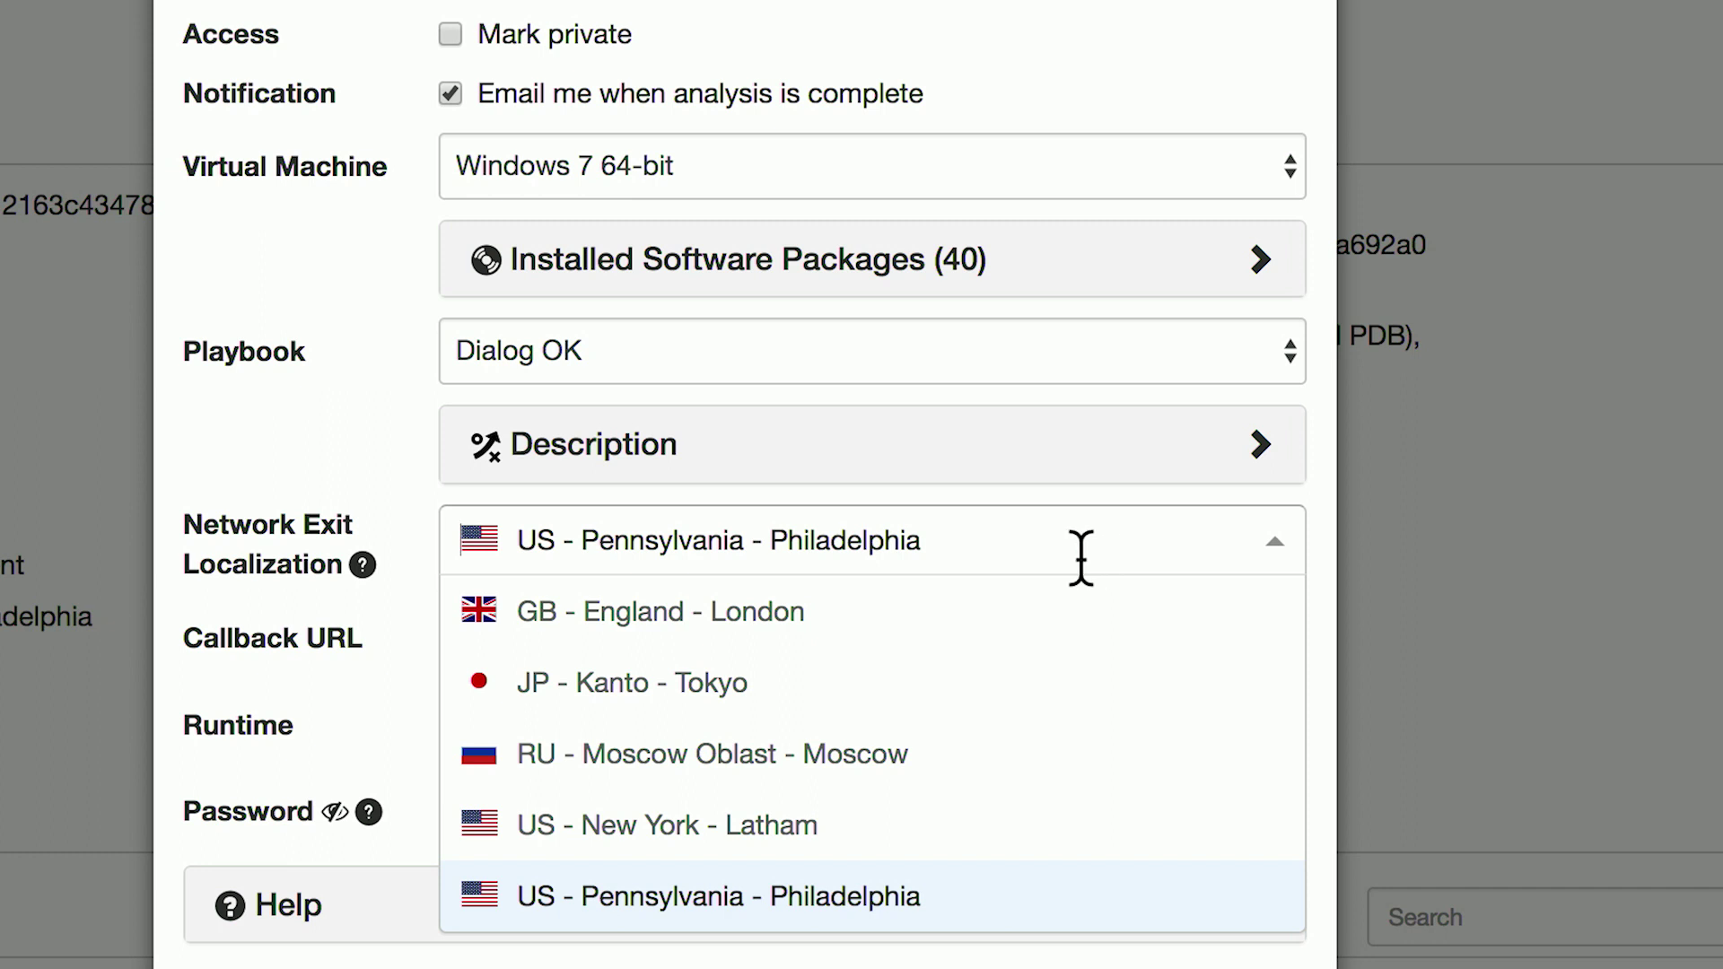
pyautogui.click(799, 812)
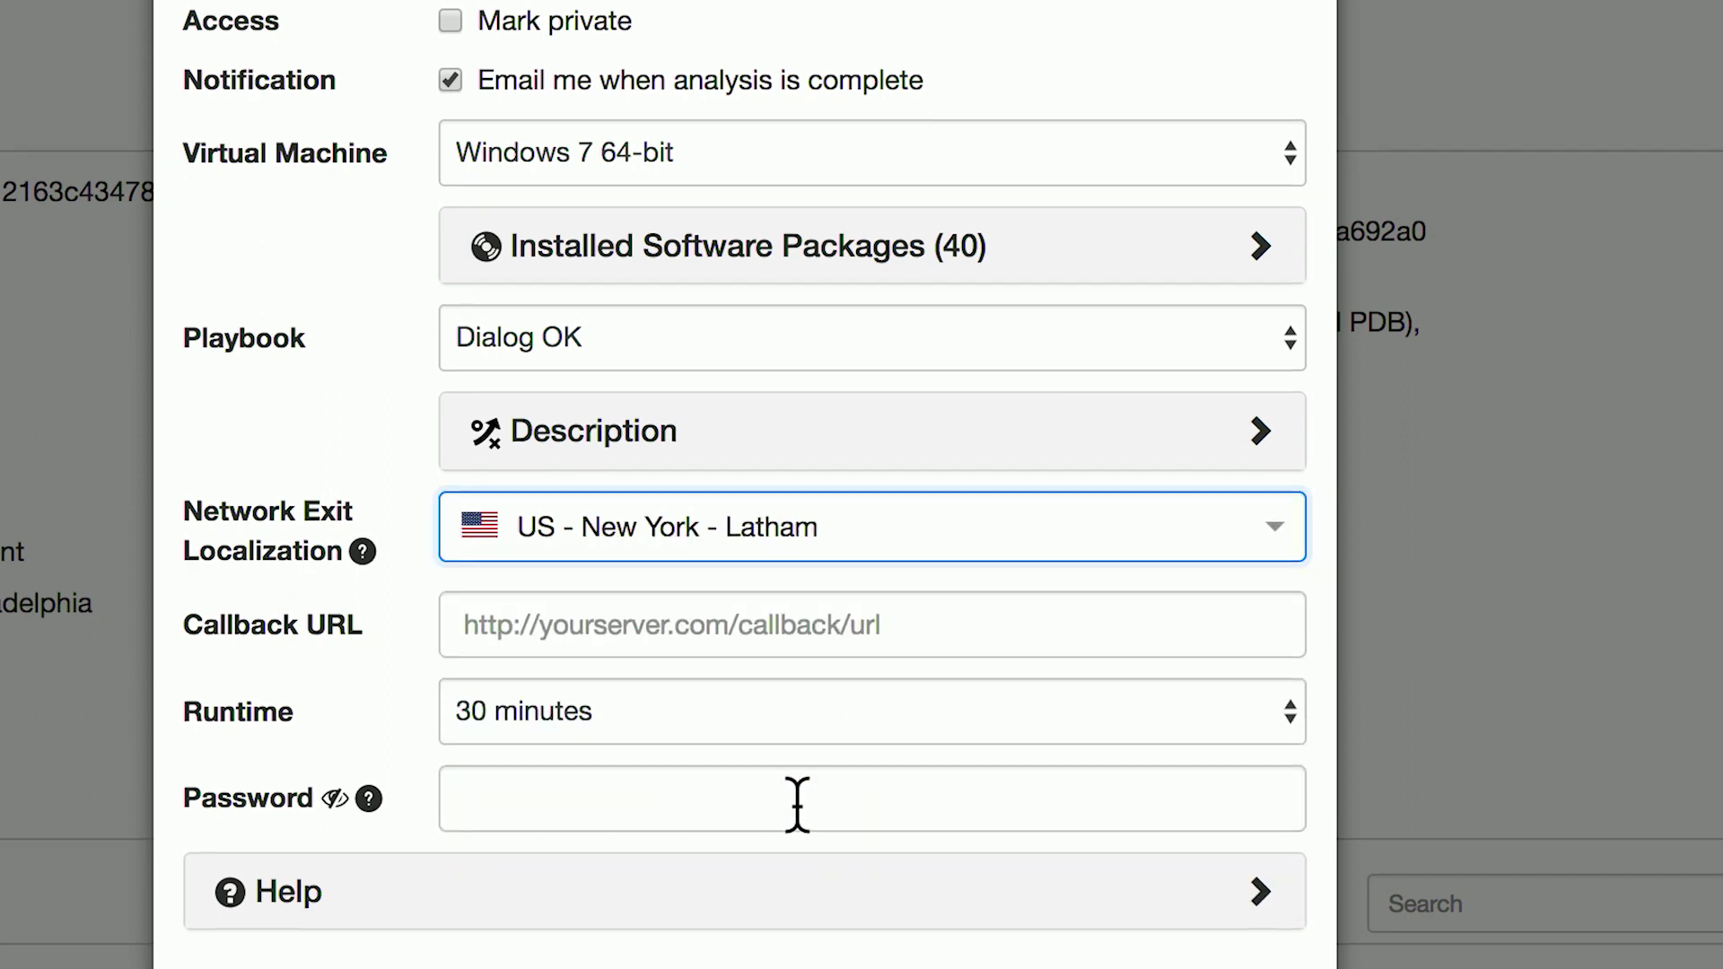
# - Set the runtime to 10 minutes, leave the callback URL and password empty, and submit the sample
pyautogui.scroll(-4, 796, 799)
pyautogui.click(916, 441)
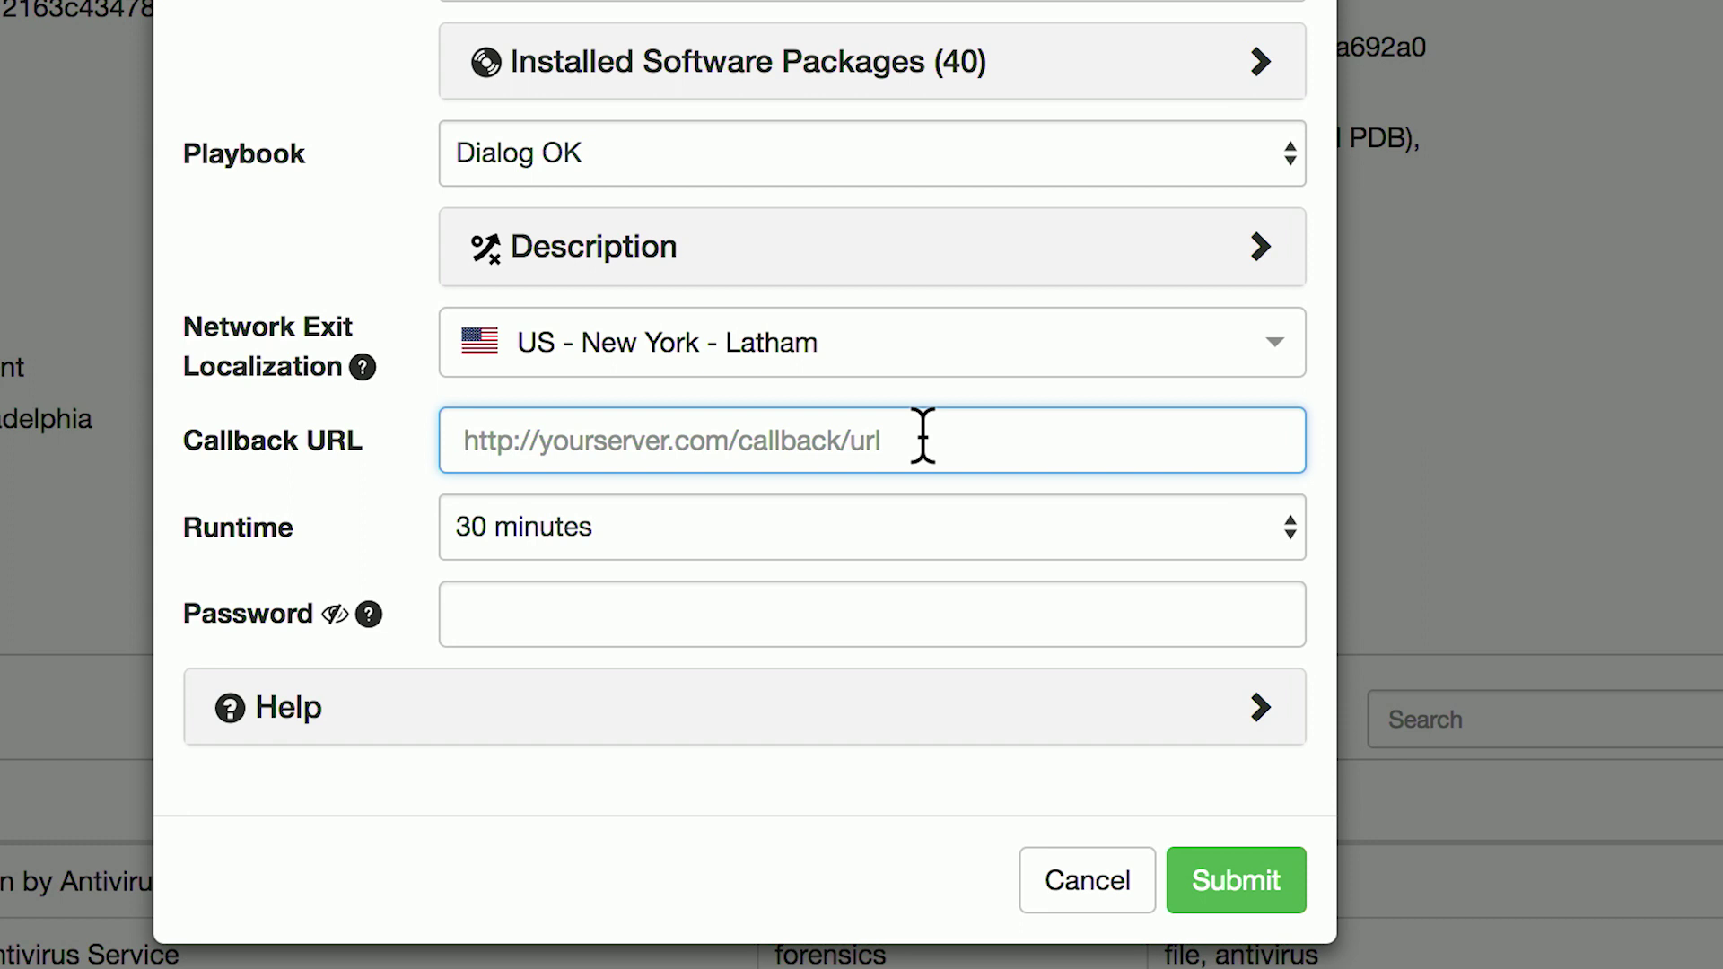
pyautogui.click(903, 538)
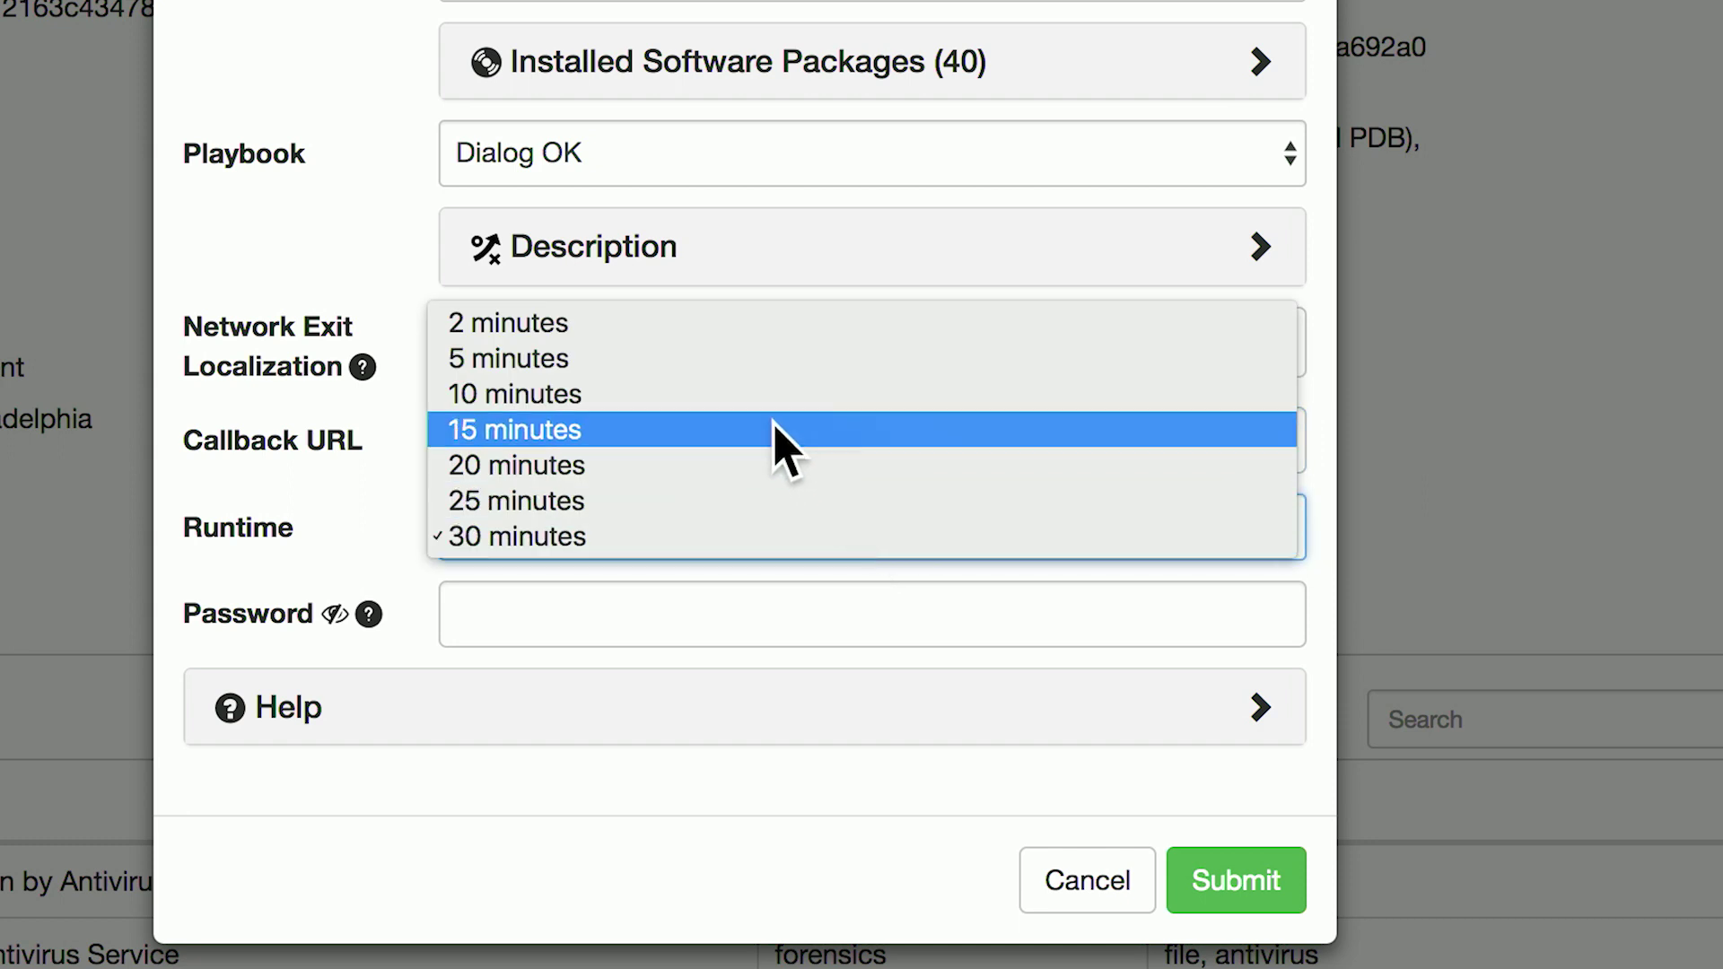
pyautogui.click(743, 397)
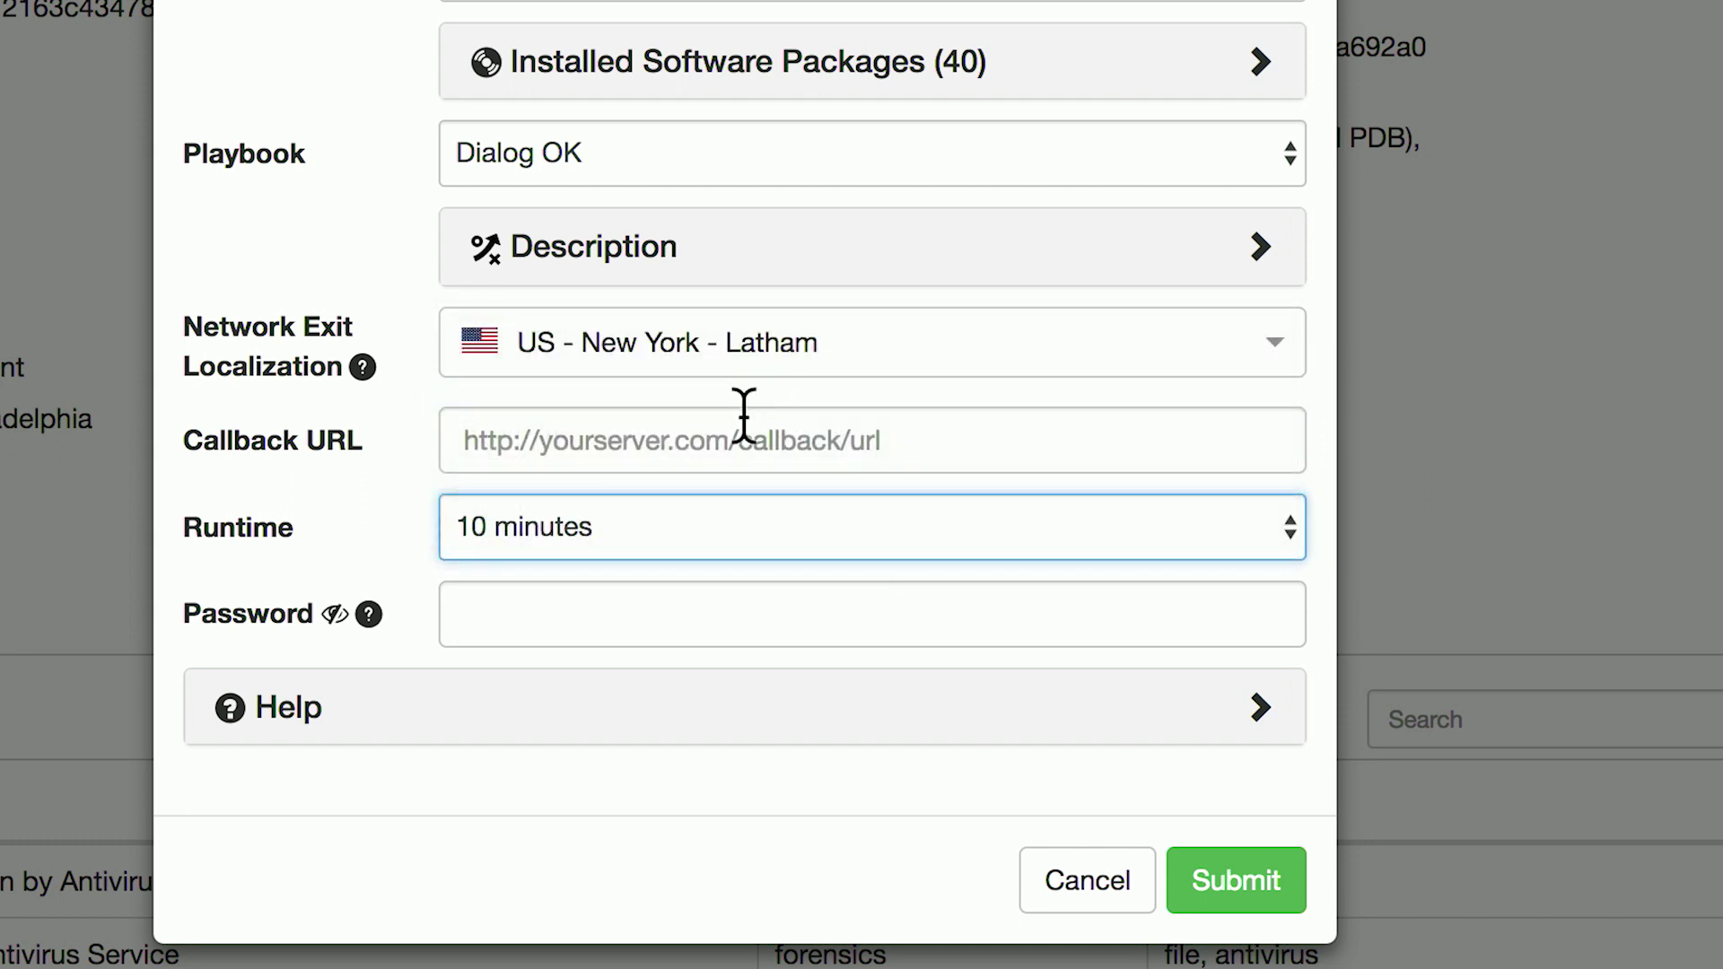
pyautogui.click(726, 613)
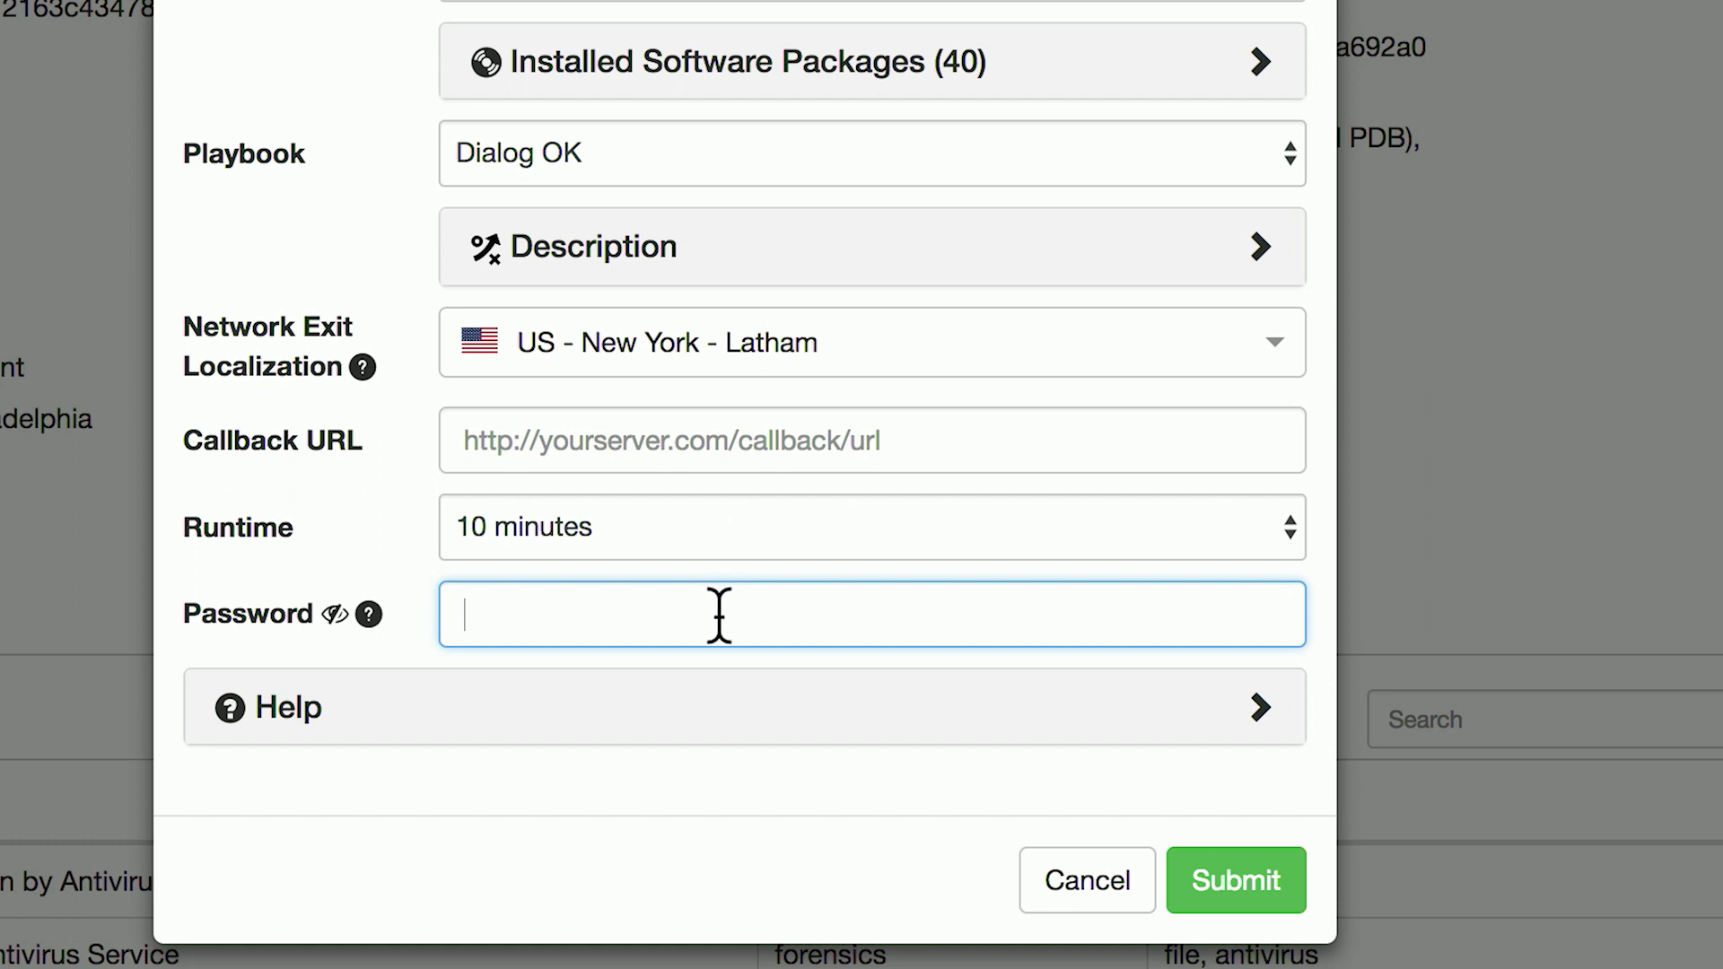
pyautogui.click(1247, 892)
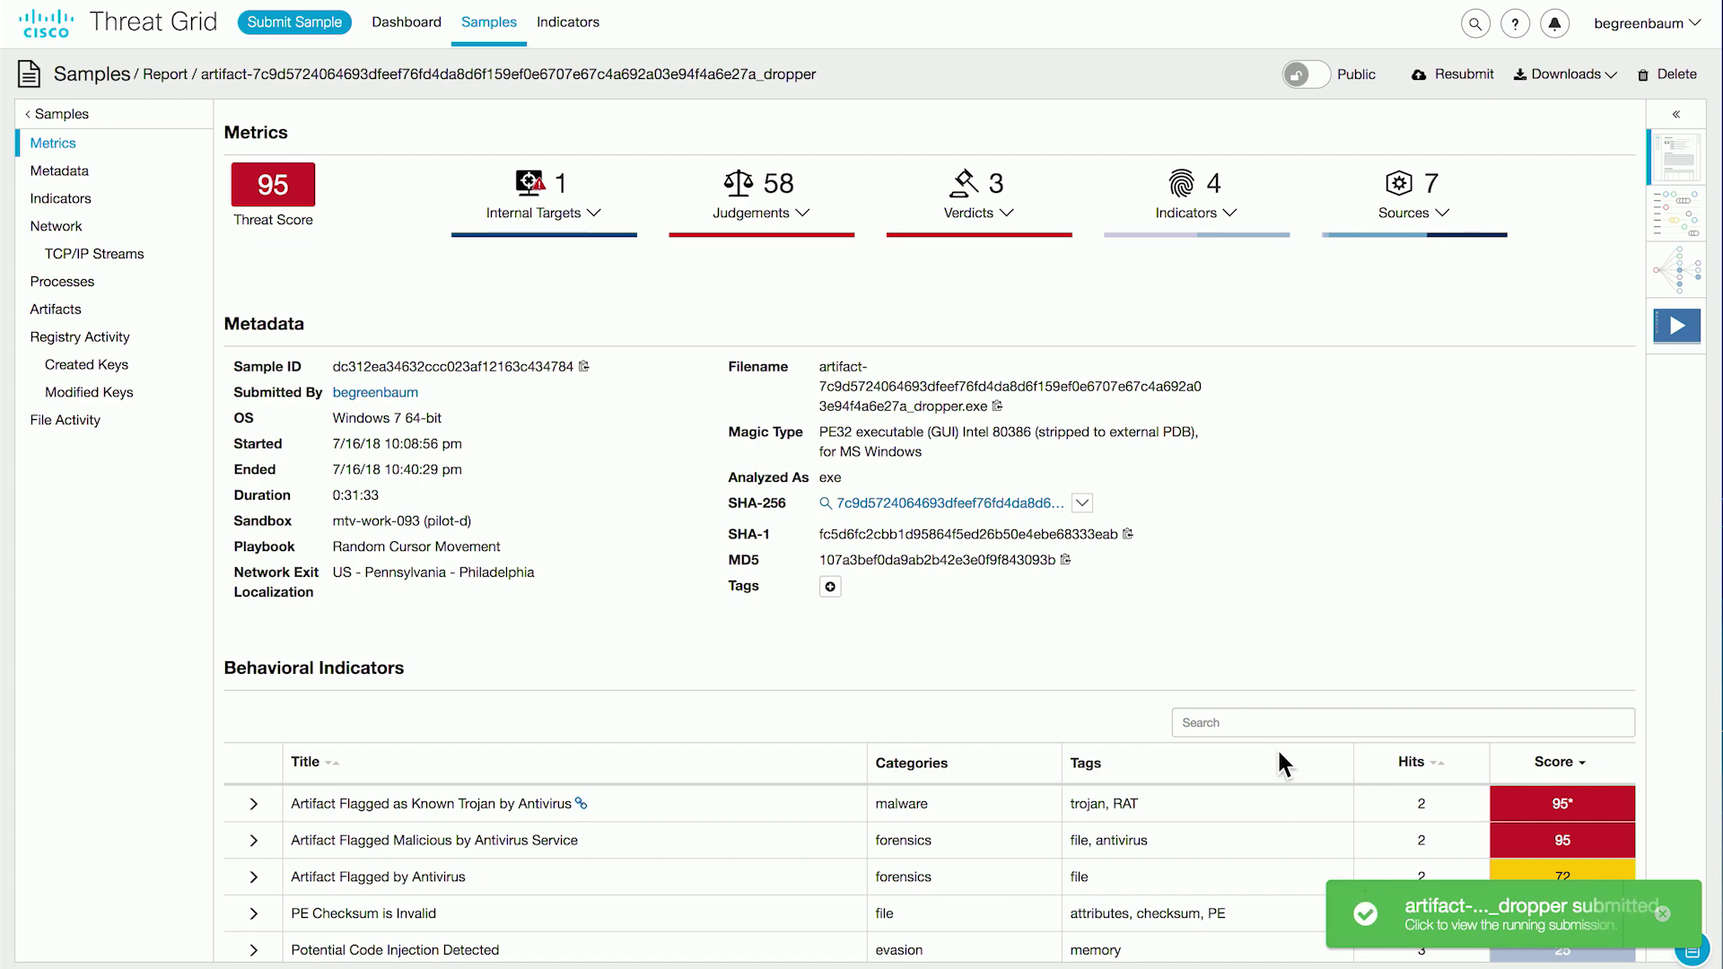
# - View the running submission of the resubmitted artifact and its entry among the dashboard's recent samples
pyautogui.click(1446, 924)
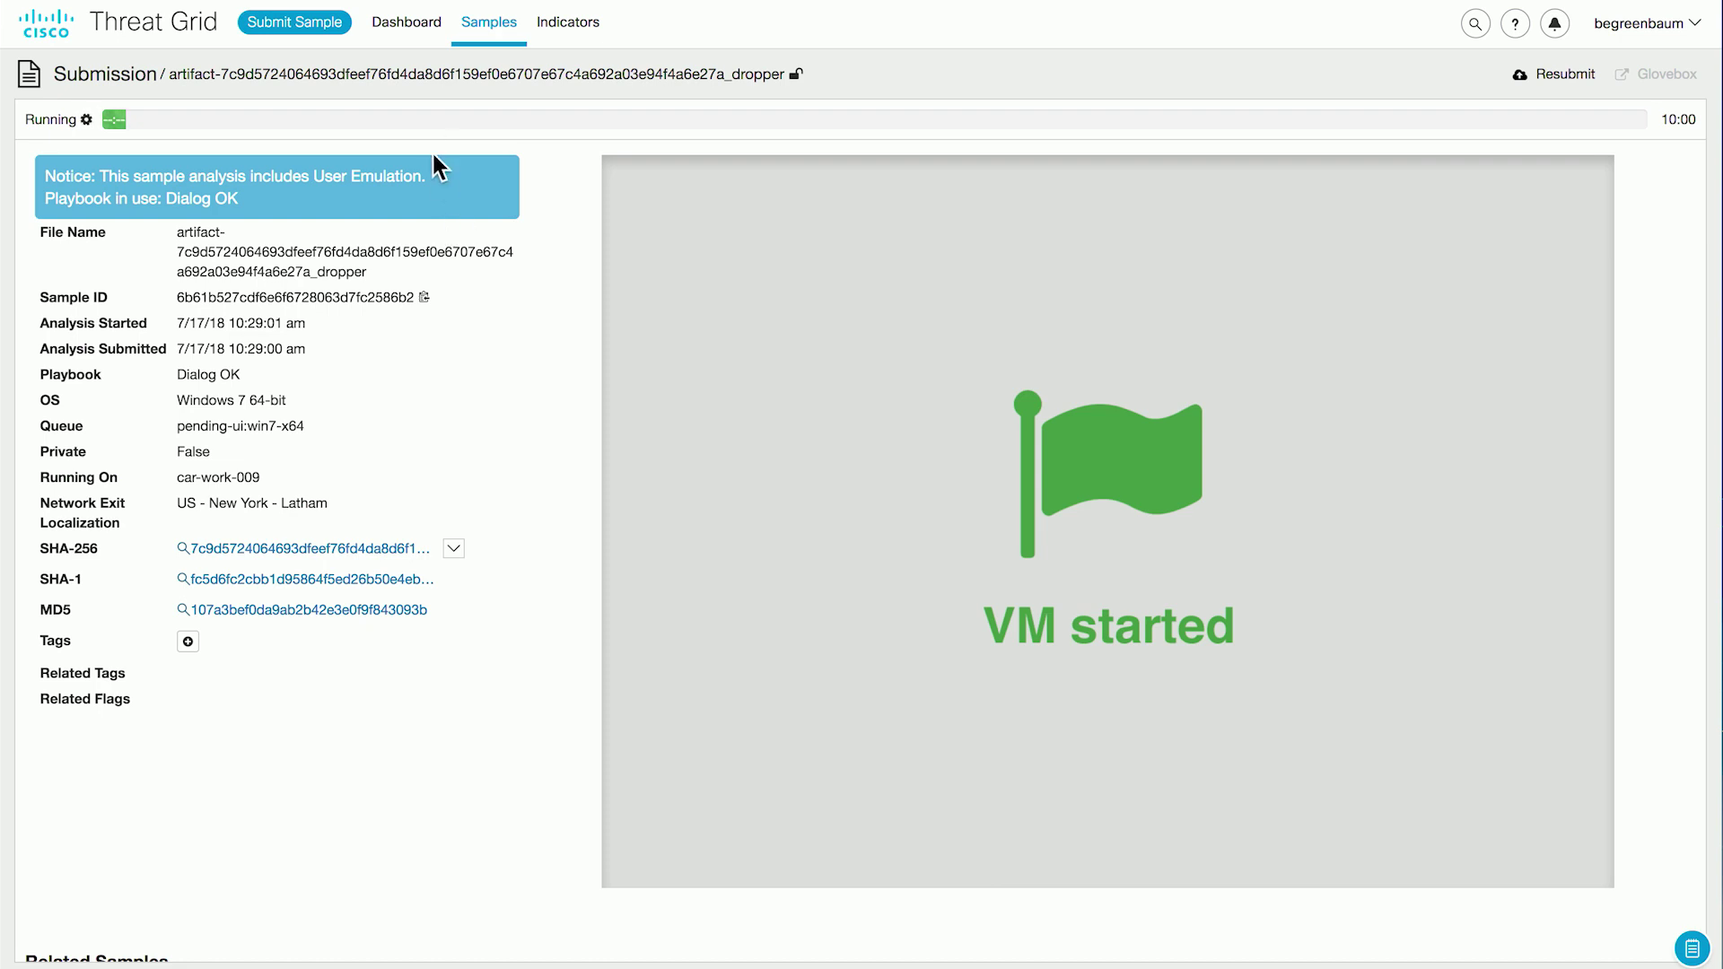
pyautogui.click(409, 29)
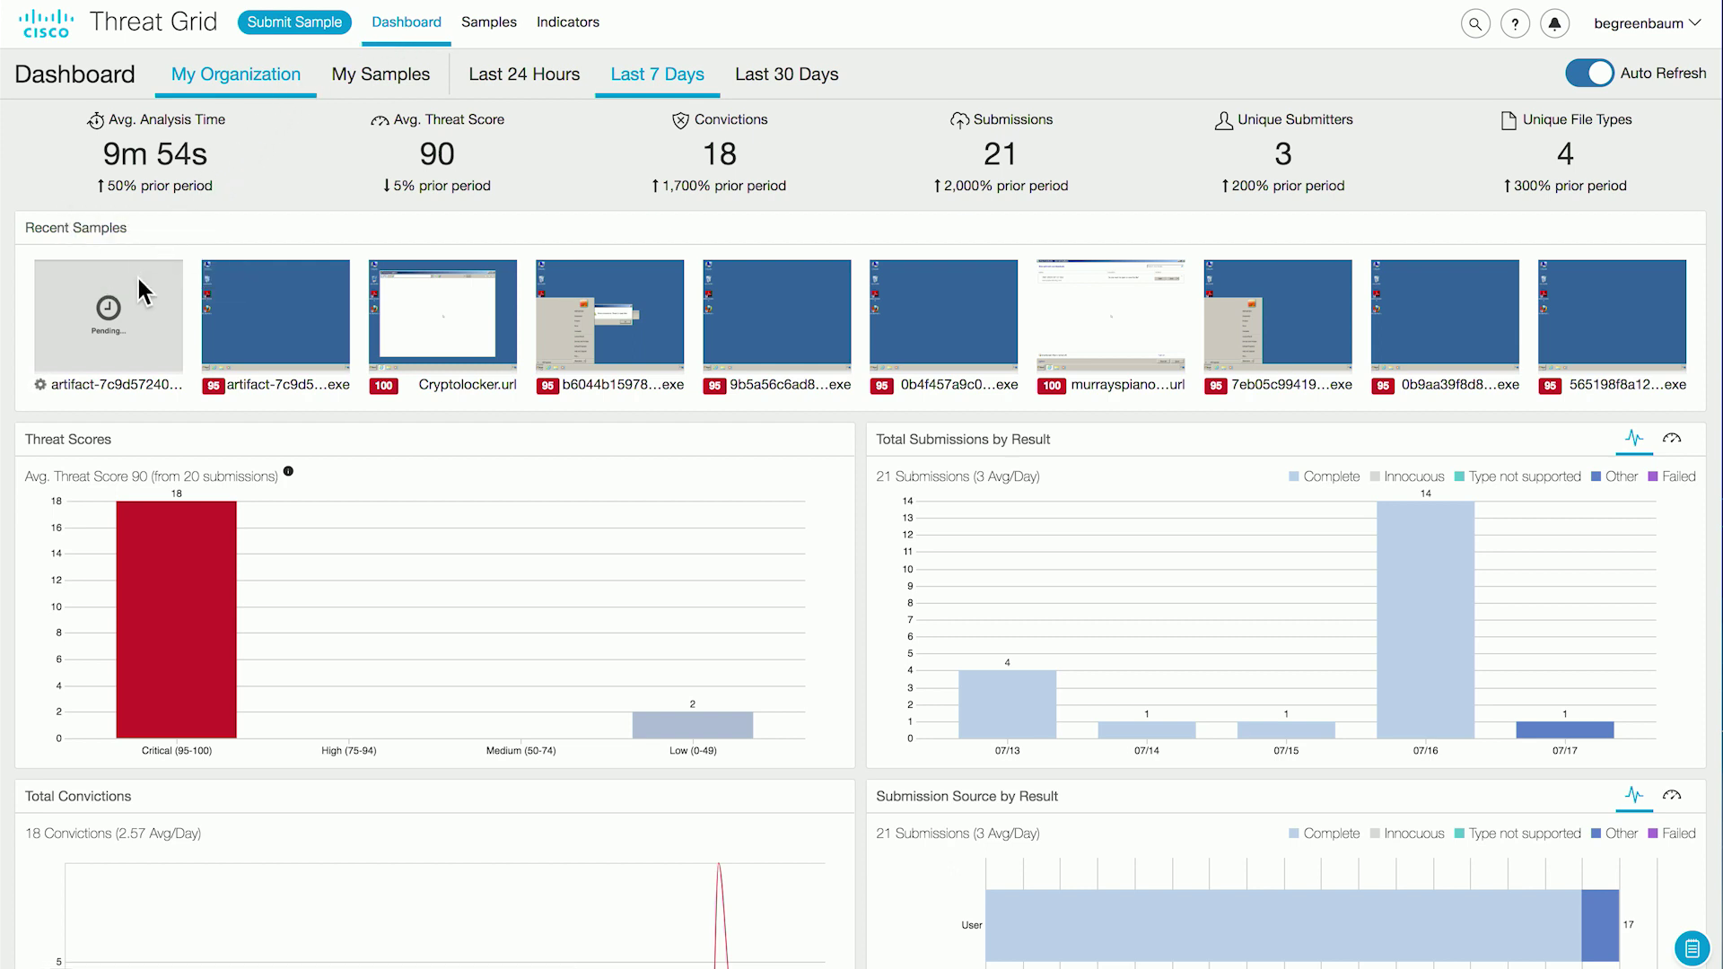
pyautogui.moveTo(127, 296)
pyautogui.moveTo(140, 154)
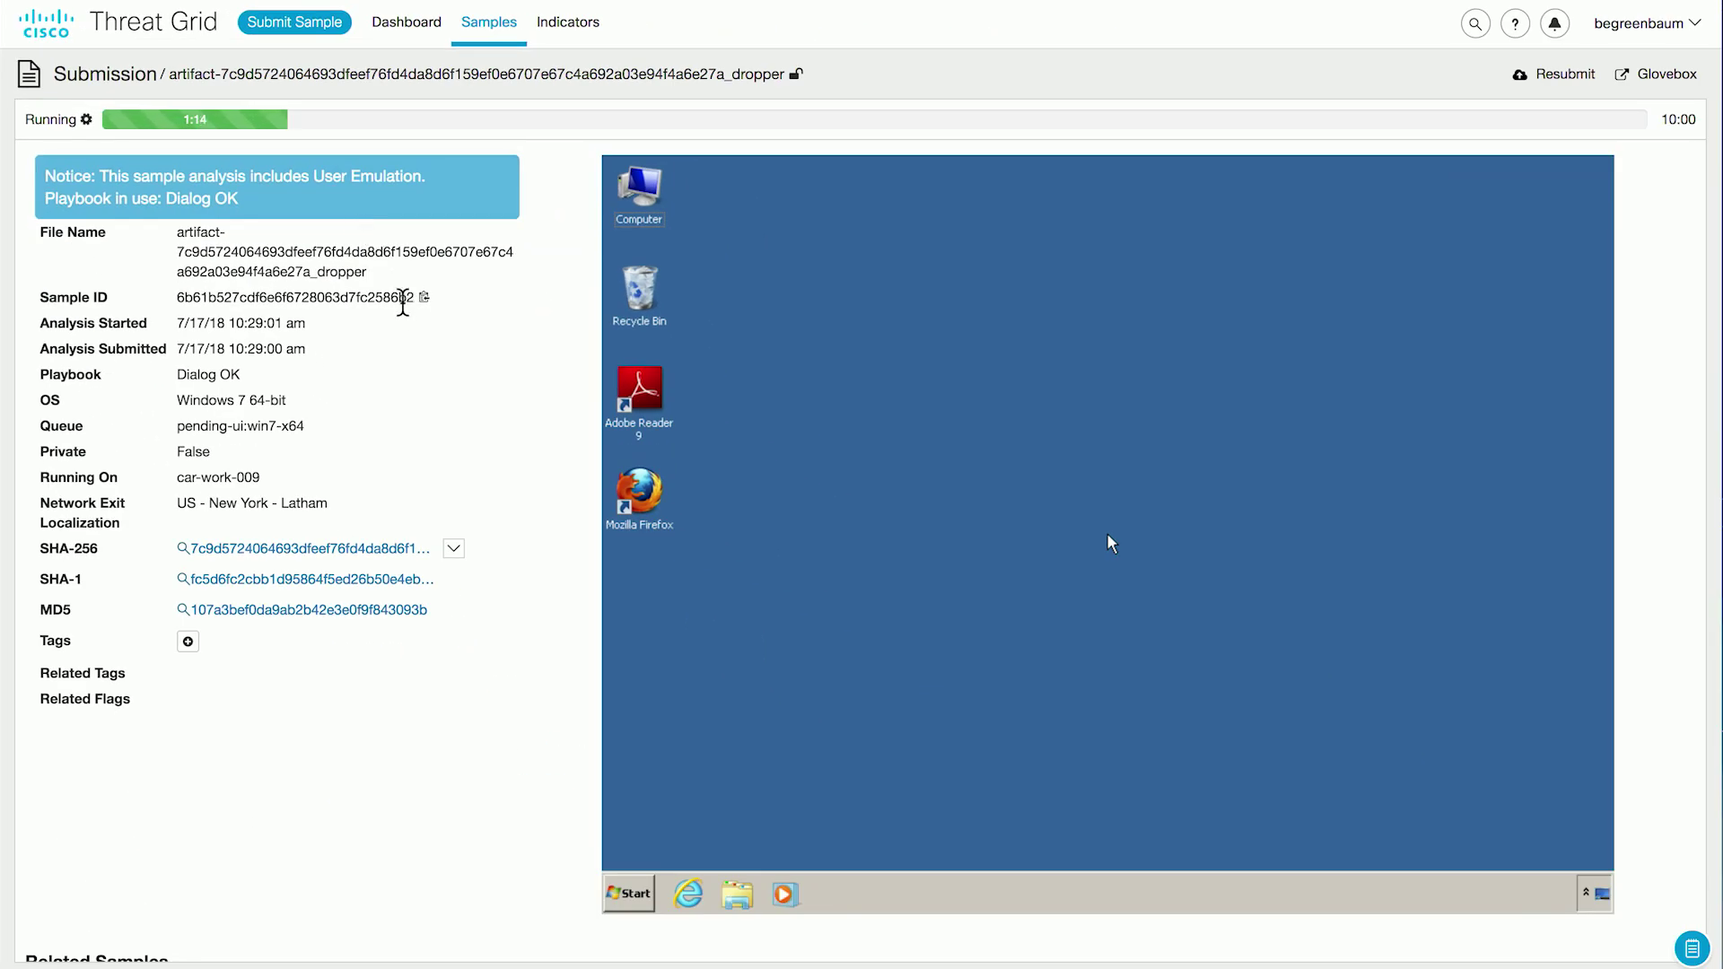
# - Open Computer from the Start menu of the virtual machine running the sample
pyautogui.click(640, 894)
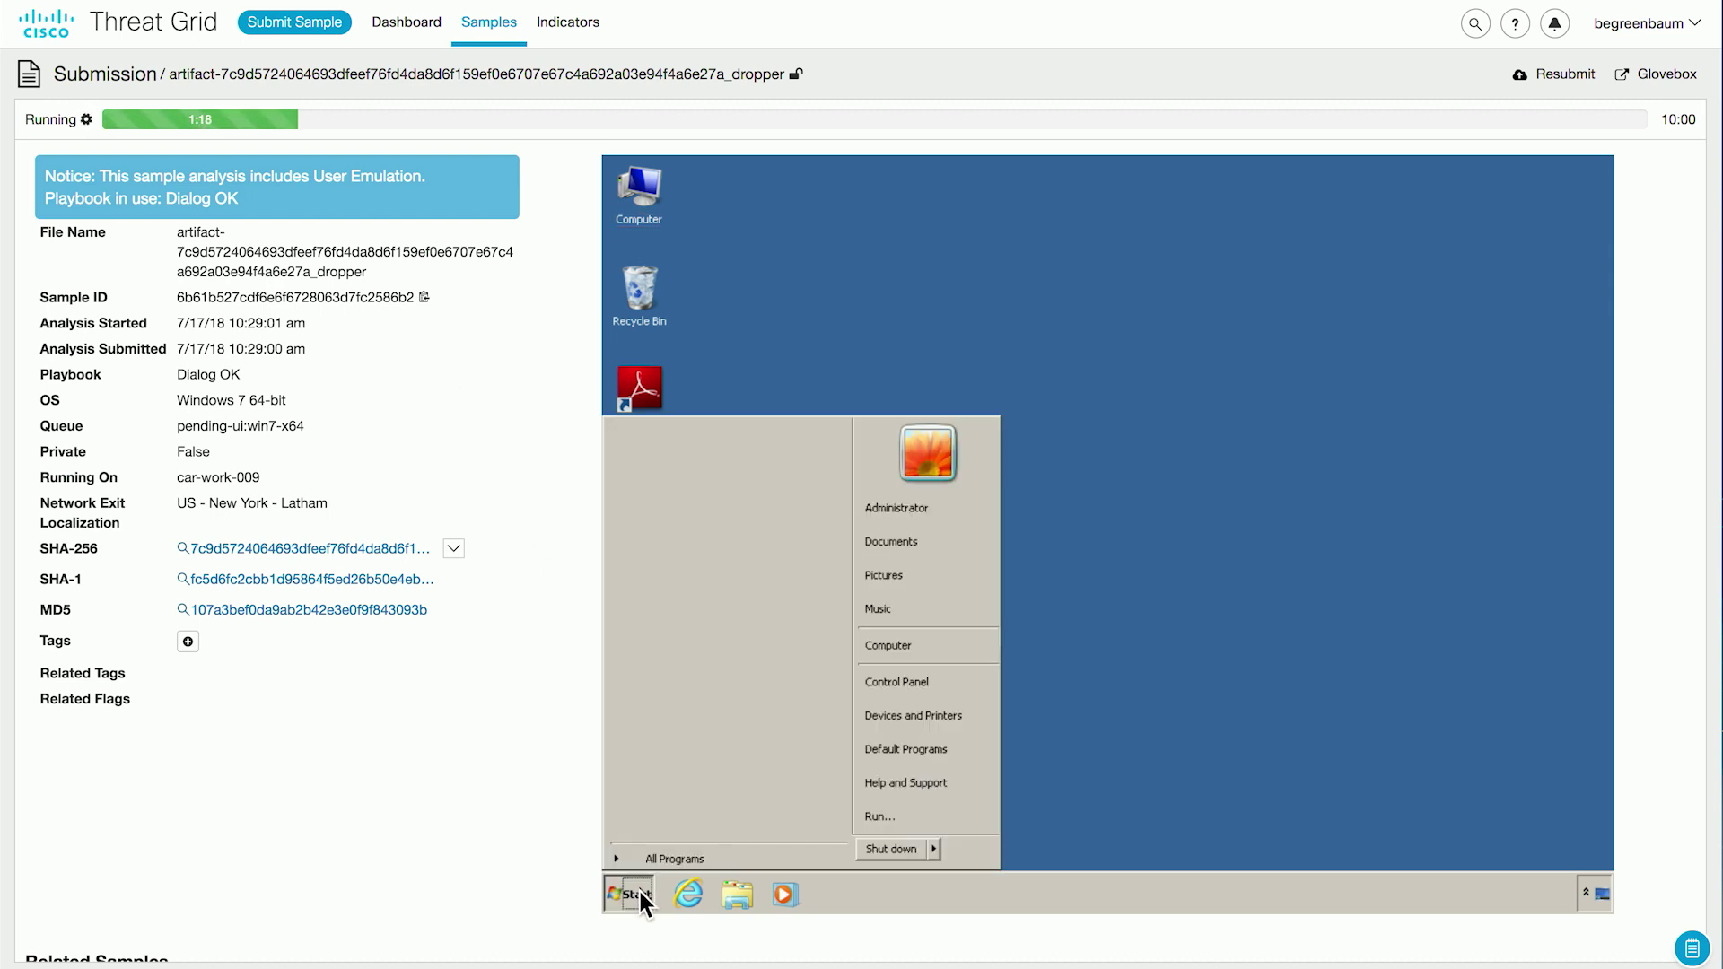
pyautogui.click(894, 653)
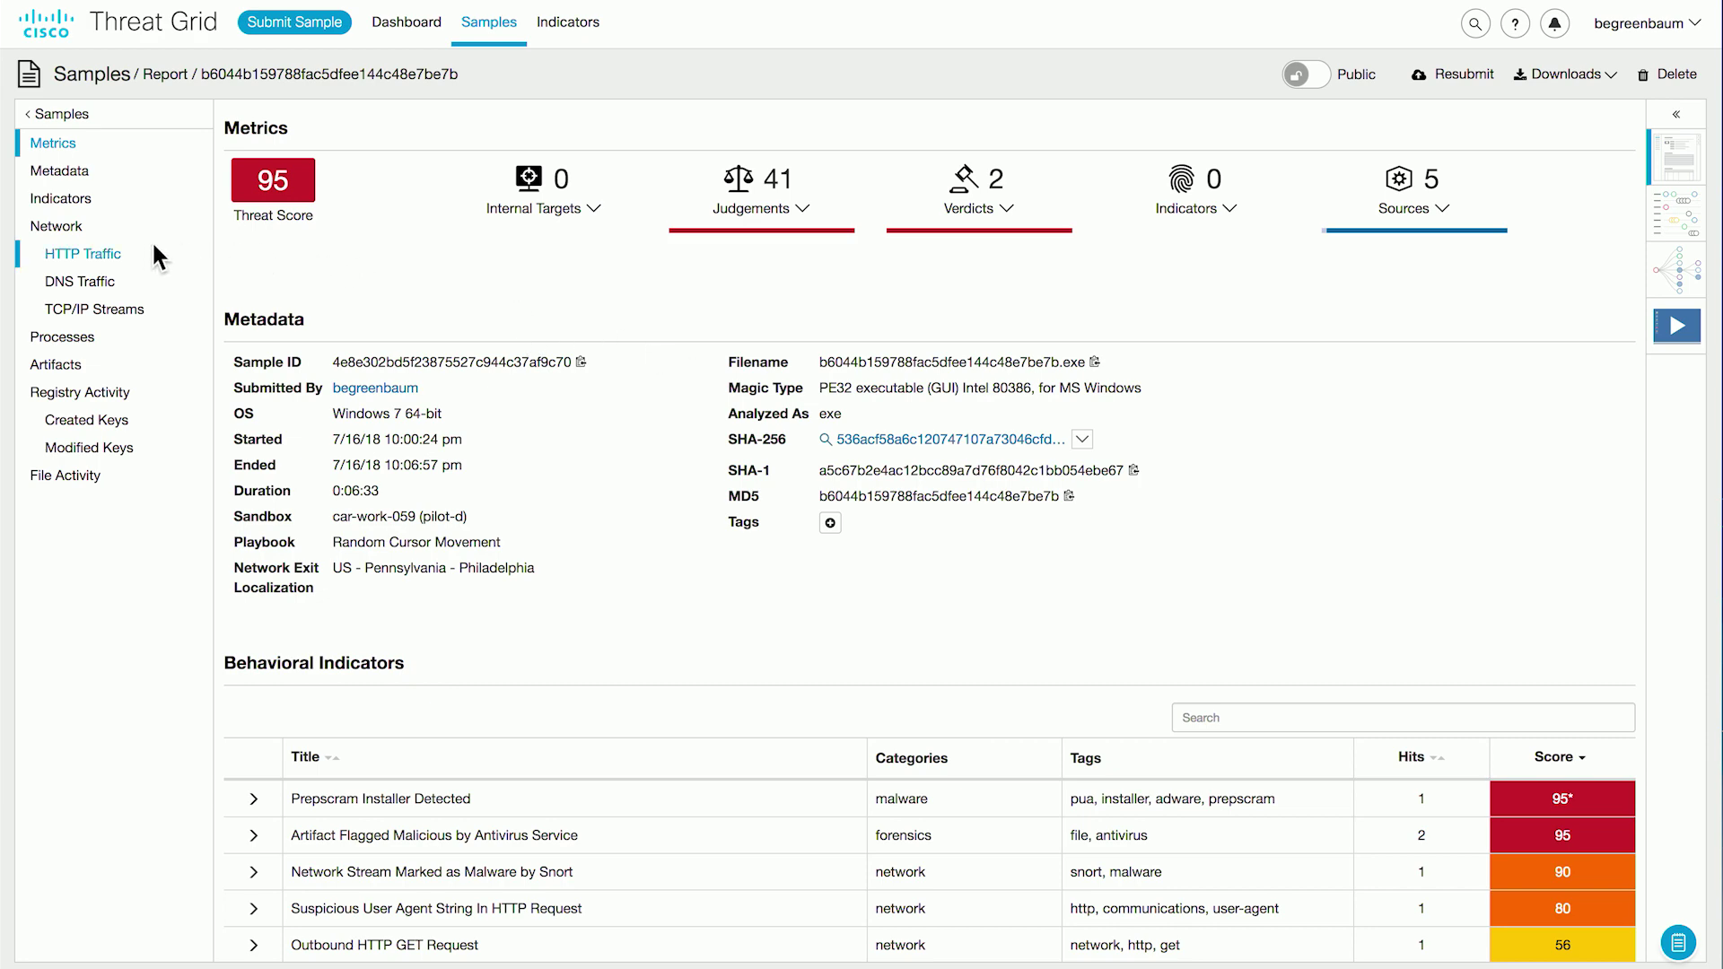
# - Add the all.fingersleep.bid URL from the report's HTTP traffic to a new casebook
pyautogui.click(109, 257)
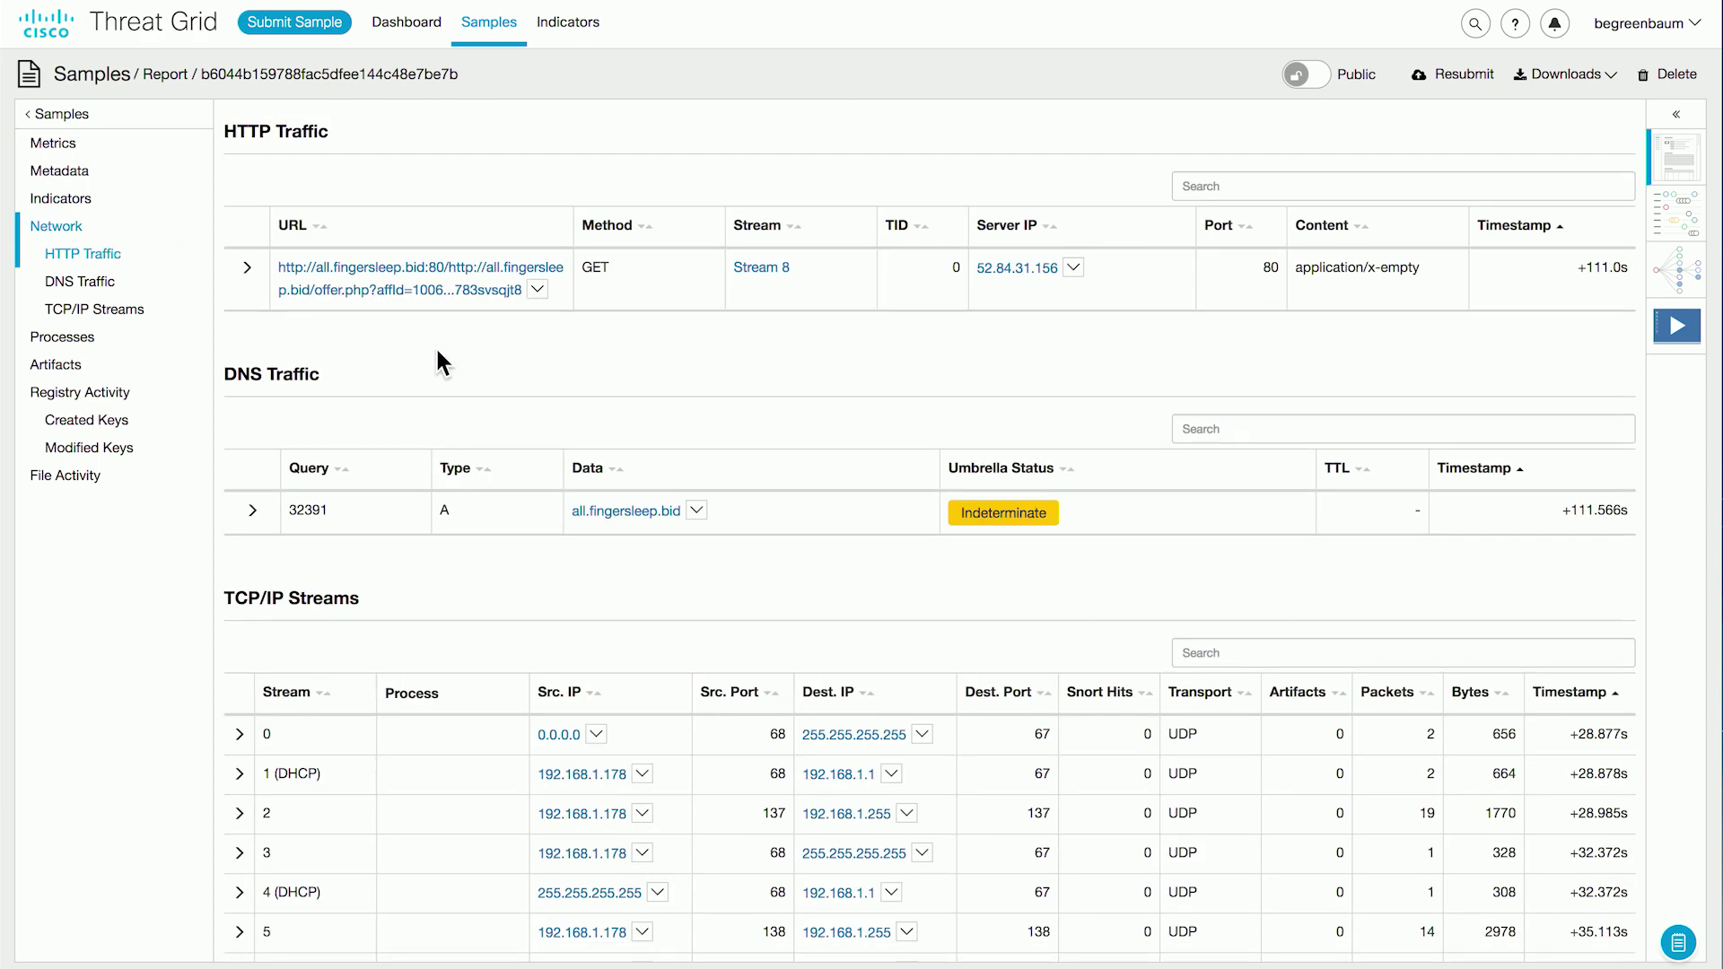
pyautogui.click(536, 289)
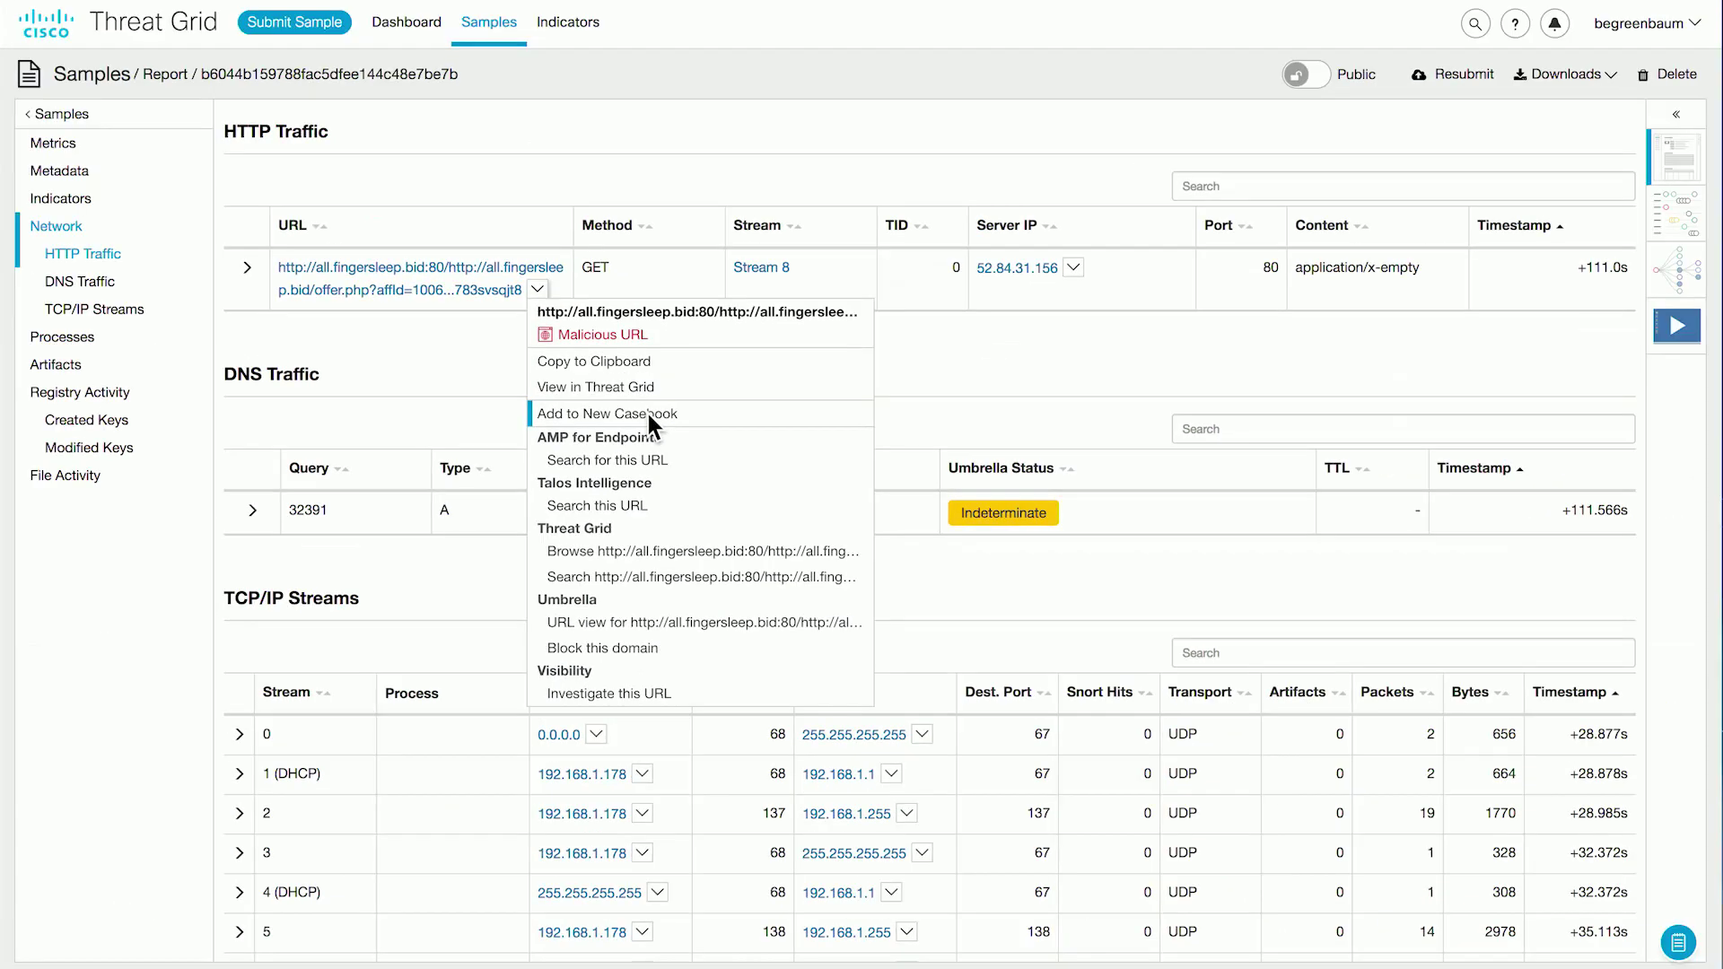
pyautogui.click(558, 334)
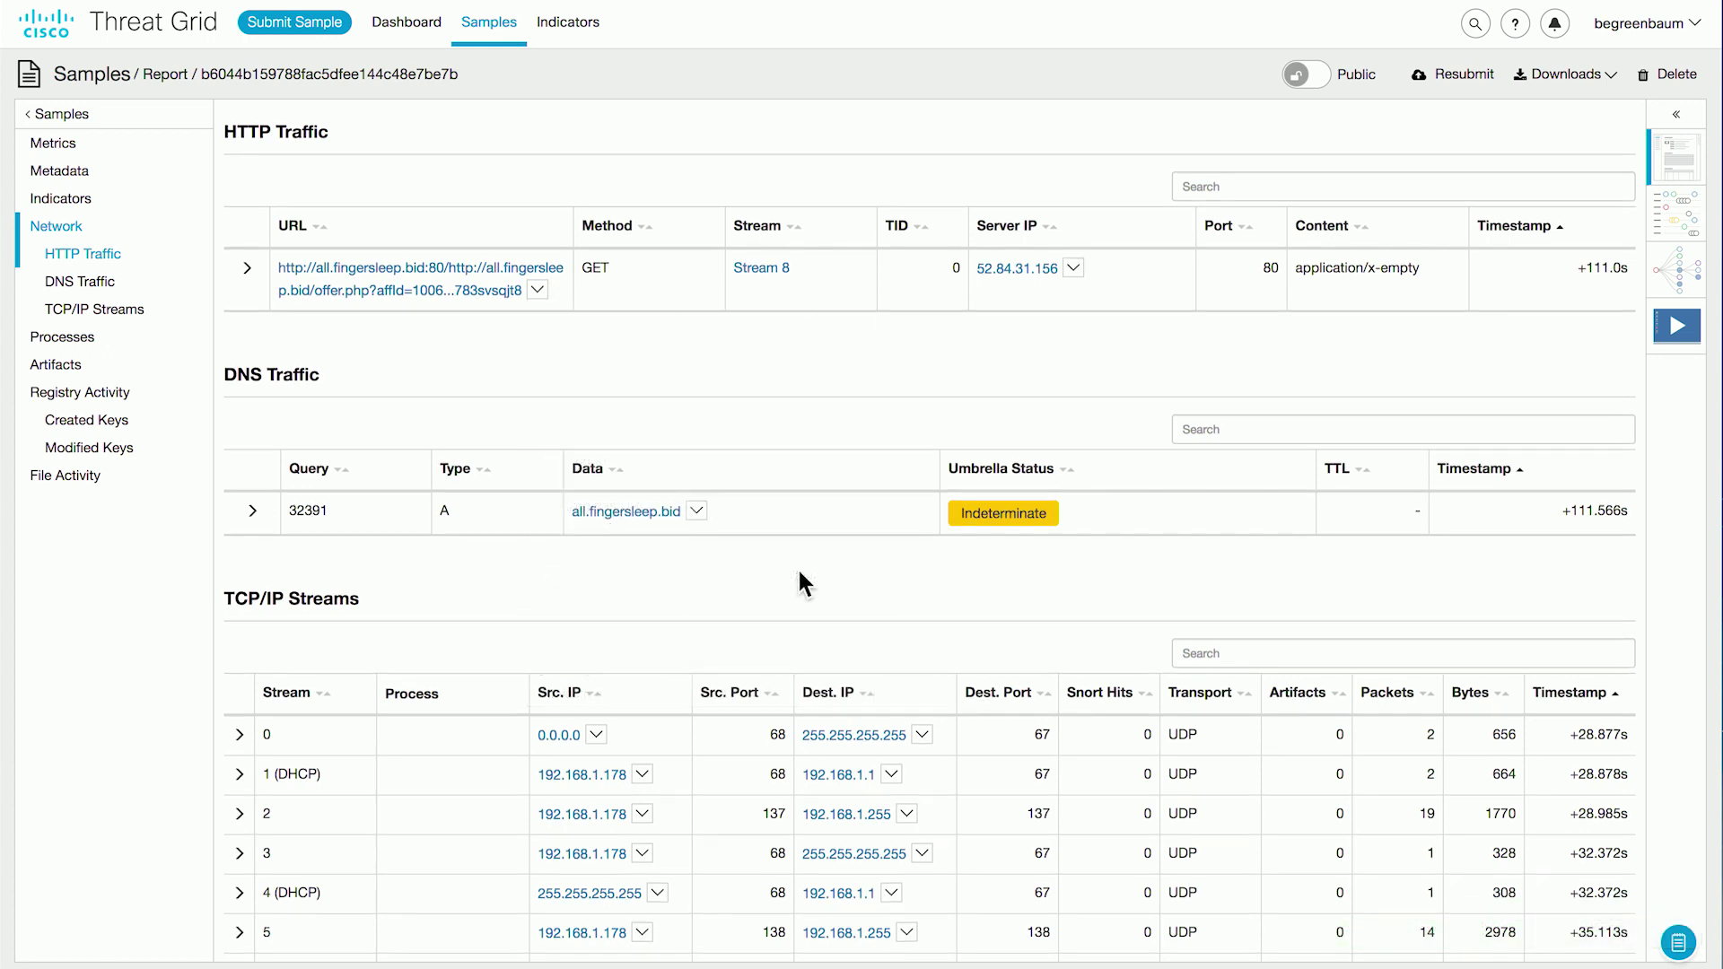
# - Add the all.fingersleep.bid domain from the DNS traffic to the current casebook
pyautogui.click(695, 510)
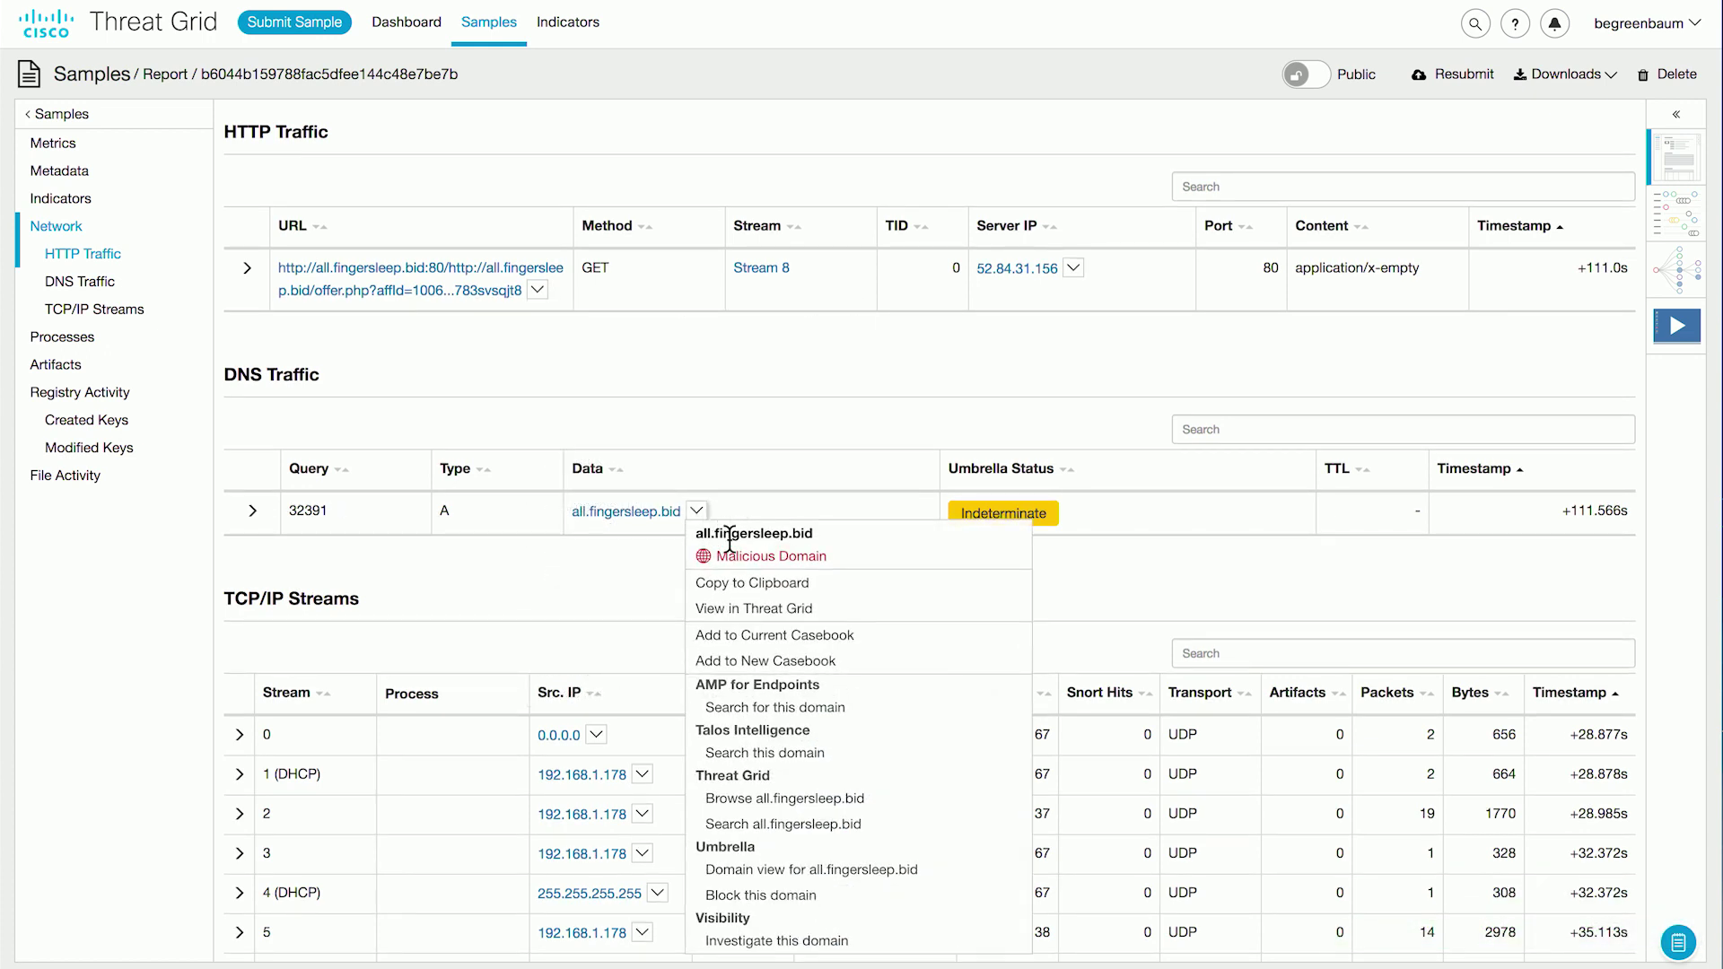
pyautogui.click(791, 634)
pyautogui.click(698, 506)
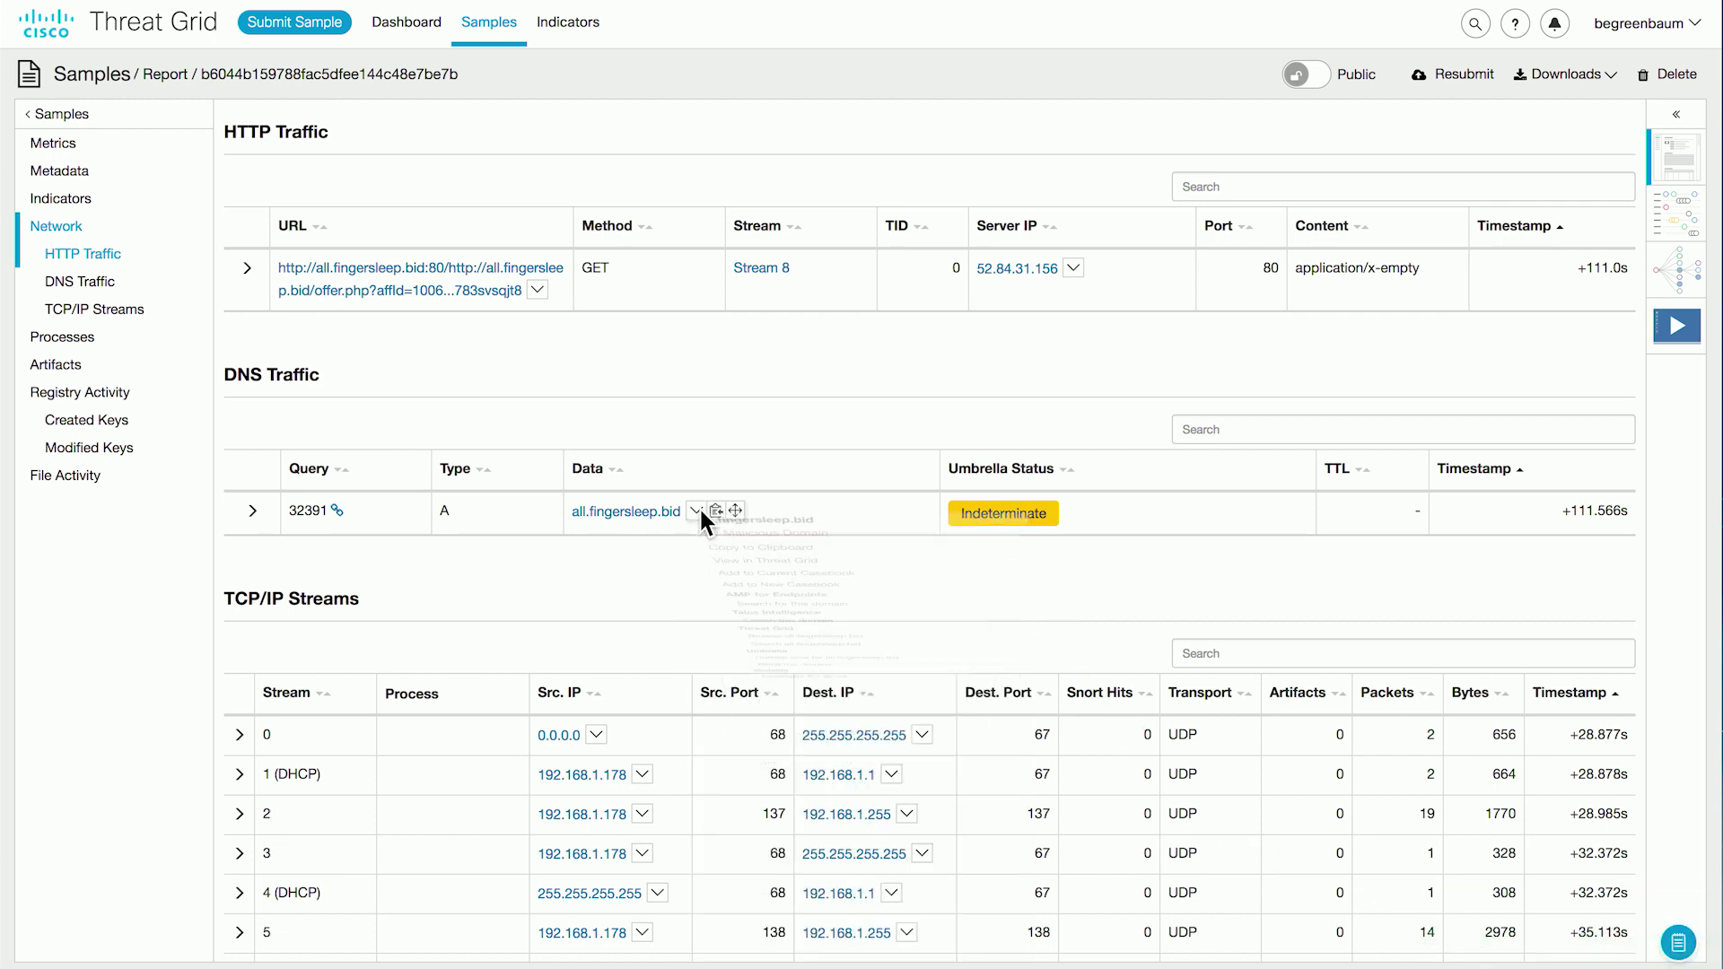
# - Open the casebook and review its details, the actions available for the all.fingersleep.bid observable, and the notes field
pyautogui.click(1675, 942)
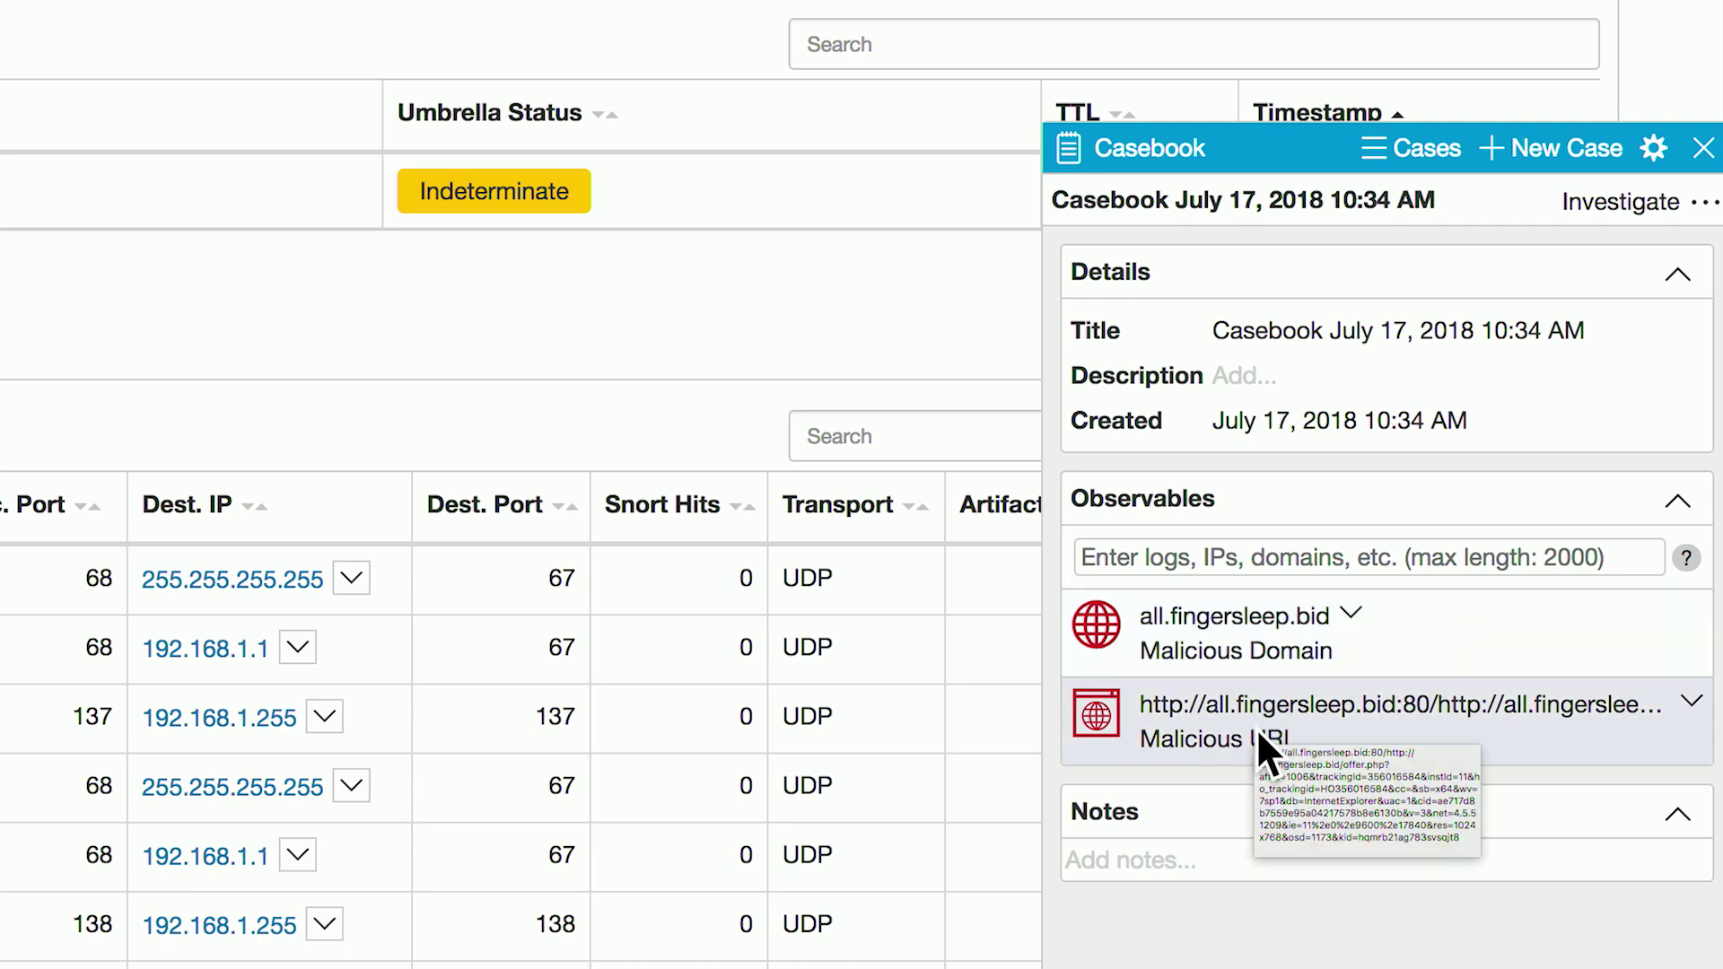
pyautogui.click(1348, 610)
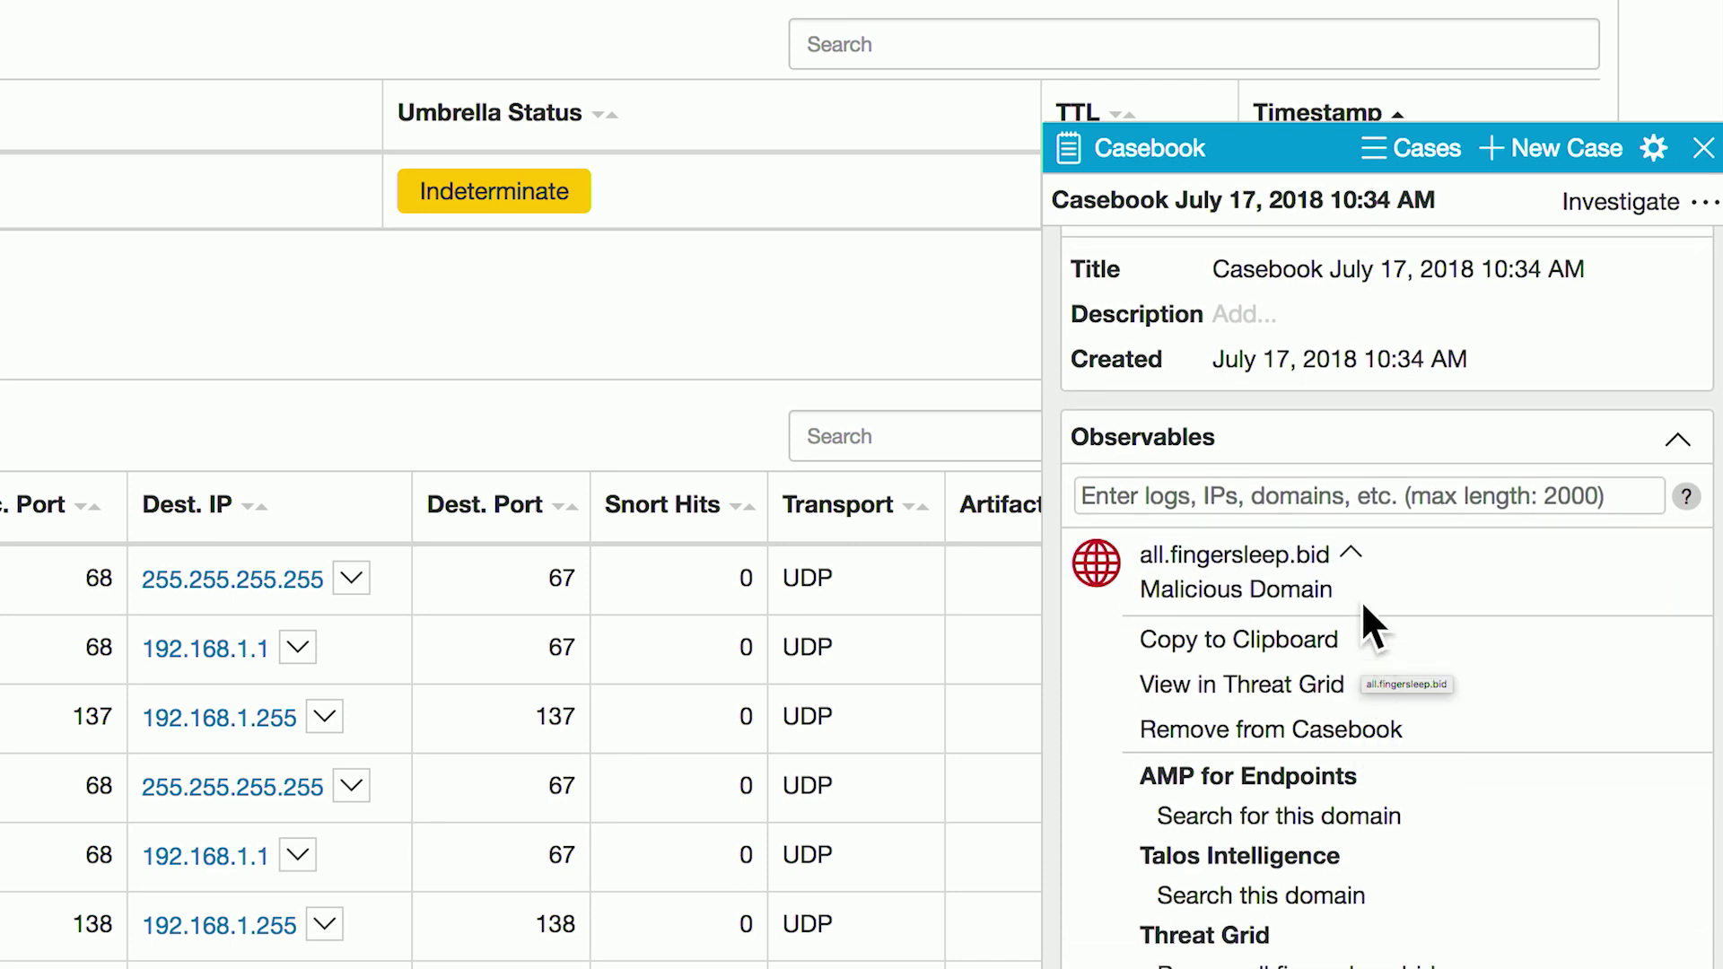
pyautogui.click(1355, 560)
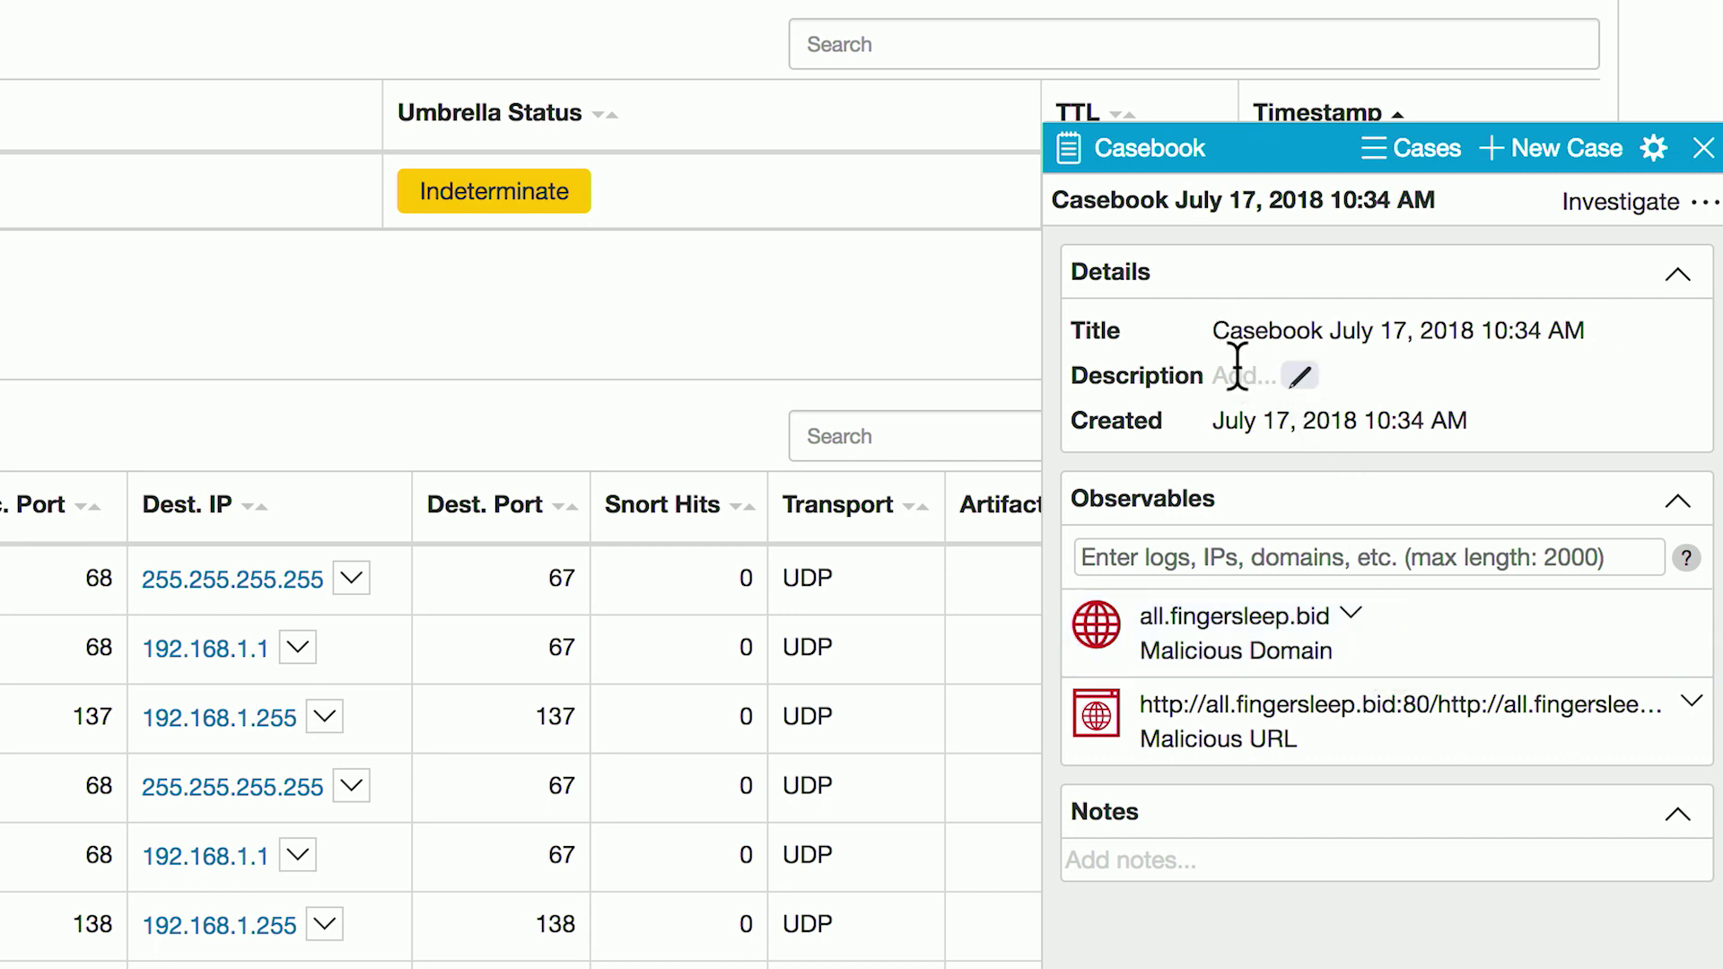
pyautogui.click(1256, 855)
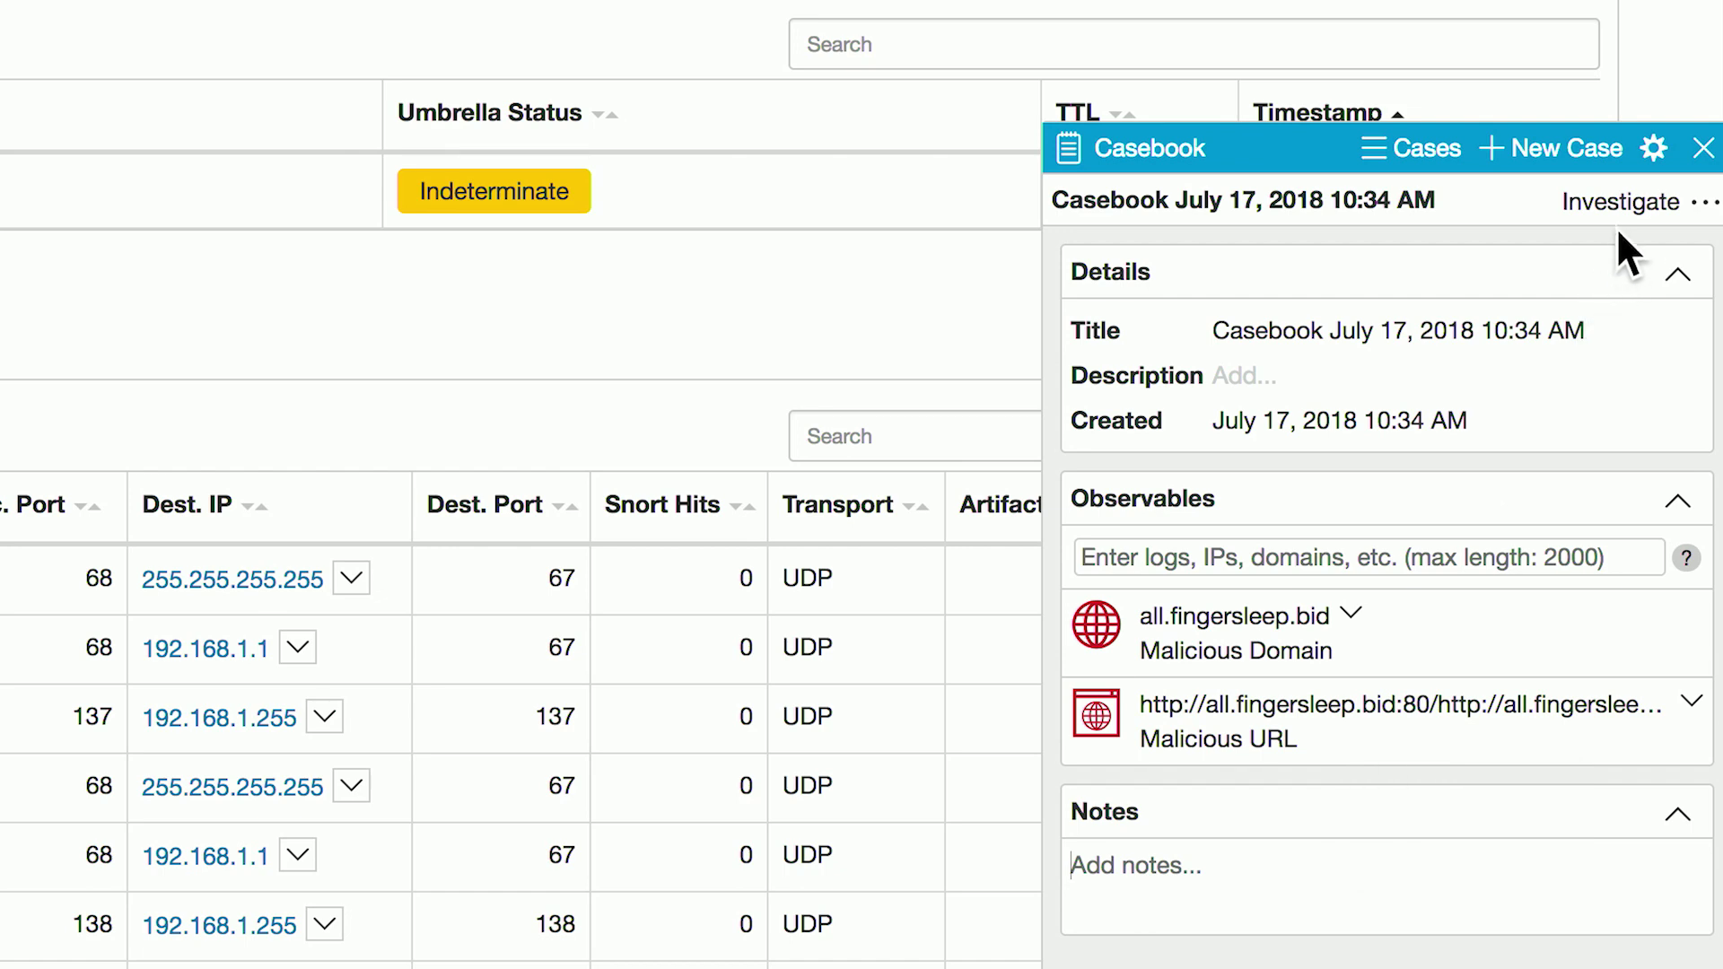
# - Start investigating the casebook in Cisco Visibility, logging in with AMP for Endpoints
pyautogui.click(1611, 203)
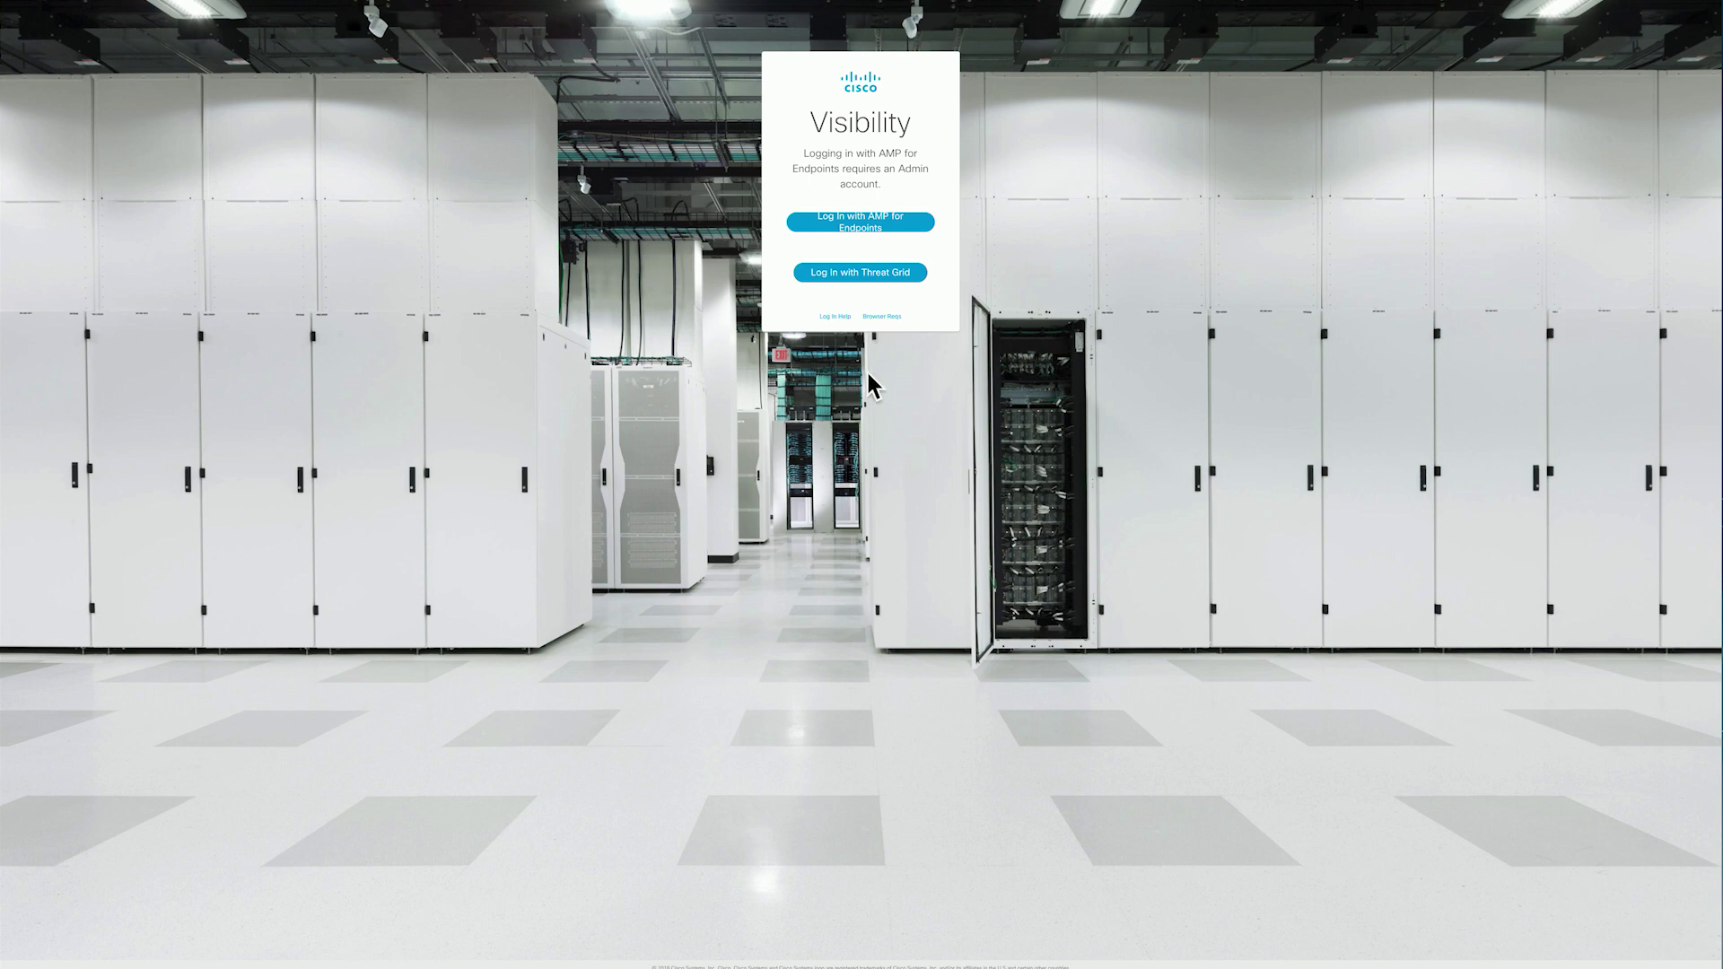
pyautogui.rightClick(870, 309)
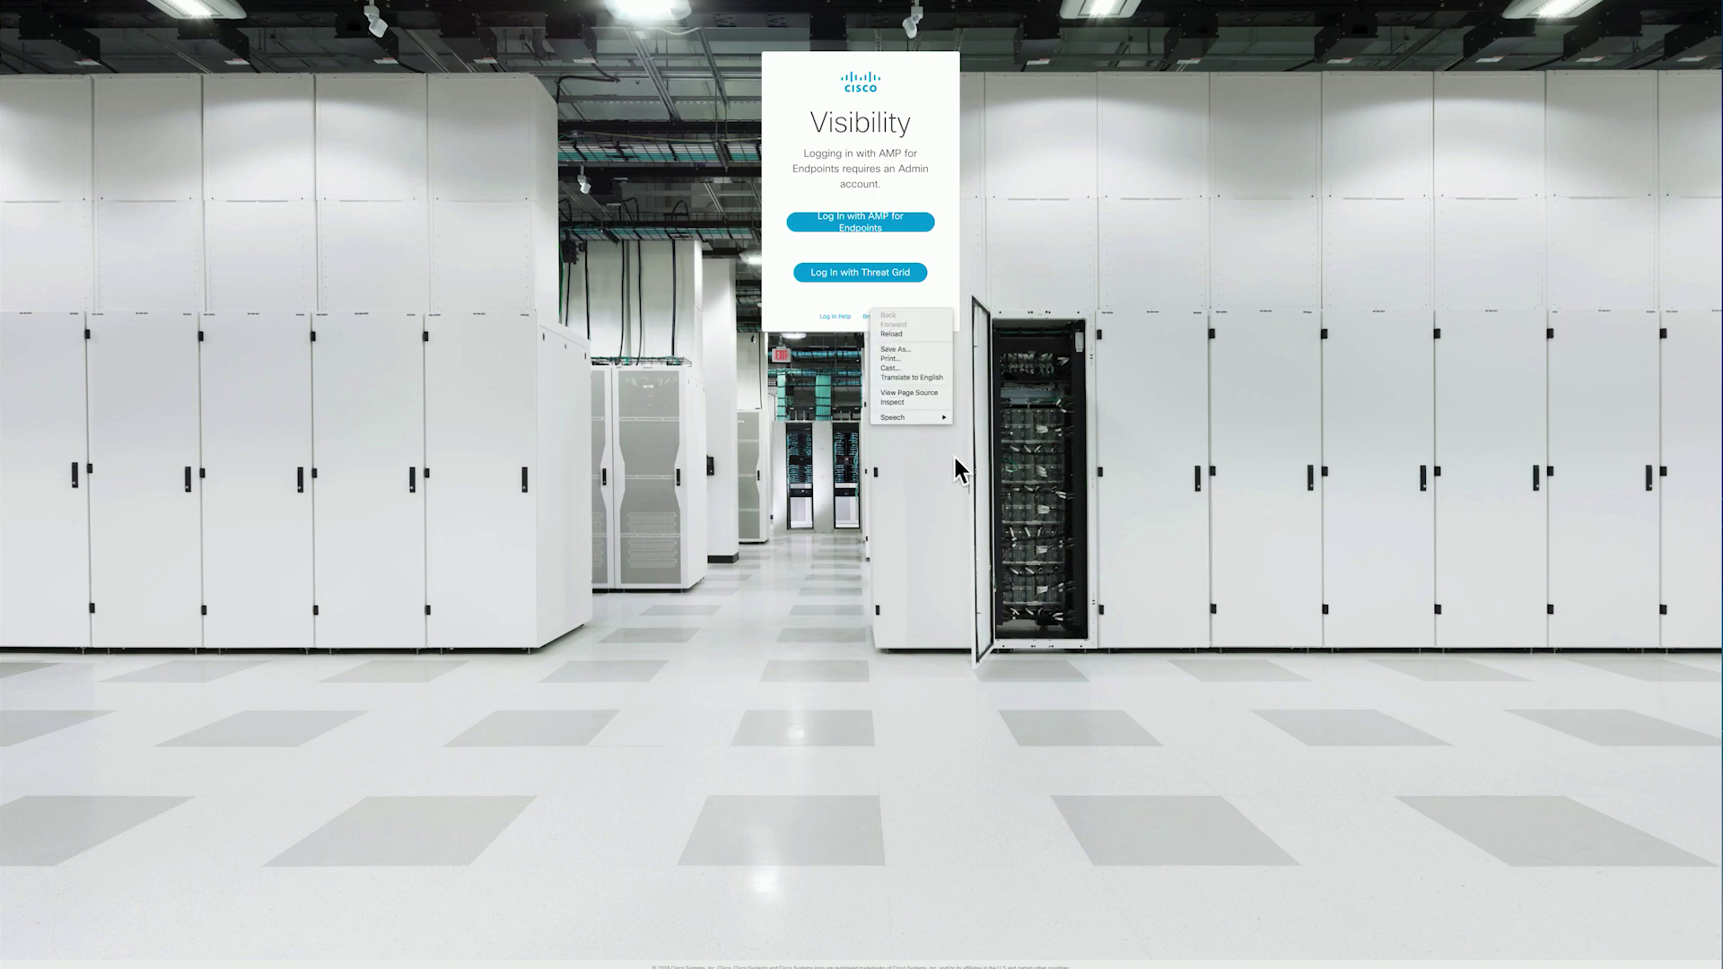
pyautogui.click(910, 226)
pyautogui.click(909, 226)
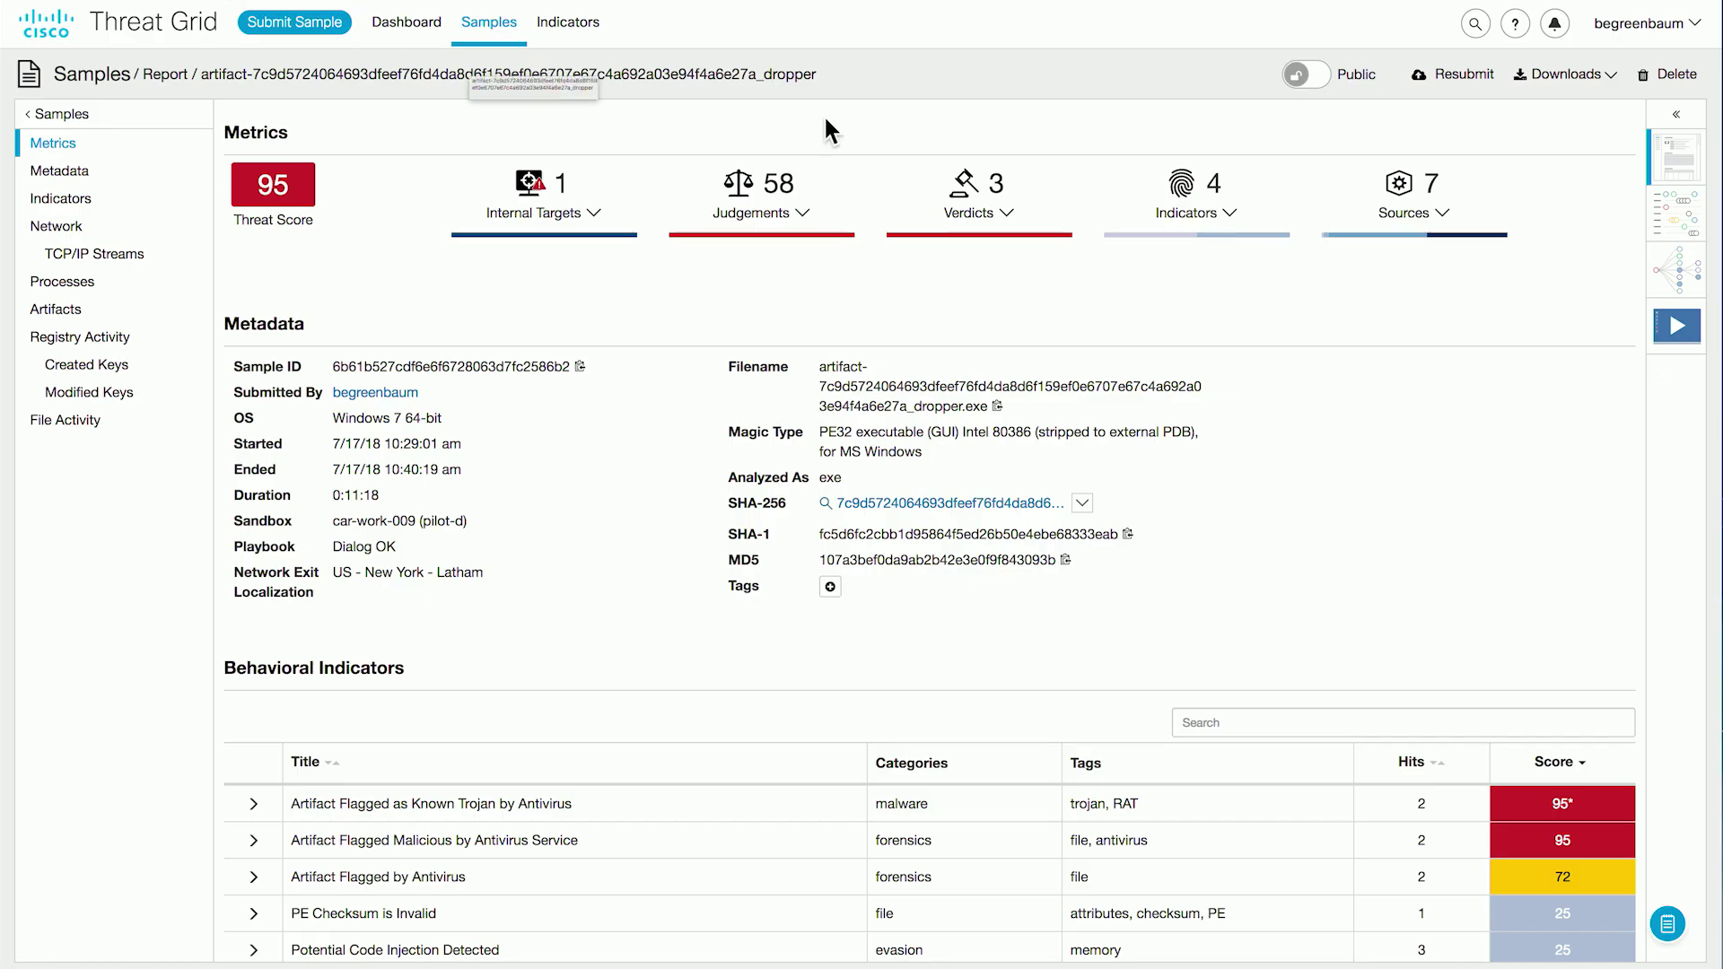
# - Search the samples for ilo.brenz.pl using freeform matching
pyautogui.click(1474, 25)
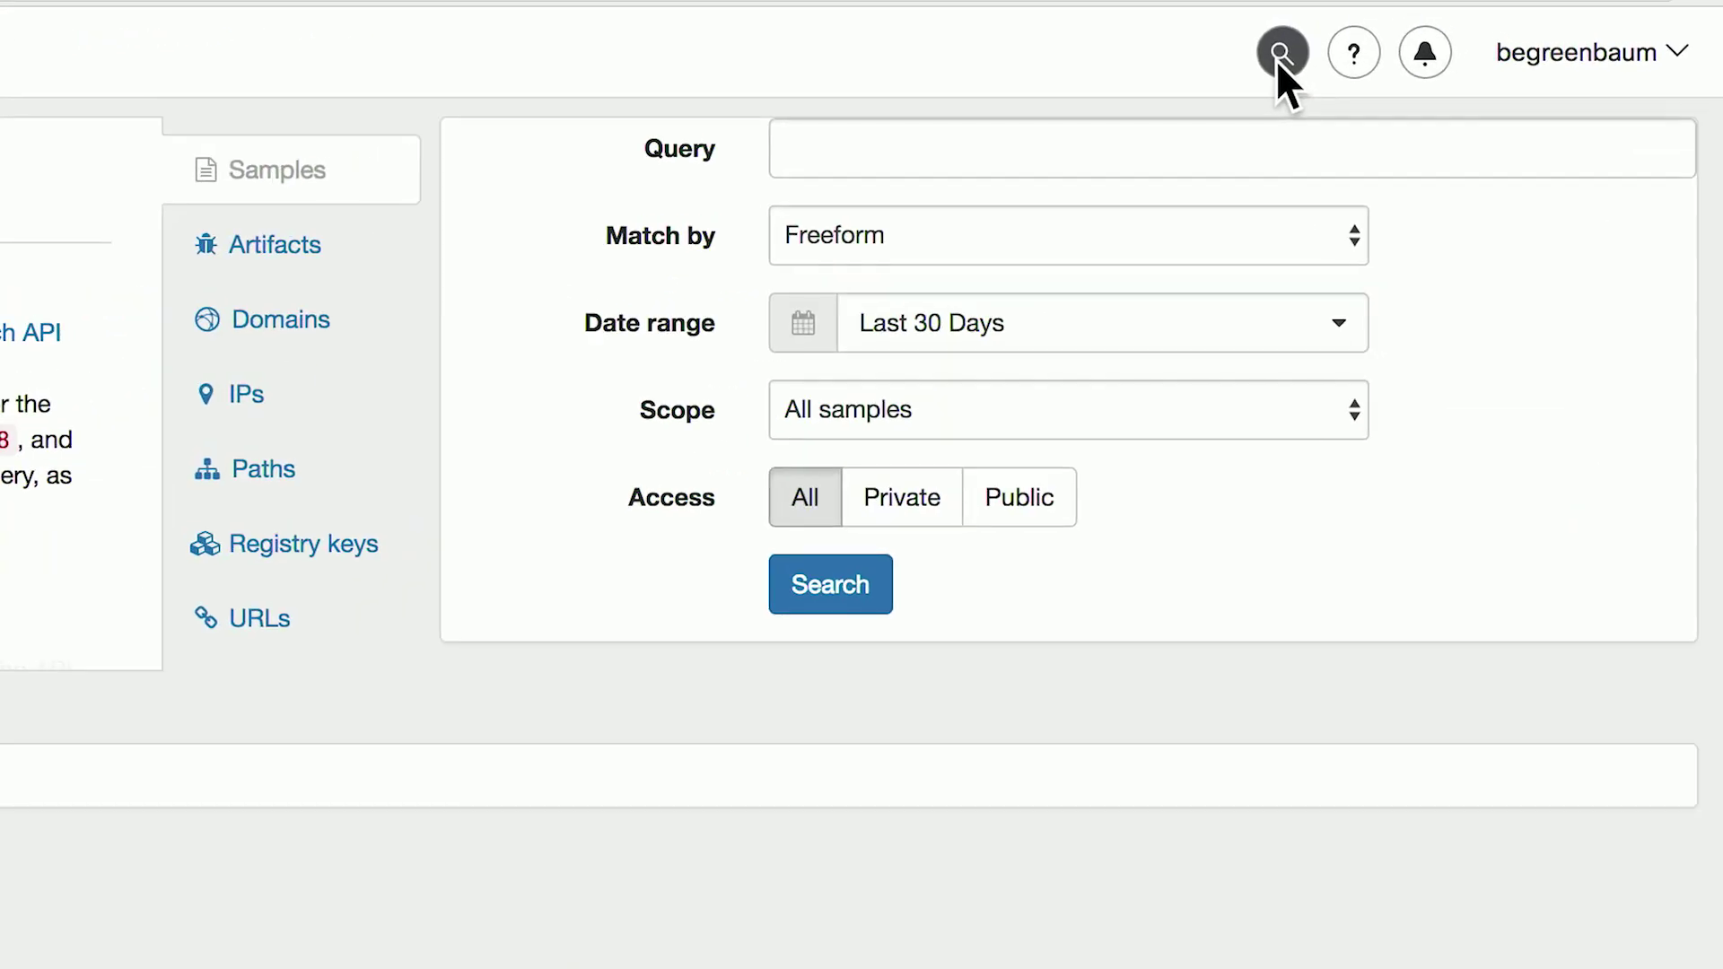
pyautogui.click(1129, 137)
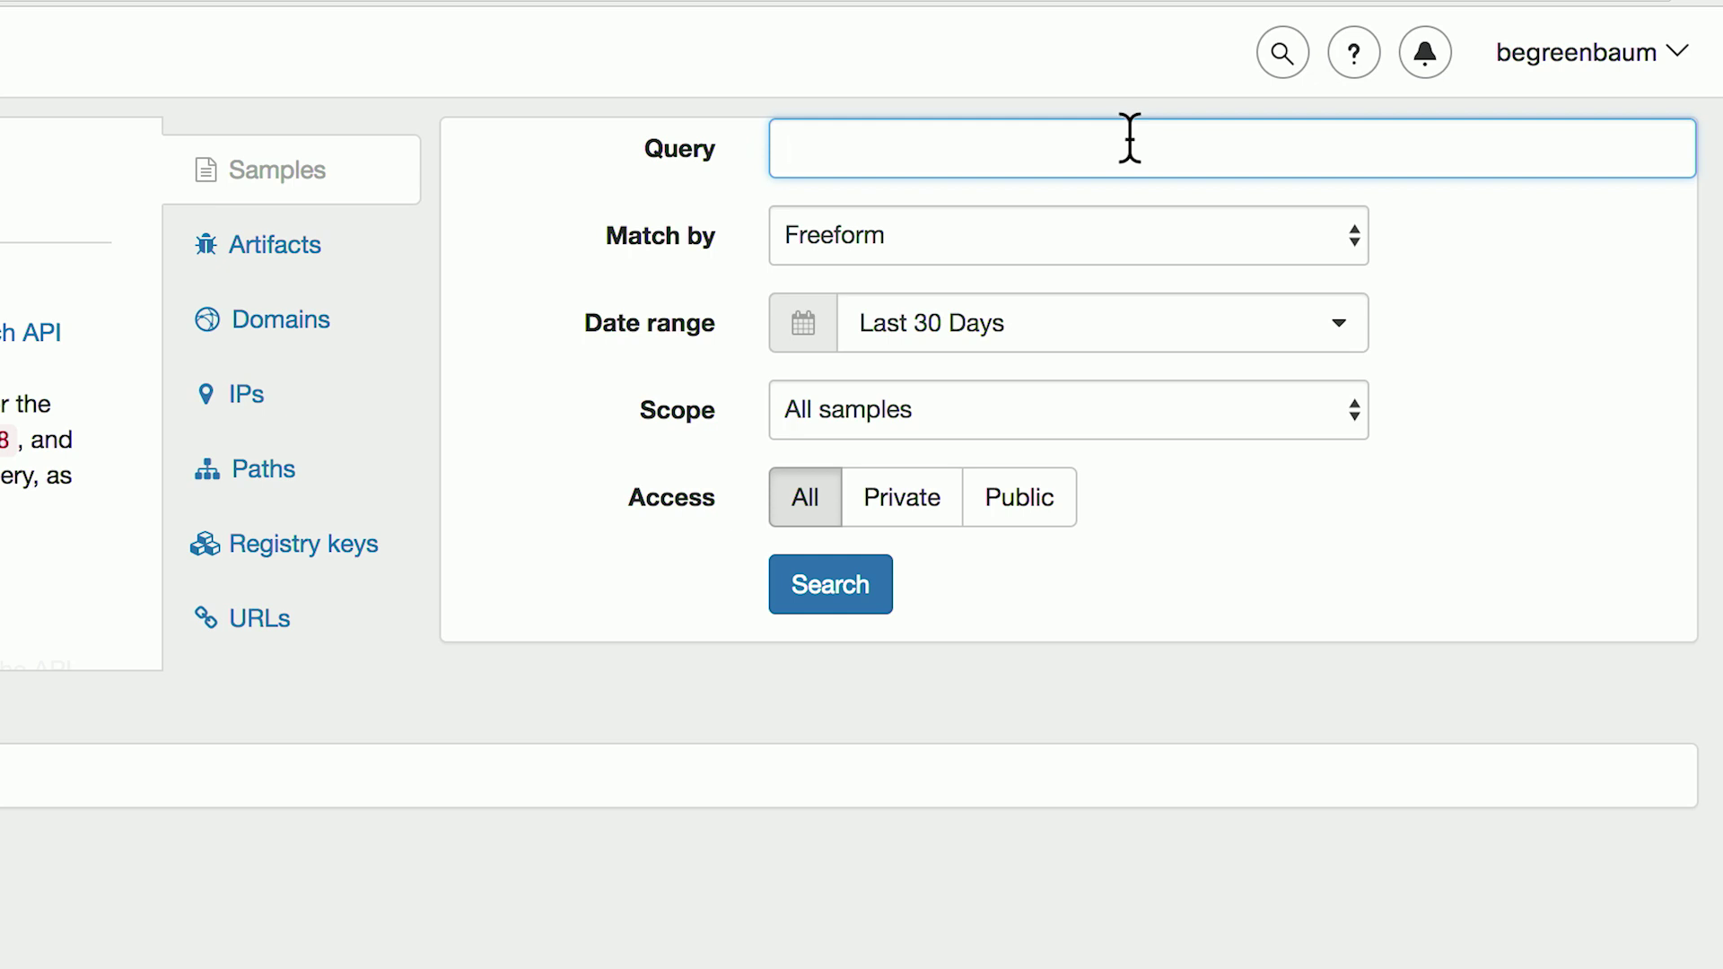
pyautogui.write('ilo.brenz.pl')
pyautogui.press('Return')
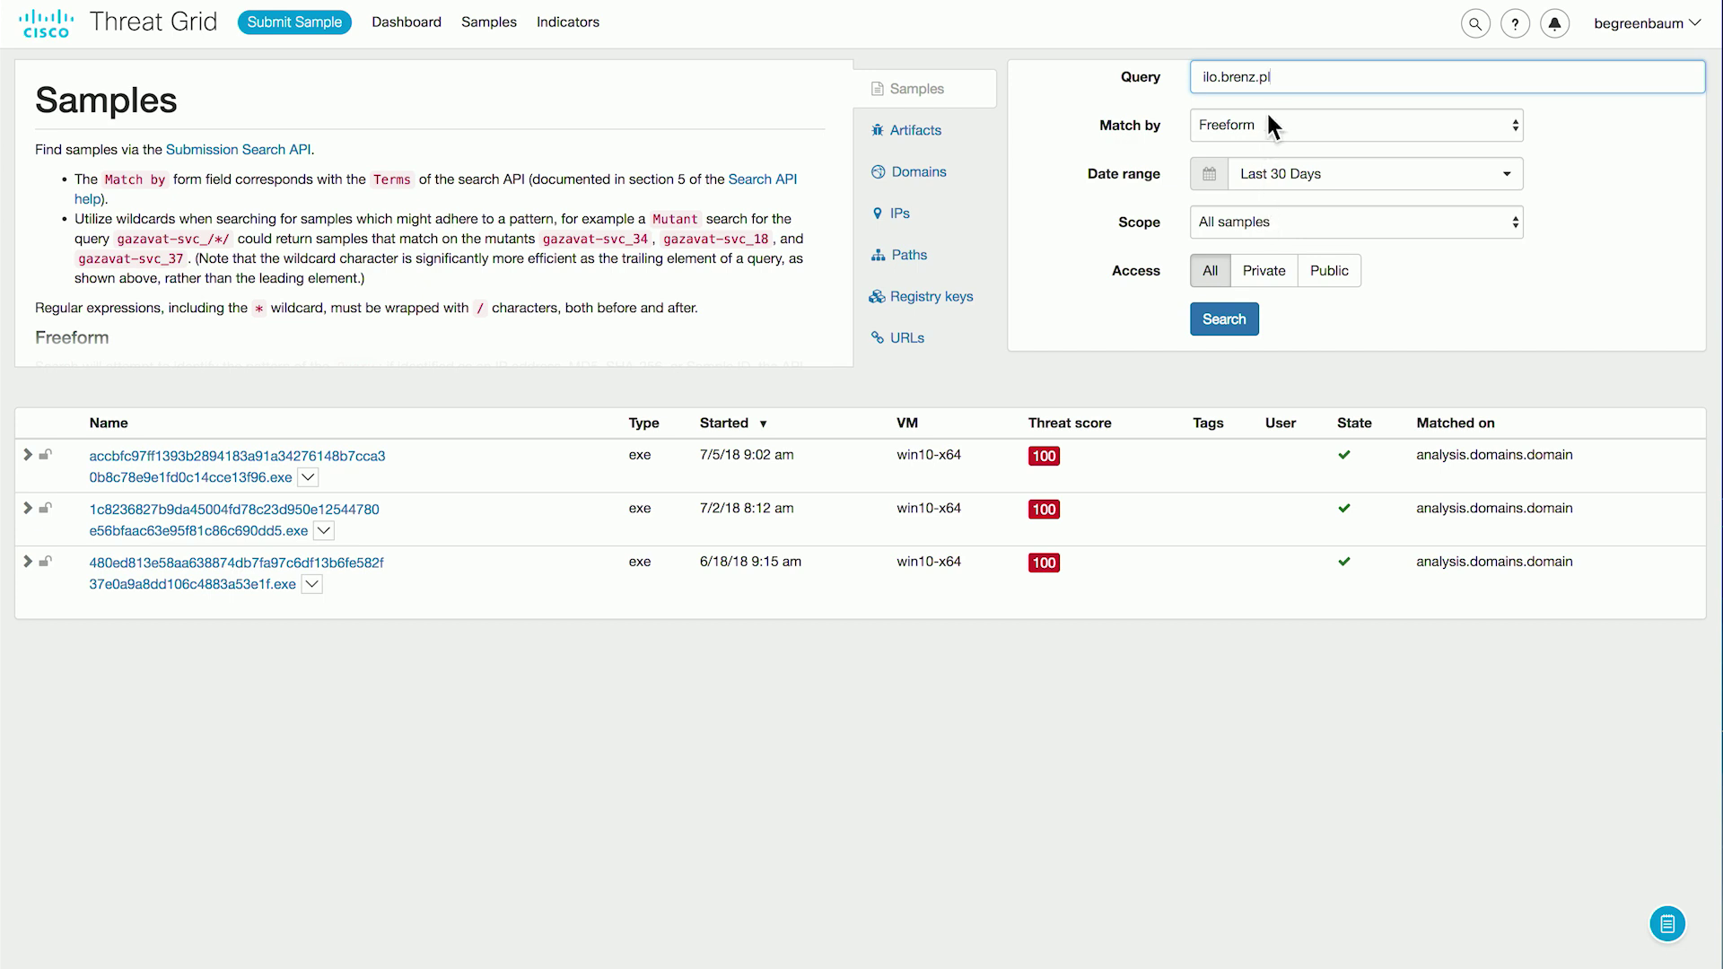
# - Review the matching samples and the criteria the sample search can match by, leaving the freeform setting in place
pyautogui.moveTo(318, 458)
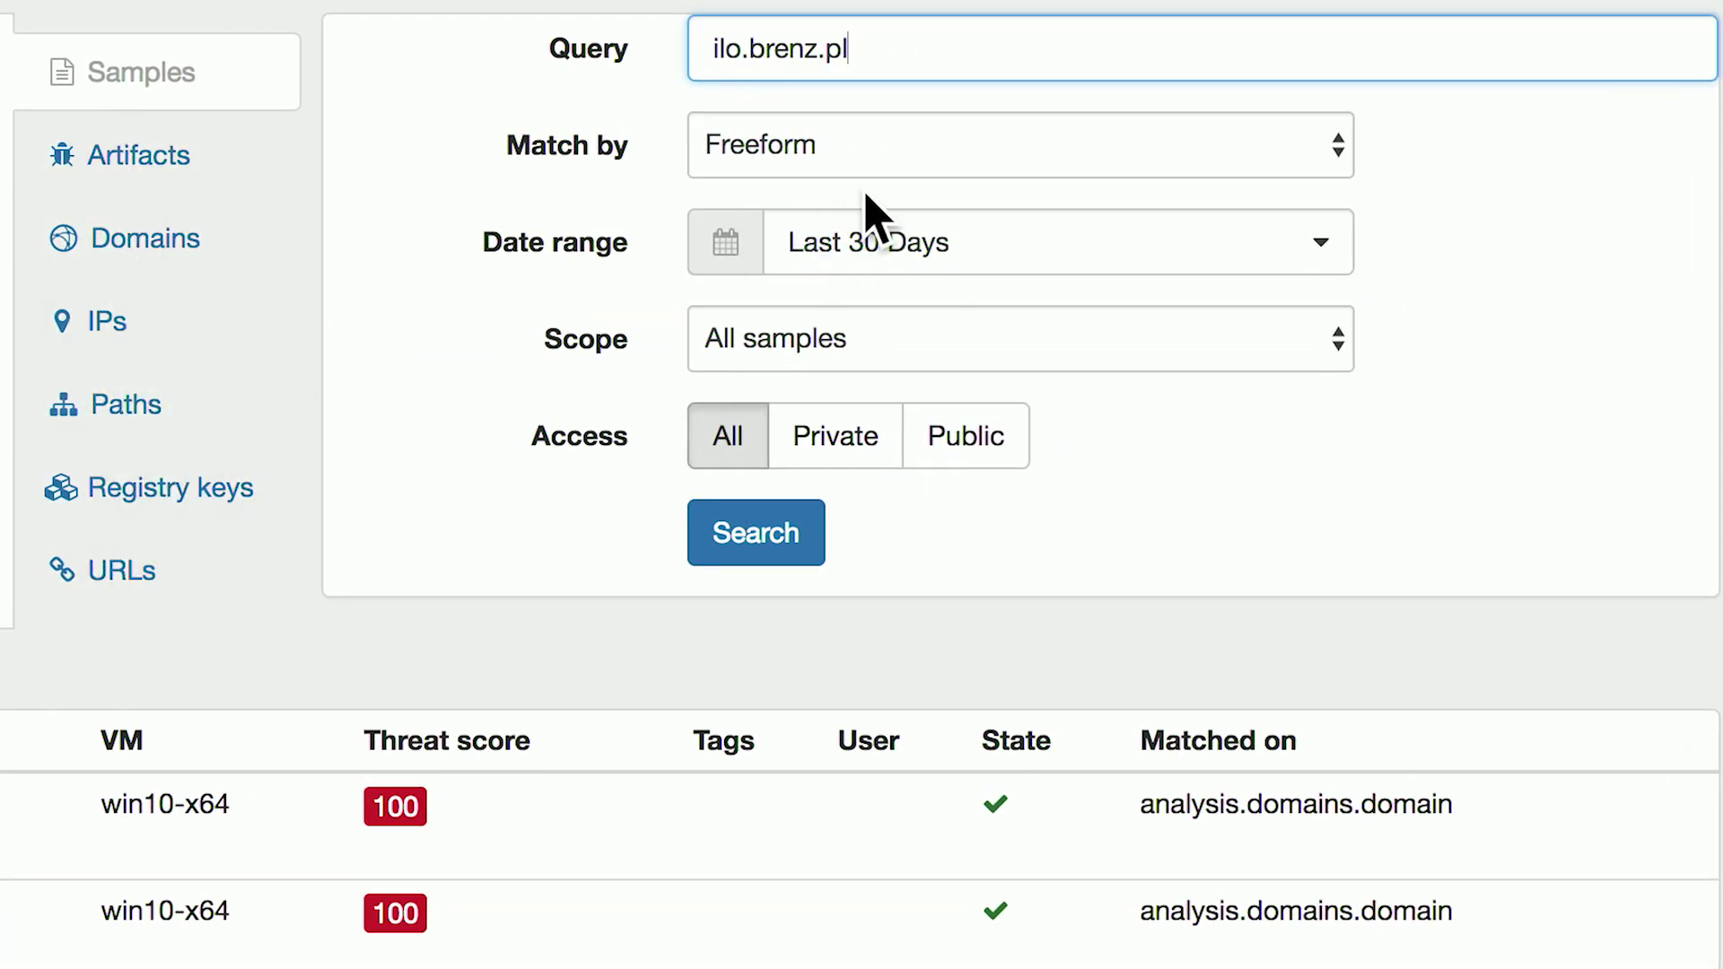
pyautogui.click(914, 169)
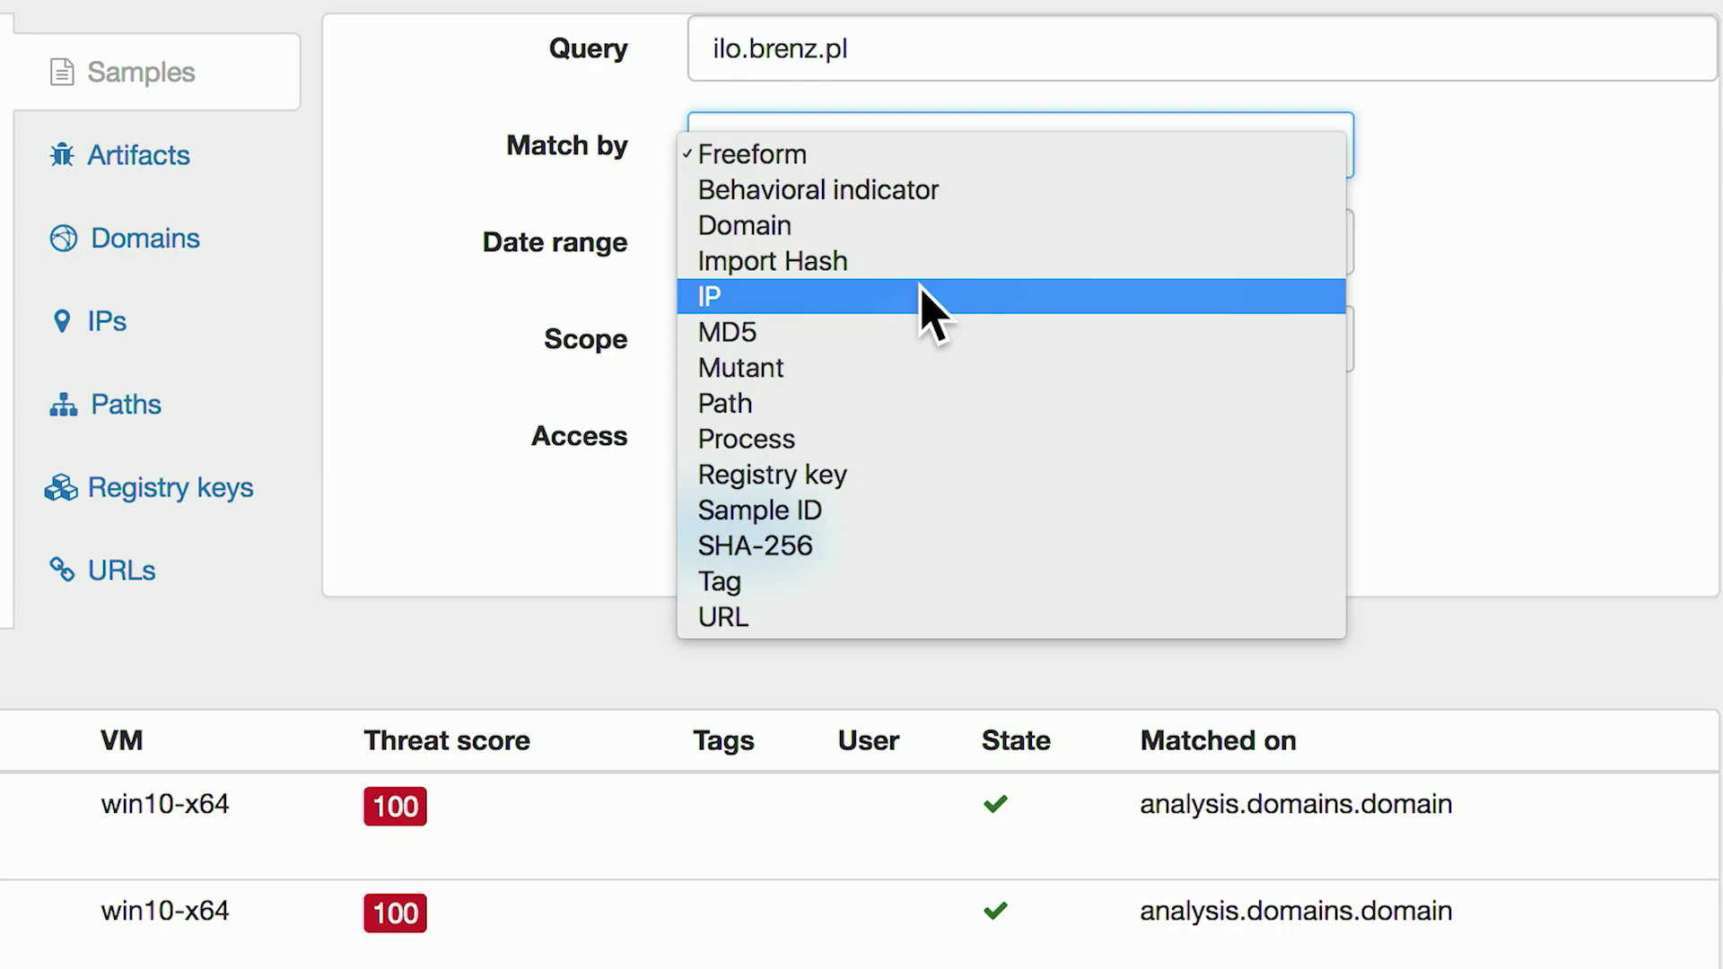
pyautogui.click(1500, 527)
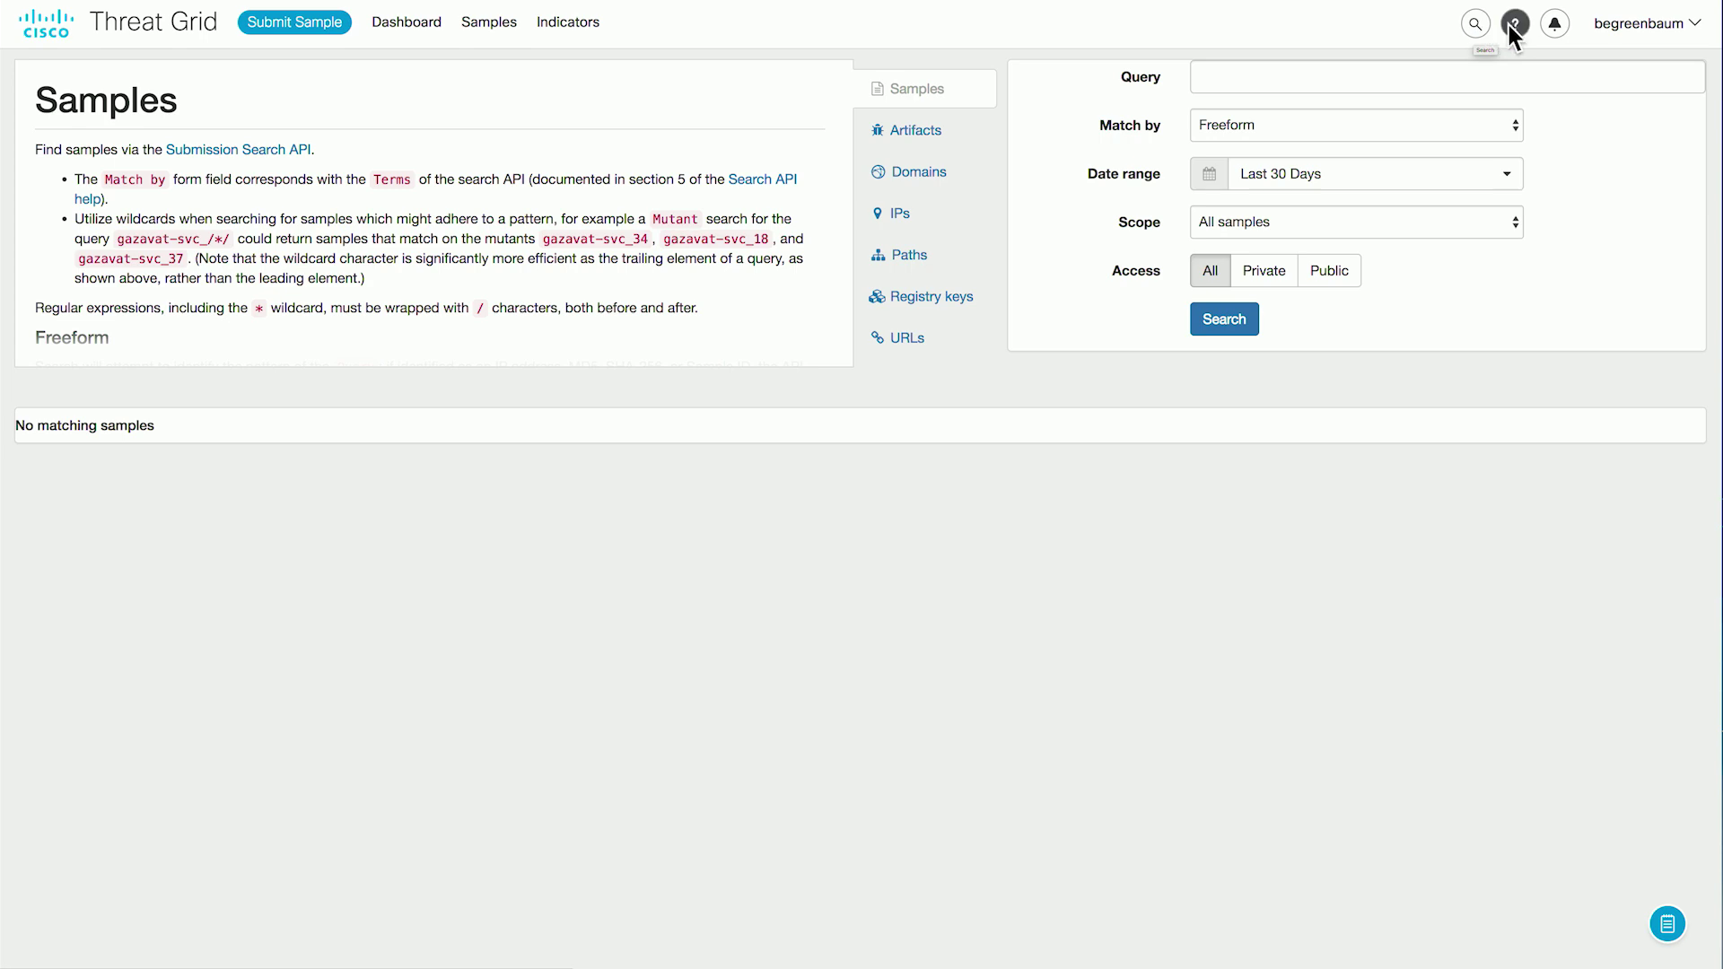
# - Open the Threat Grid help page with its release notes, help topics and API documentation
pyautogui.click(1514, 26)
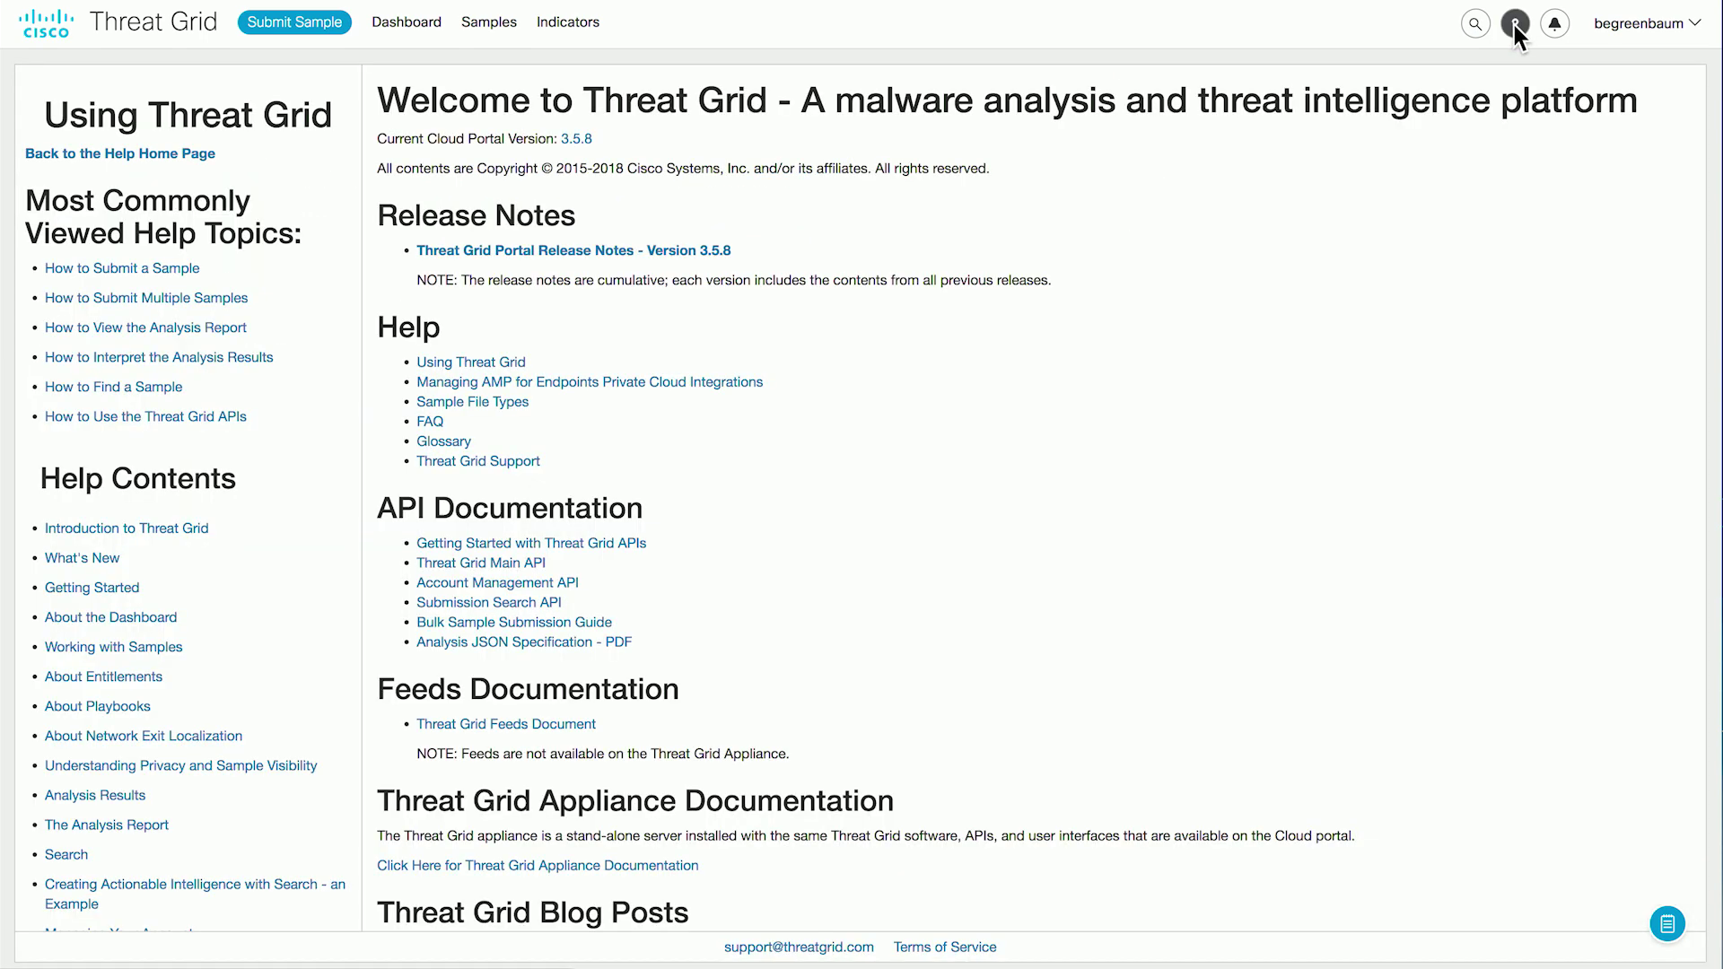